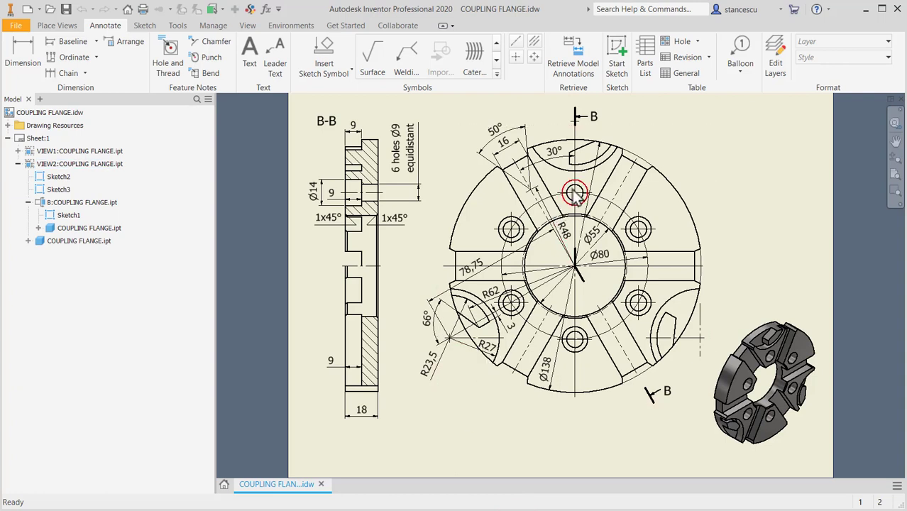
Step: Inspect the drawing's 30° slot angle, 78,75 and 66° dimensions, then start a new file
{"action": "left_click", "coordinate": [555, 151]}
{"action": "left_click", "coordinate": [488, 282]}
{"action": "left_click", "coordinate": [428, 319]}
{"action": "left_click", "coordinate": [457, 374]}
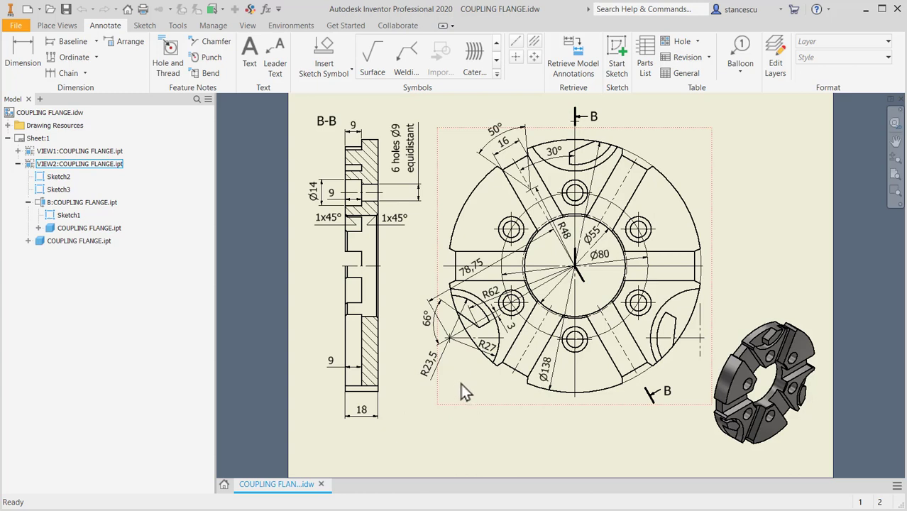
{"action": "key", "text": "Escape"}
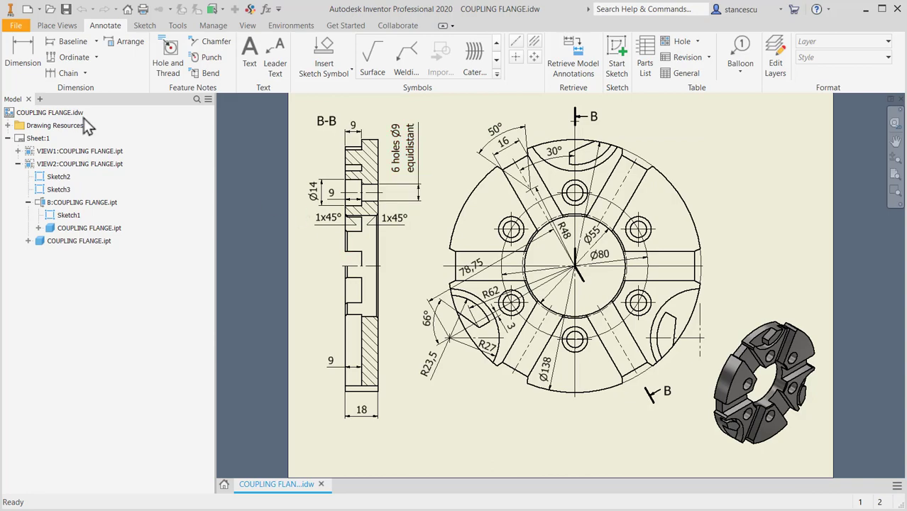
{"action": "left_click", "coordinate": [28, 10]}
Step: Create a Standard (mm) part with a sketch on the XY plane, then return to the COUPLING FLANGE drawing
{"action": "double_click", "coordinate": [424, 117]}
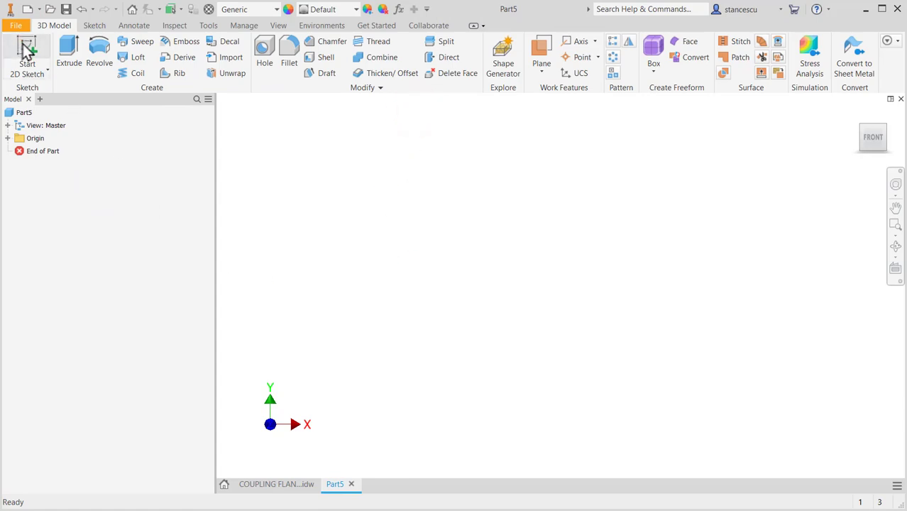
{"action": "left_click", "coordinate": [27, 48]}
{"action": "left_click", "coordinate": [523, 178]}
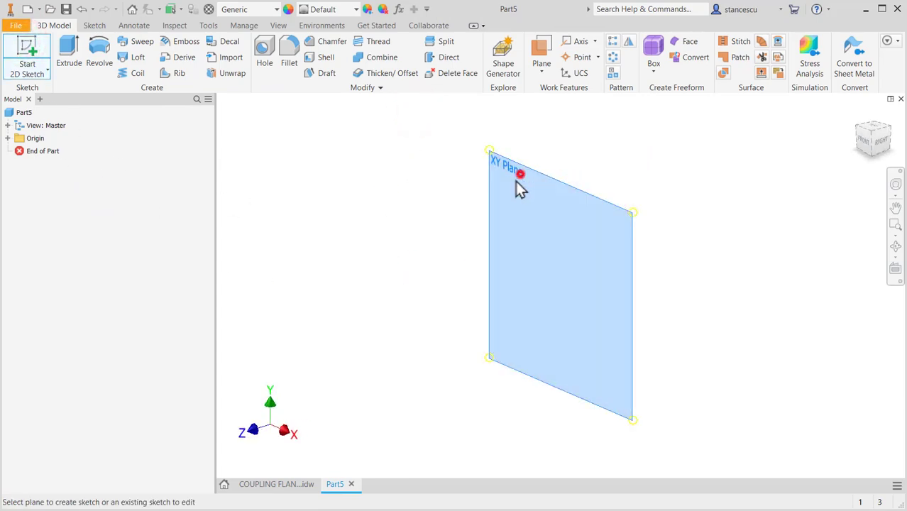
{"action": "left_click", "coordinate": [284, 484]}
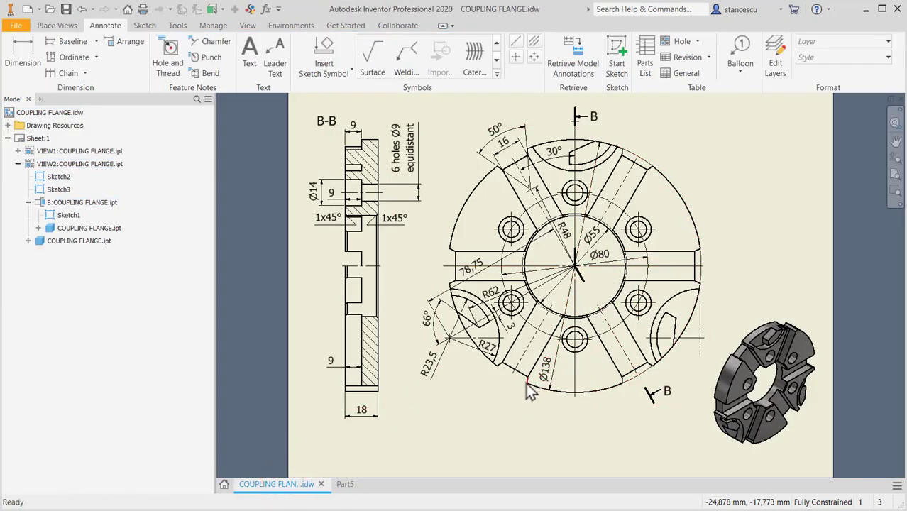
{"action": "left_click", "coordinate": [547, 384]}
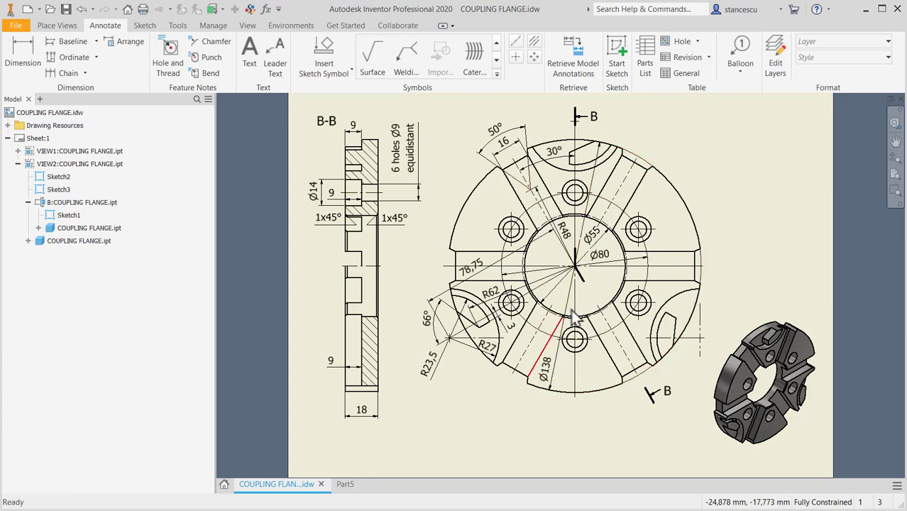
{"action": "left_click", "coordinate": [609, 236]}
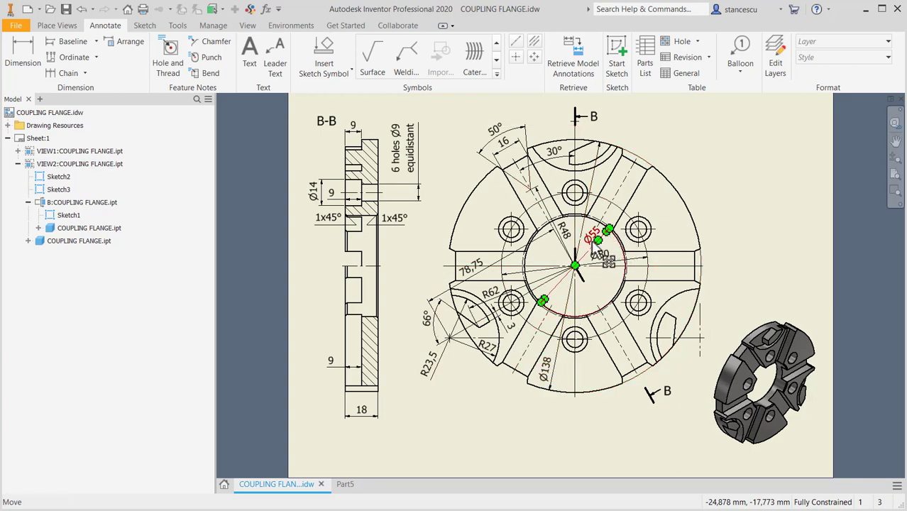
{"action": "left_click", "coordinate": [589, 305]}
{"action": "left_click", "coordinate": [384, 211]}
{"action": "left_click", "coordinate": [504, 143]}
{"action": "scroll", "coordinate": [516, 145], "scroll_direction": "up", "scroll_amount": 5}
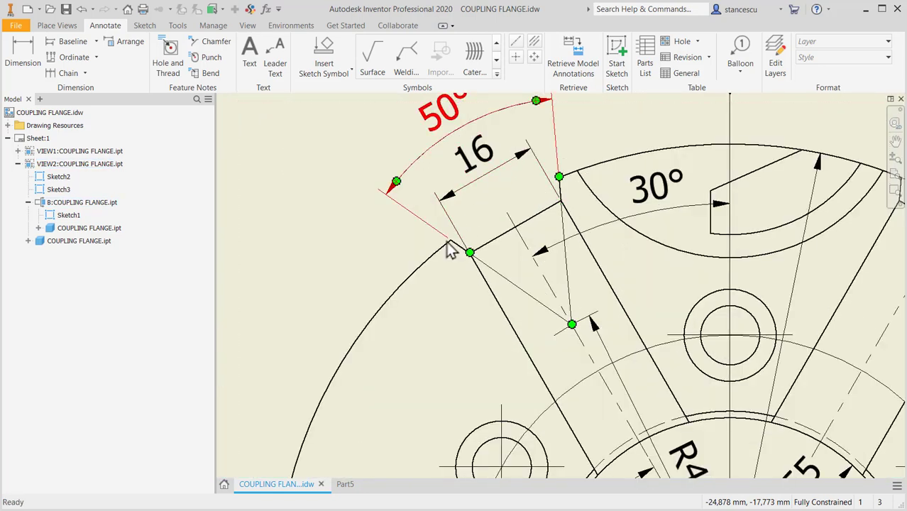
{"action": "left_click", "coordinate": [502, 215]}
{"action": "scroll", "coordinate": [477, 298], "scroll_direction": "down", "scroll_amount": 3}
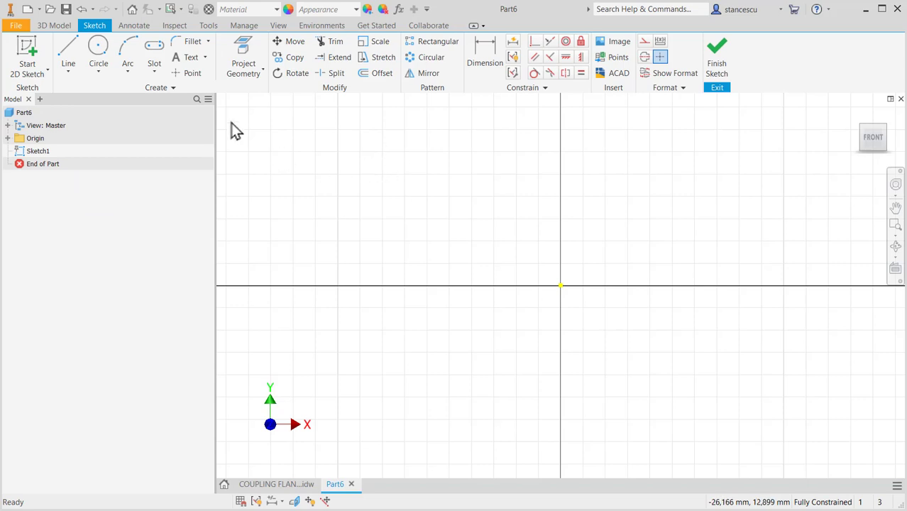
Step: Sketch Ø138 and Ø55 circles centred on the origin and fit them in view
{"action": "left_click", "coordinate": [99, 47]}
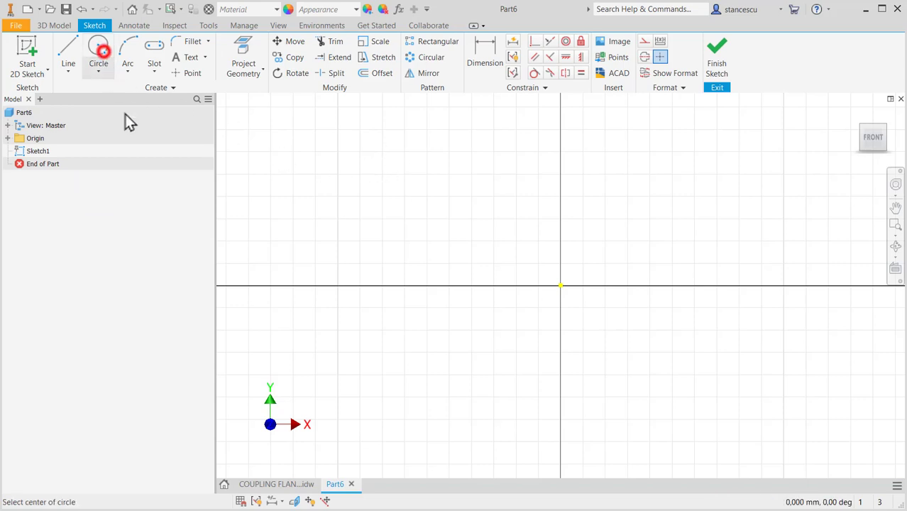
{"action": "left_click", "coordinate": [560, 284]}
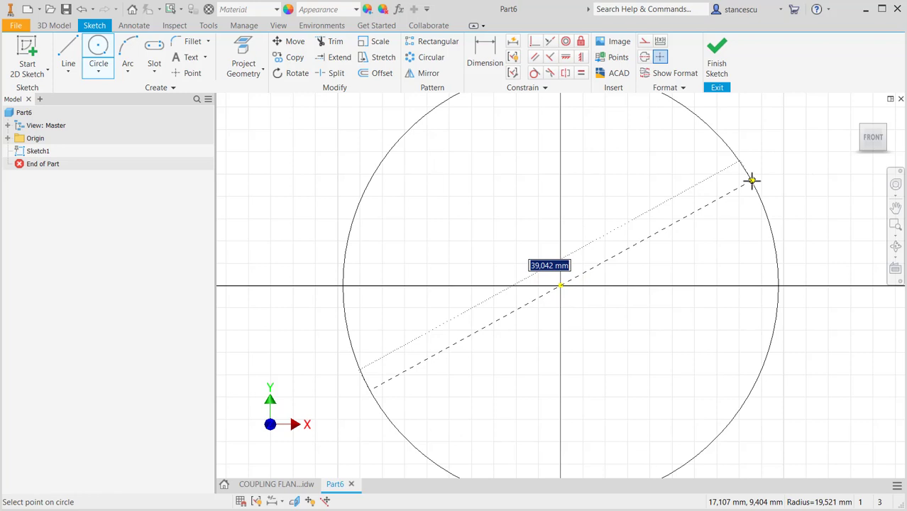
{"action": "type", "text": "138"}
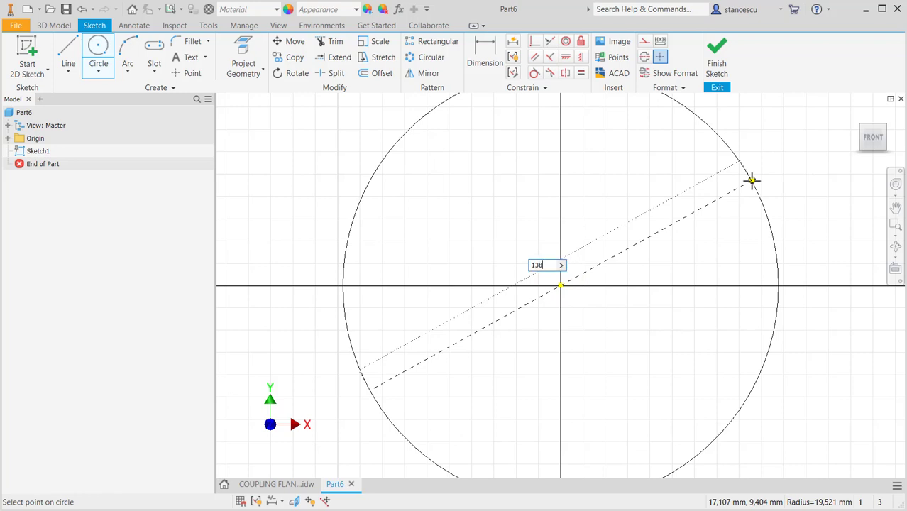
{"action": "key", "text": "Return"}
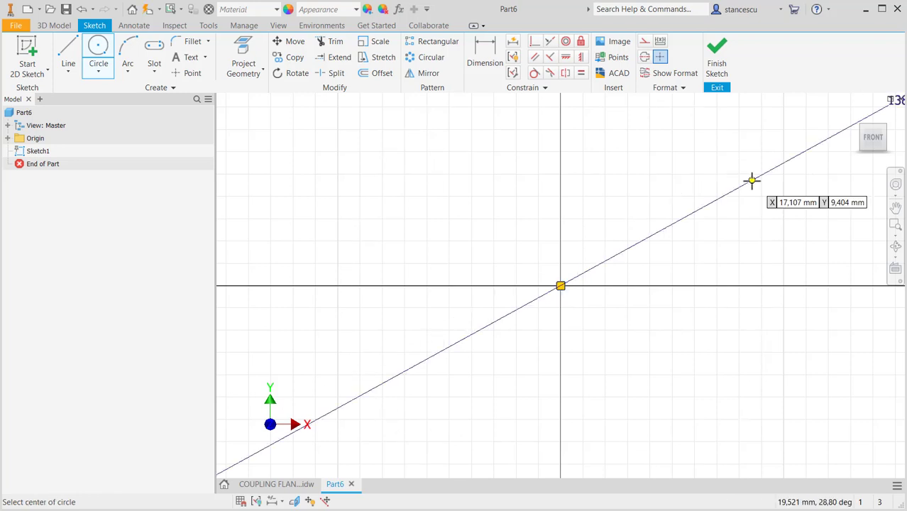
{"action": "left_click", "coordinate": [561, 285]}
{"action": "type", "text": "55"}
{"action": "key", "text": "Return"}
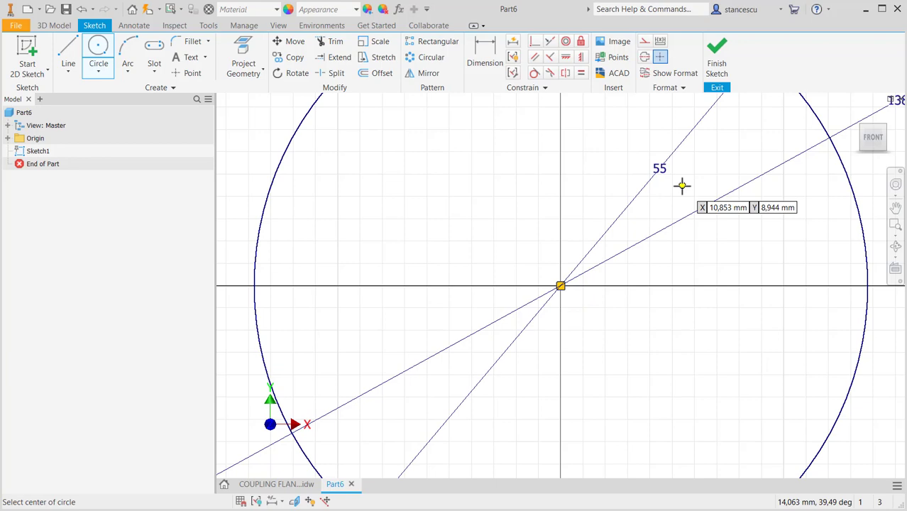
{"action": "key", "text": "Home"}
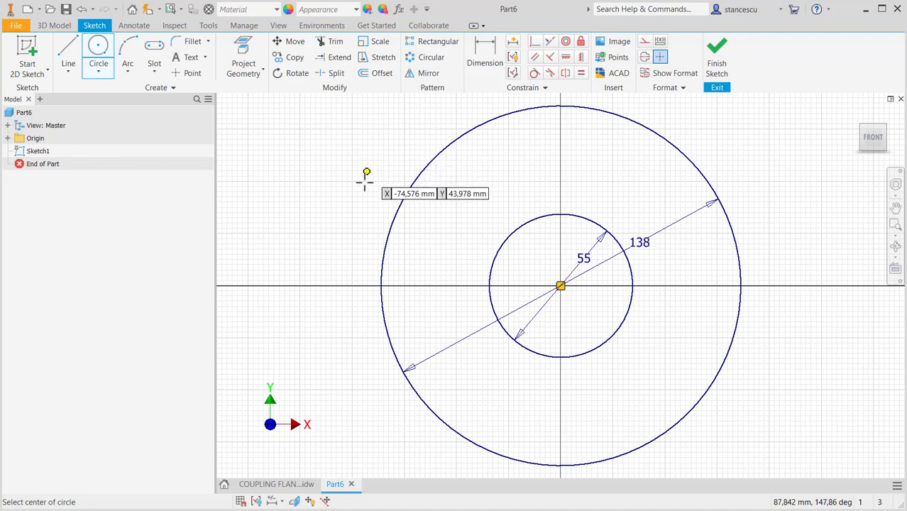
Step: Check the 50° slot angle and R48 radius on the COUPLING FLANGE drawing
{"action": "left_click", "coordinate": [274, 485]}
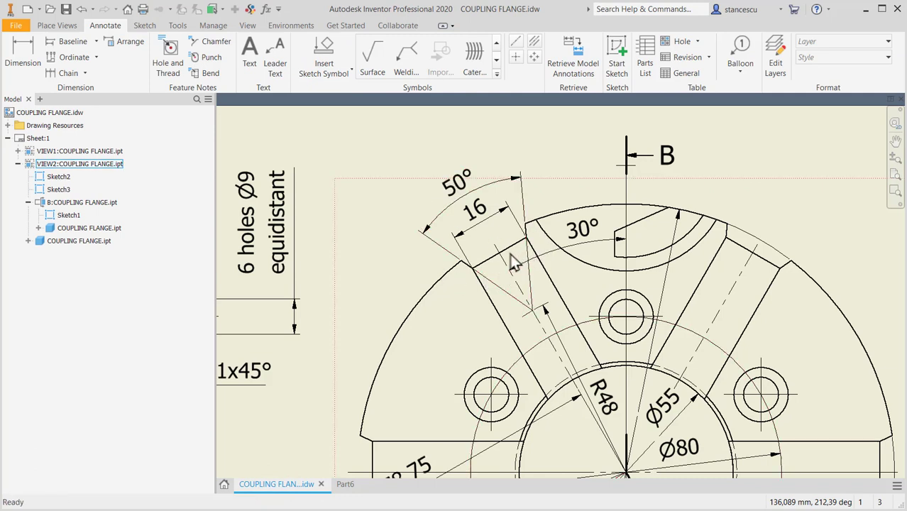
{"action": "left_click", "coordinate": [466, 265]}
{"action": "mouse_move", "coordinate": [488, 330]}
{"action": "middle_mouse_down"}
{"action": "mouse_move", "coordinate": [467, 258]}
{"action": "mouse_move", "coordinate": [466, 268]}
{"action": "middle_mouse_up"}
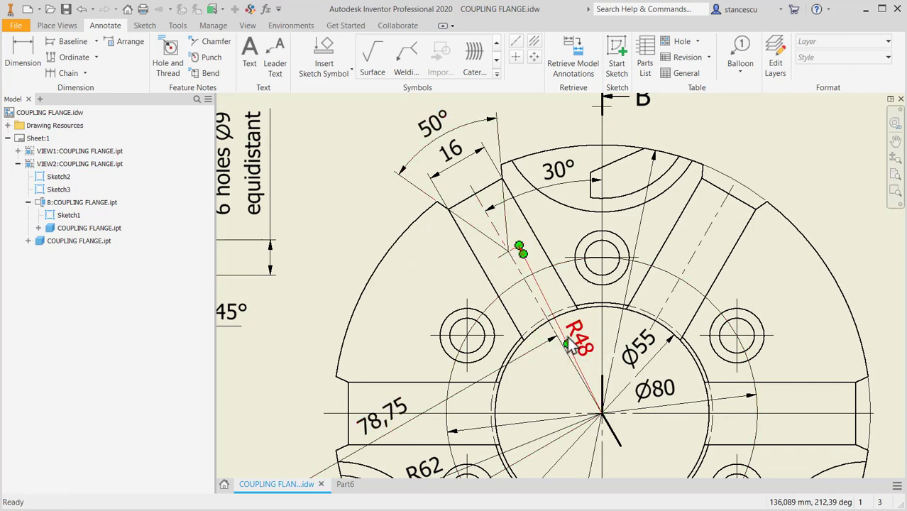
{"action": "left_click", "coordinate": [440, 292]}
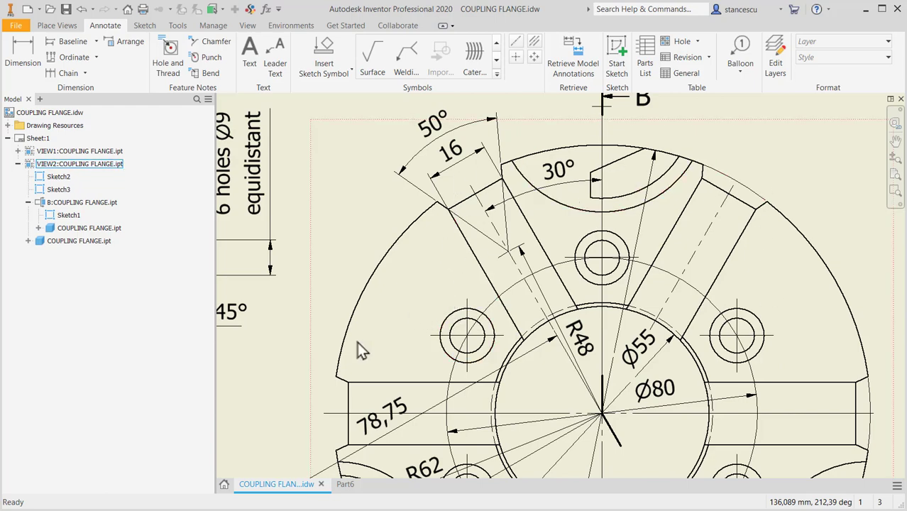
Step: In the Part6 sketch, draw two lines forming a V from the outer circle to the horizontal axis
{"action": "key", "text": "Escape"}
{"action": "left_click", "coordinate": [344, 484]}
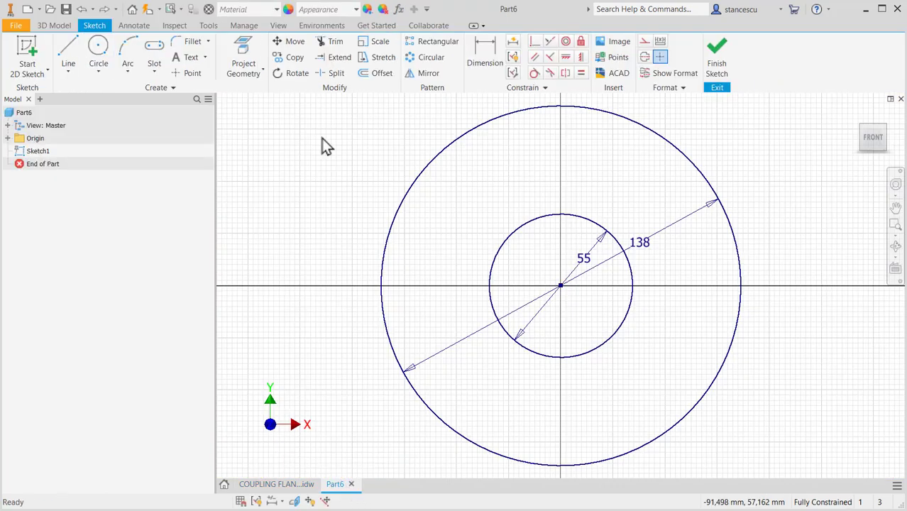
{"action": "left_click", "coordinate": [71, 58]}
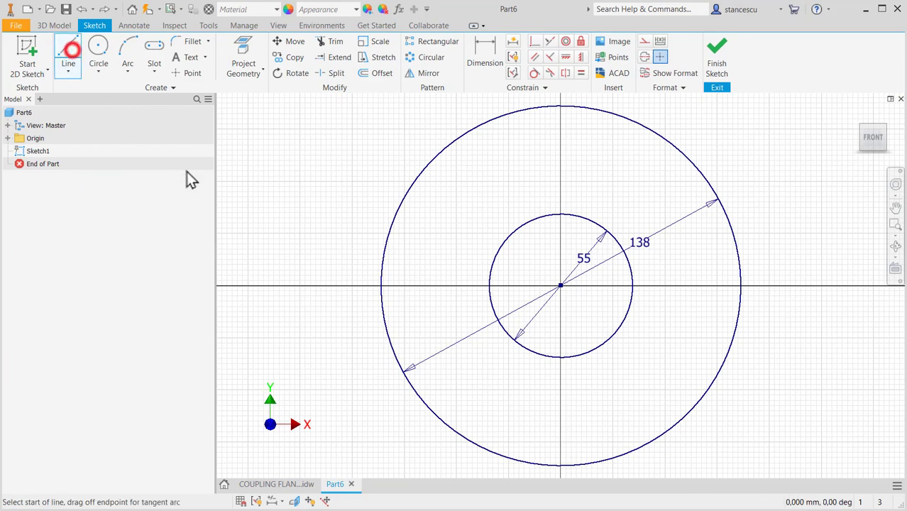
{"action": "left_click", "coordinate": [383, 245]}
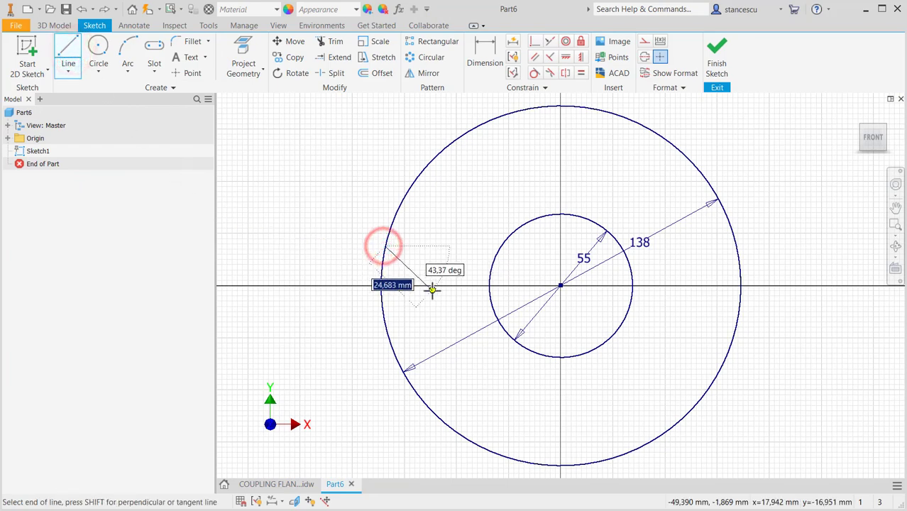
{"action": "left_click", "coordinate": [431, 285]}
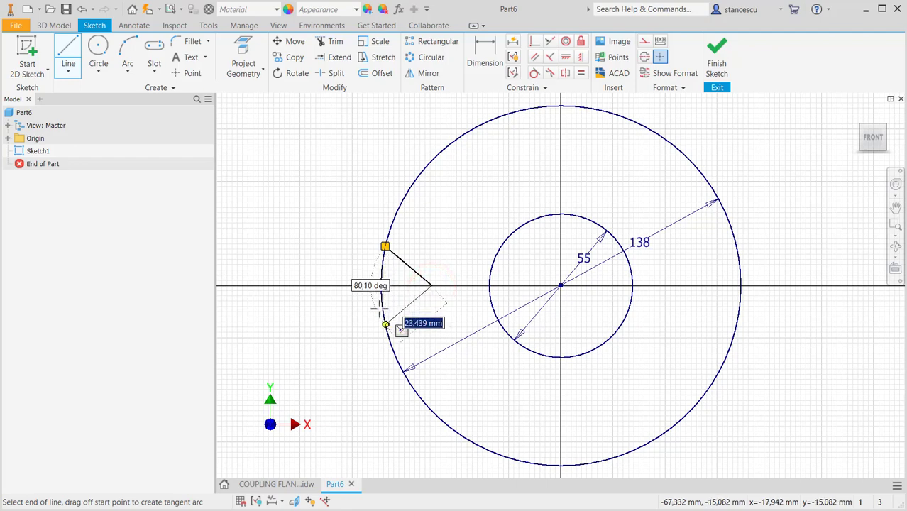
{"action": "scroll", "coordinate": [381, 307], "scroll_direction": "down", "scroll_amount": 2}
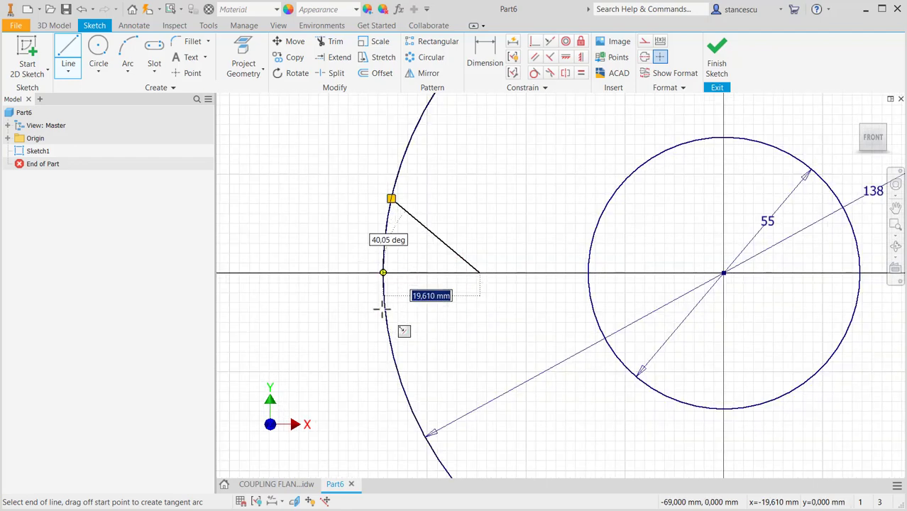
{"action": "left_click", "coordinate": [389, 325]}
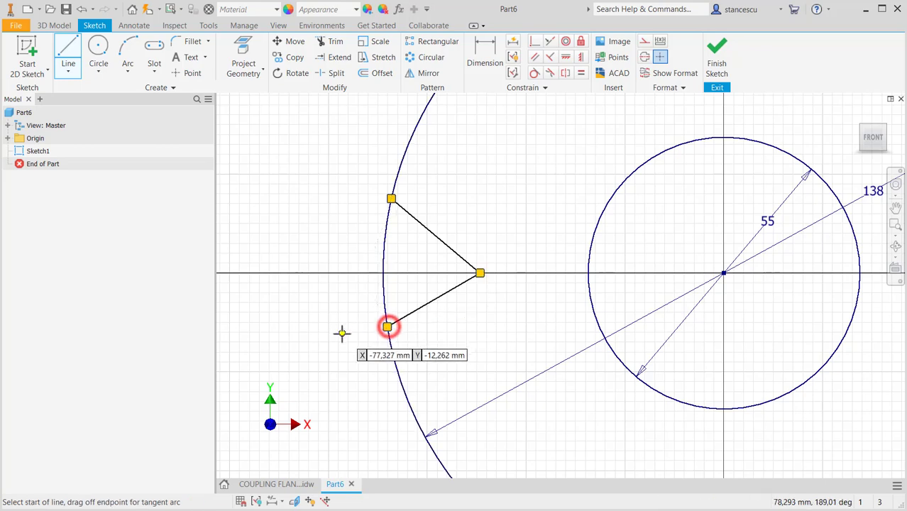
{"action": "key", "text": "Escape"}
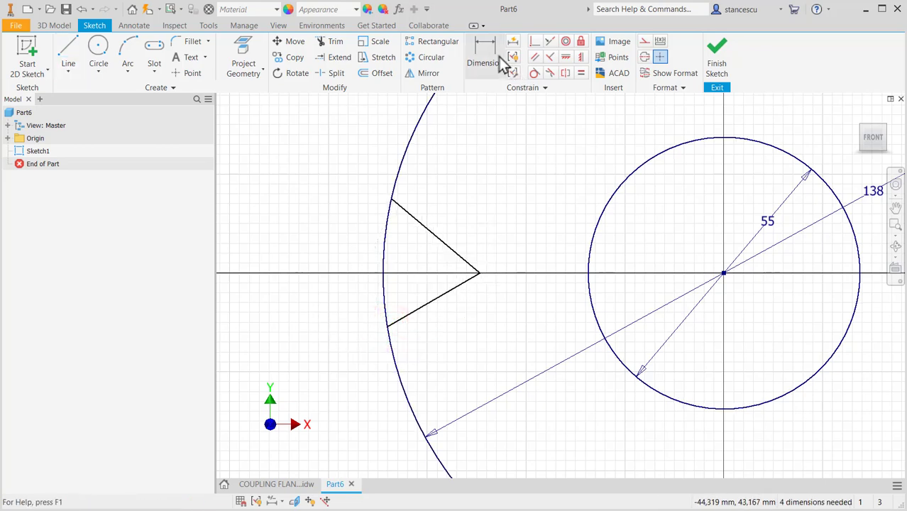
Step: Dimension the angle between the two V lines as 50°
{"action": "left_click", "coordinate": [488, 51]}
{"action": "left_click", "coordinate": [424, 226]}
{"action": "left_click", "coordinate": [416, 311]}
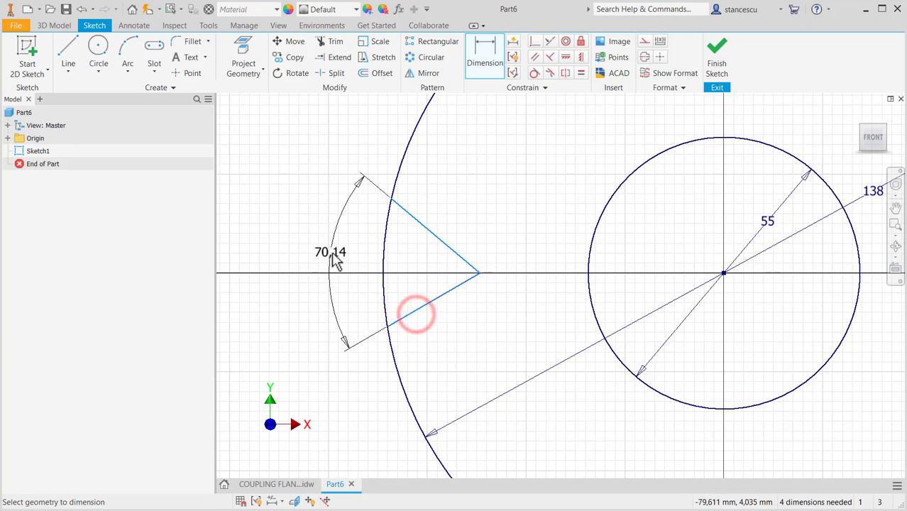
{"action": "left_click", "coordinate": [332, 257]}
{"action": "type", "text": "50"}
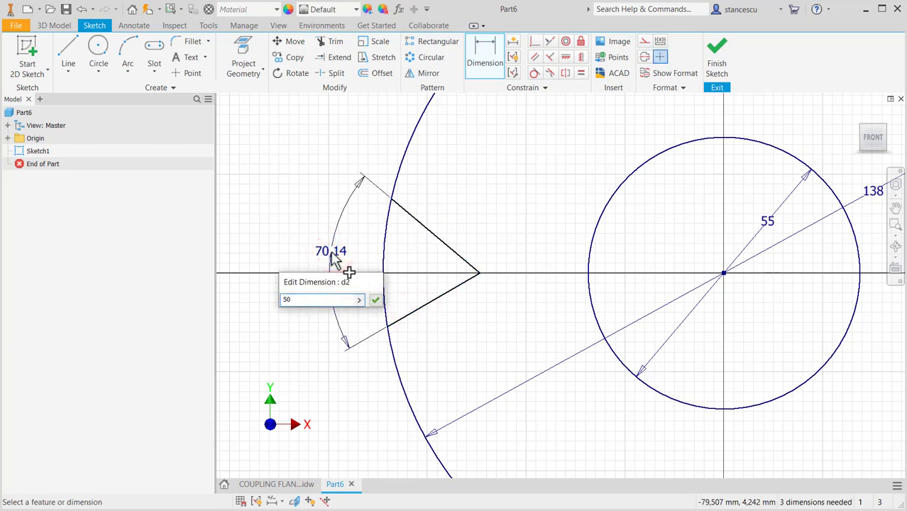
{"action": "key", "text": "Return"}
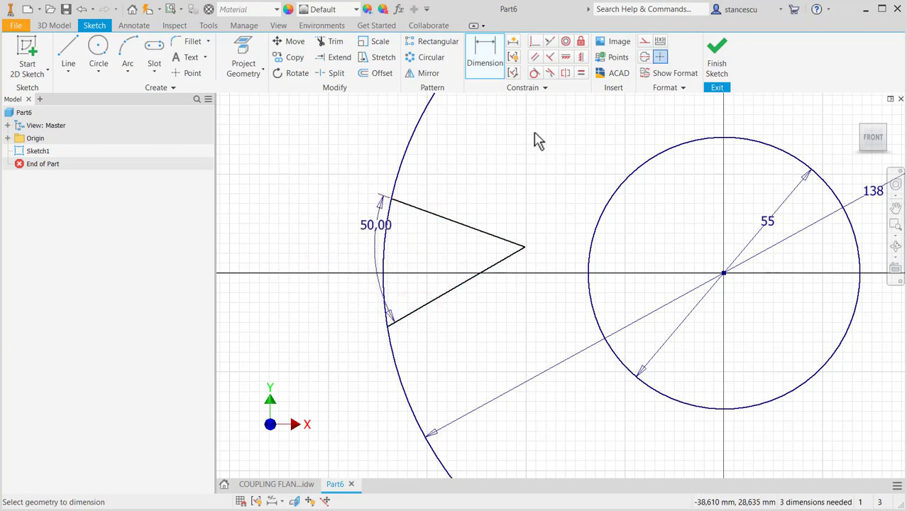
Step: Constrain the V's apex horizontally level with the circle centre
{"action": "left_click", "coordinate": [566, 57]}
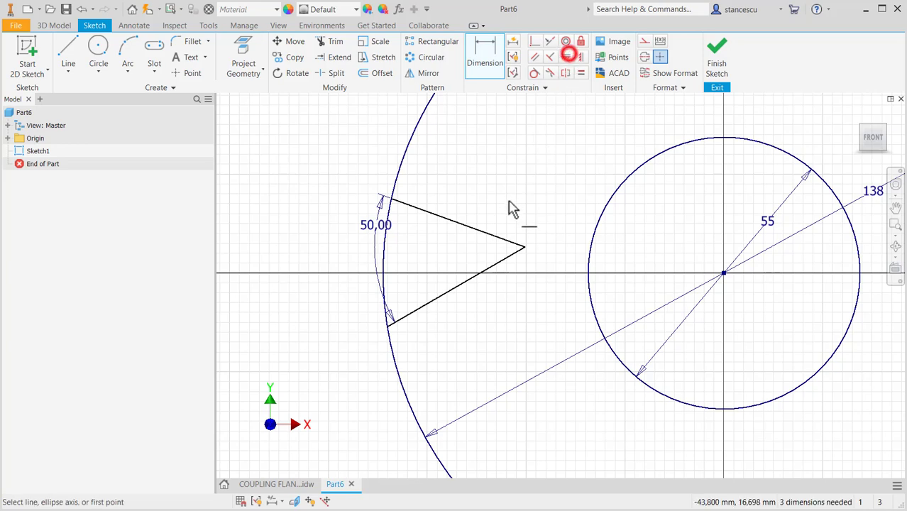
{"action": "left_click", "coordinate": [524, 249]}
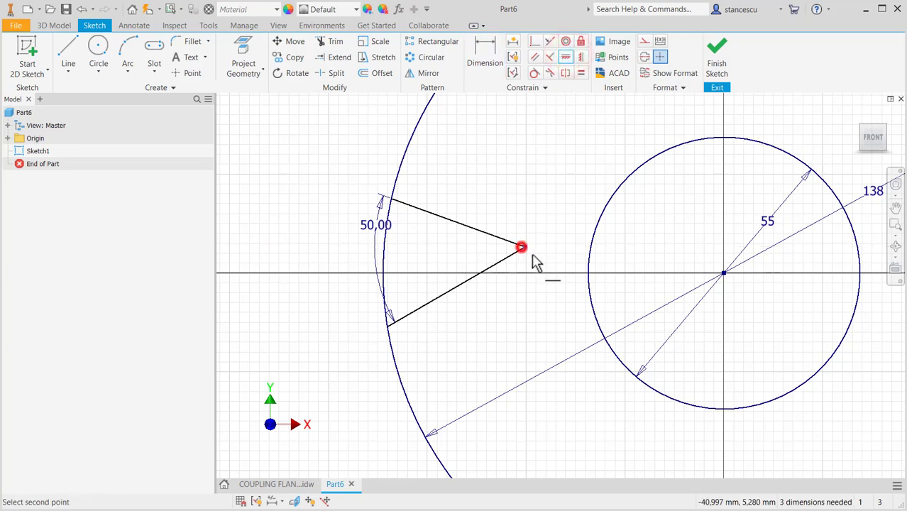
{"action": "left_click", "coordinate": [724, 276]}
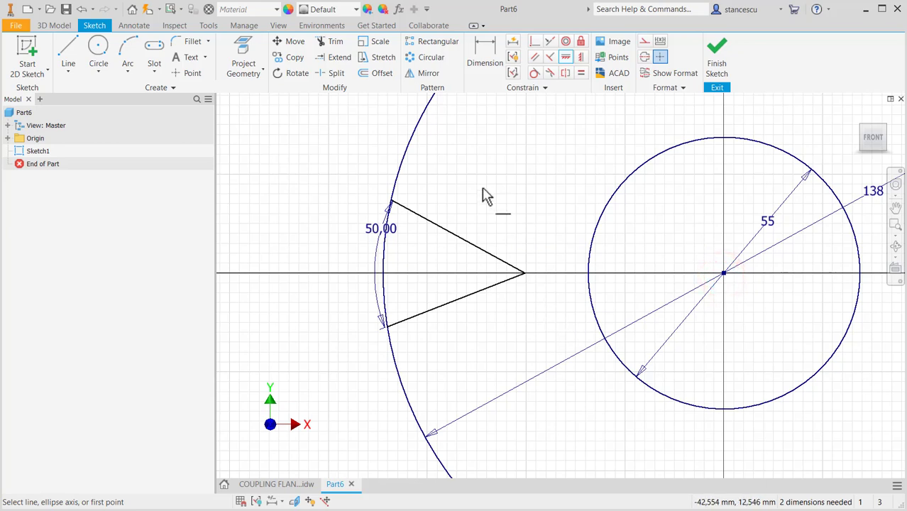
{"action": "key", "text": "Escape"}
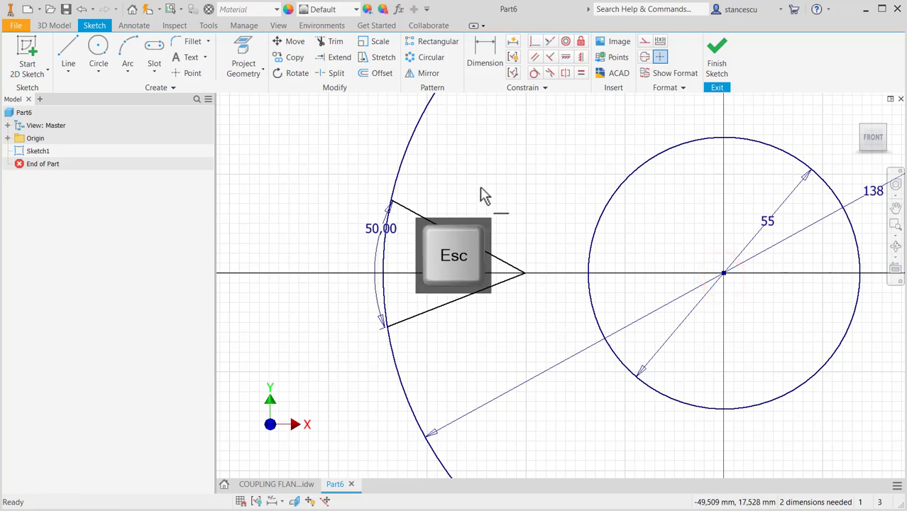
Step: Draw a vertical line across the V between its upper and lower sides
{"action": "left_click", "coordinate": [68, 50]}
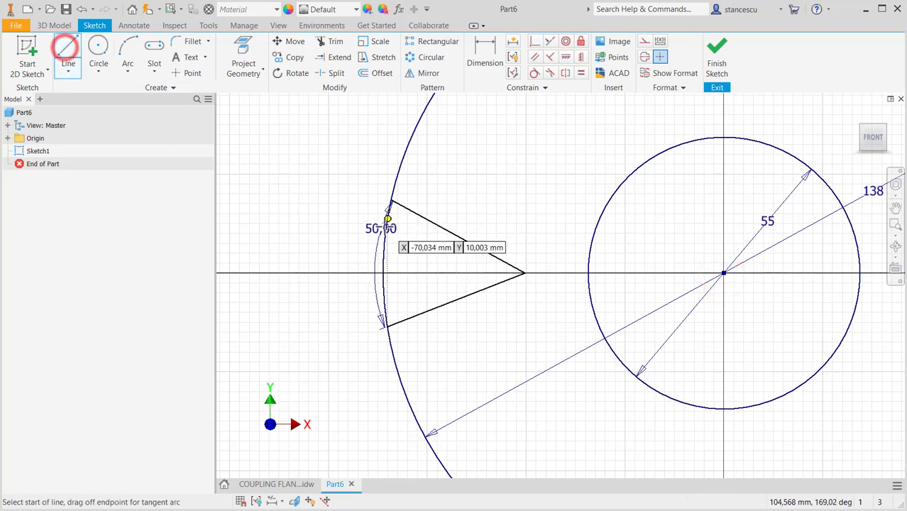
{"action": "left_click", "coordinate": [410, 210]}
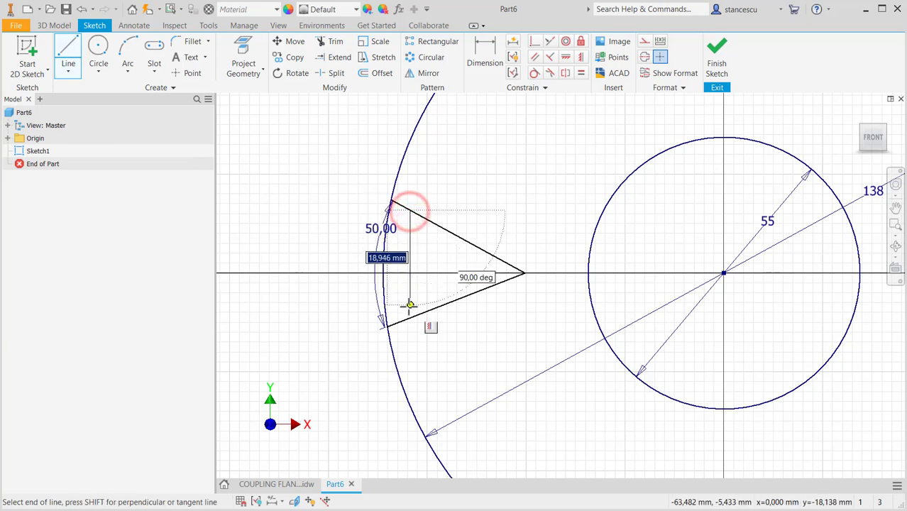
{"action": "left_click", "coordinate": [409, 317]}
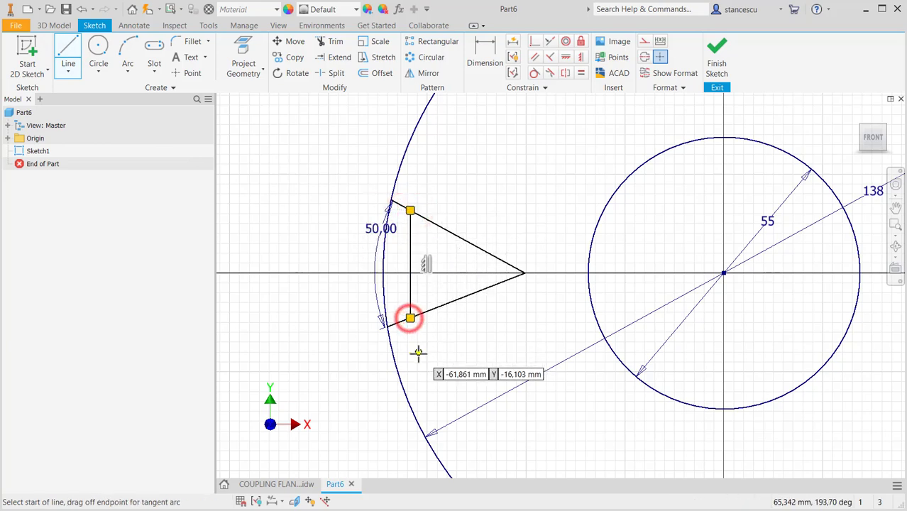
{"action": "key", "text": "Escape"}
Step: Dimension the vertical line to 16 and the tip-to-centre distance to 48
{"action": "left_click", "coordinate": [485, 51]}
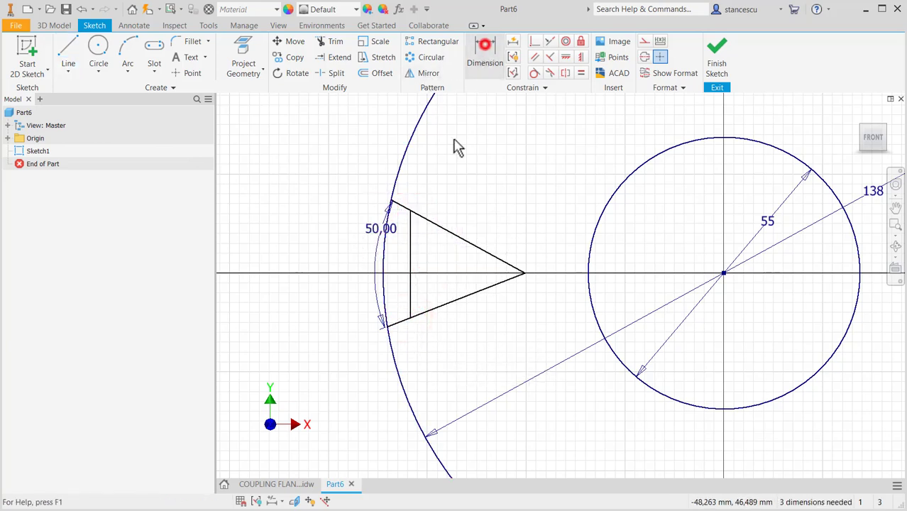
{"action": "left_click", "coordinate": [411, 253]}
{"action": "left_click", "coordinate": [325, 245]}
{"action": "type", "text": "16"}
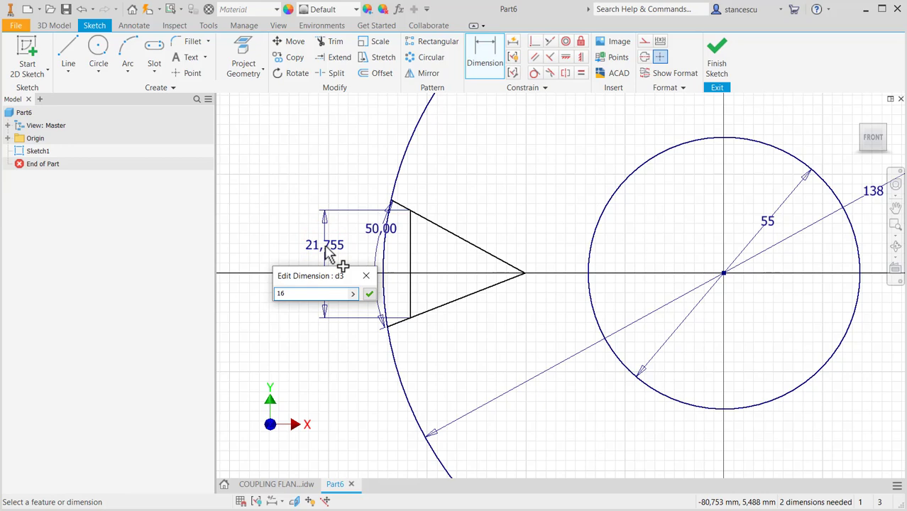
{"action": "key", "text": "Return"}
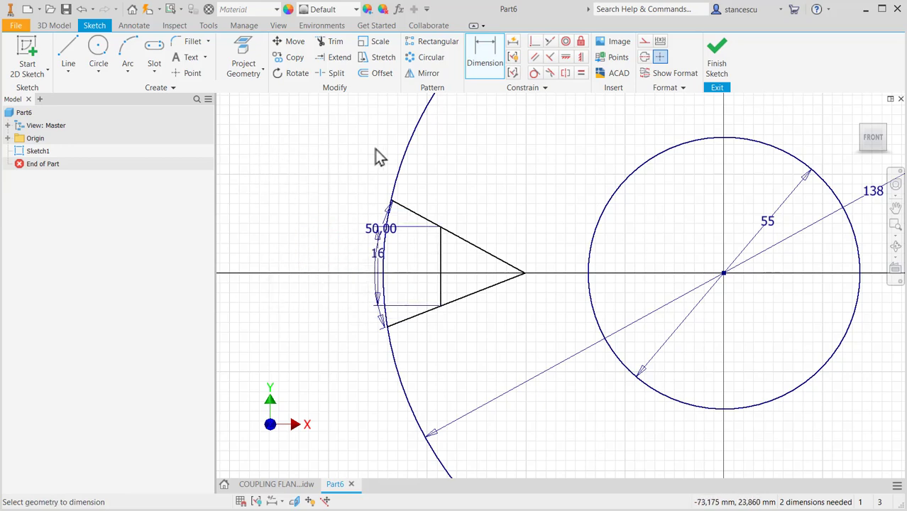
{"action": "left_click", "coordinate": [483, 58]}
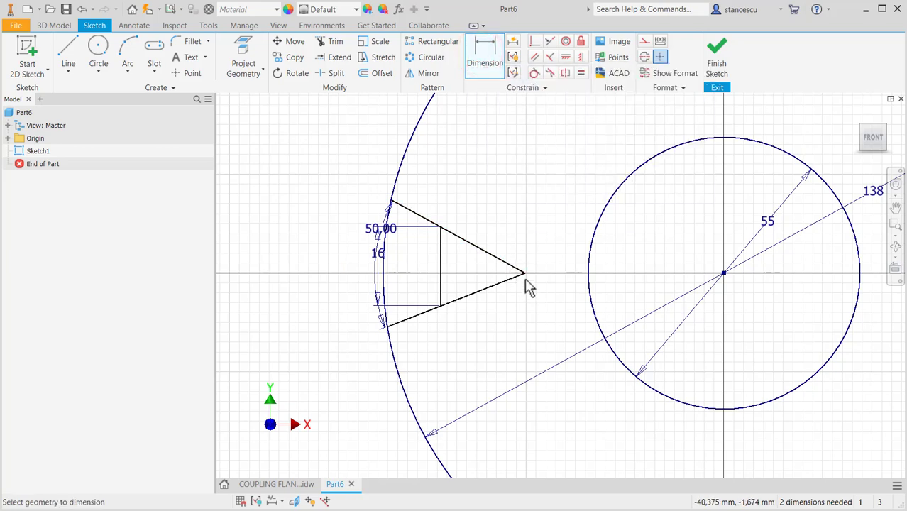
{"action": "left_click", "coordinate": [723, 273]}
{"action": "left_click", "coordinate": [588, 179]}
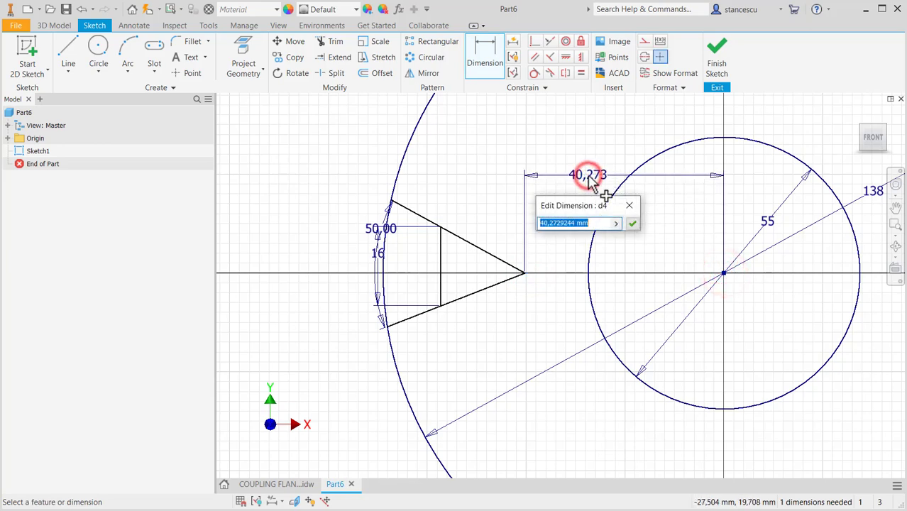
{"action": "key", "text": "Return"}
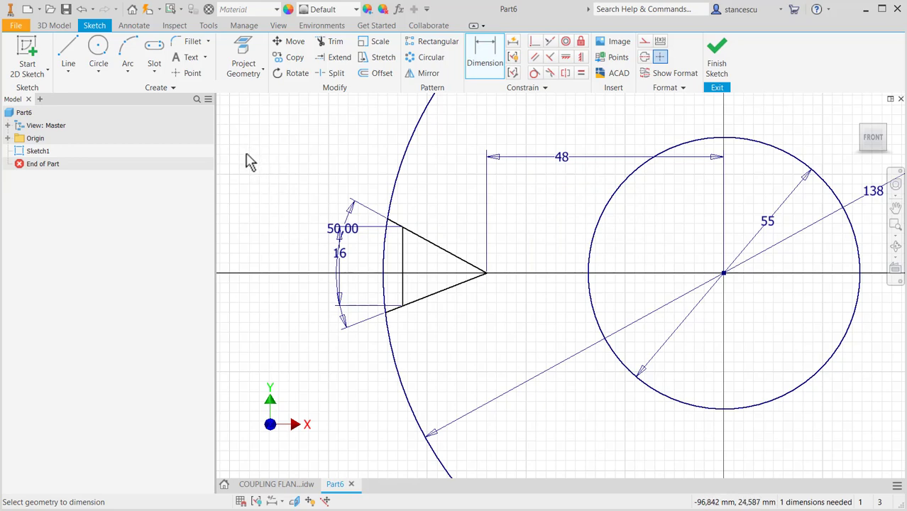
Step: Make the V's two sloped sides equal in length
{"action": "left_click", "coordinate": [584, 73]}
{"action": "left_click", "coordinate": [439, 245]}
{"action": "left_click", "coordinate": [433, 293]}
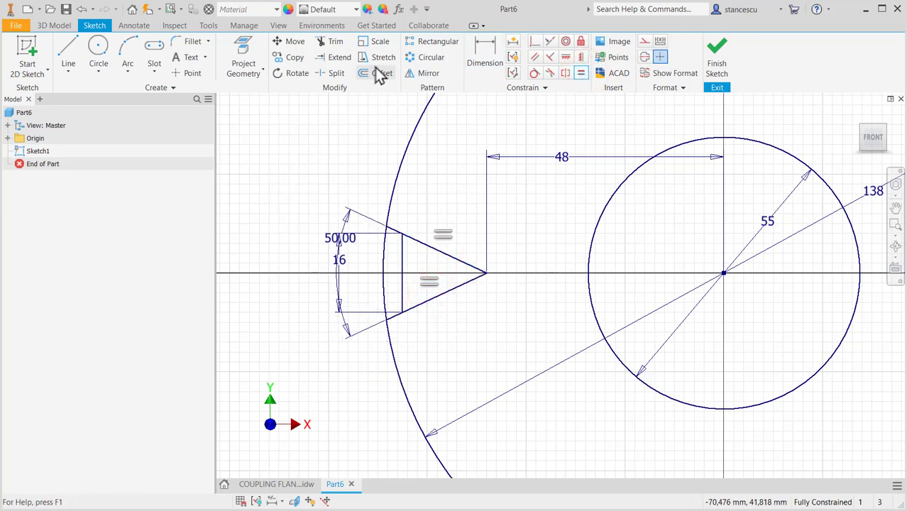
Step: Split both sloped sides at the vertical line and select the two tip segments
{"action": "left_click", "coordinate": [332, 74]}
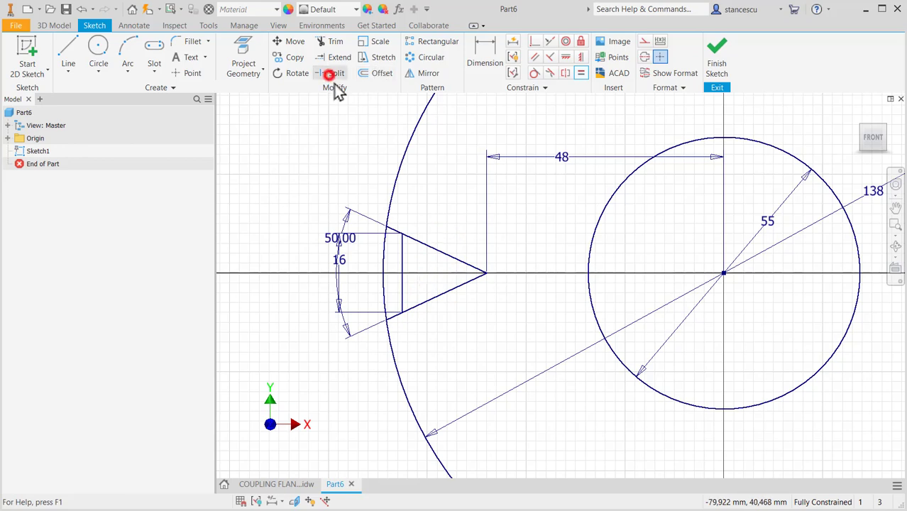
{"action": "left_click", "coordinate": [411, 236]}
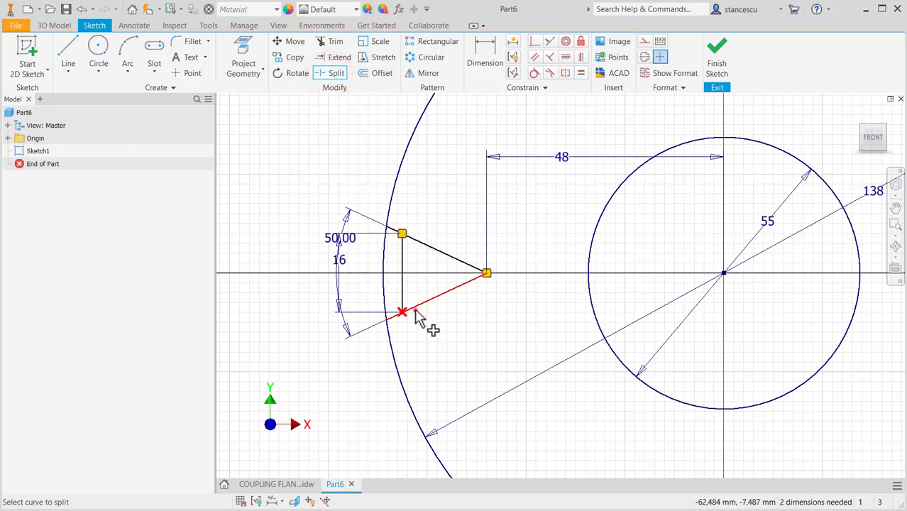
{"action": "left_click", "coordinate": [415, 310]}
{"action": "key", "text": "Escape"}
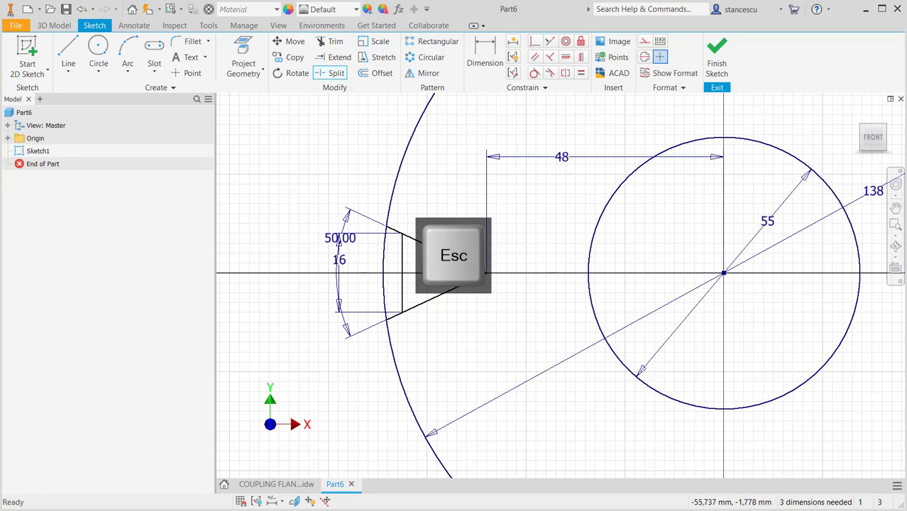
{"action": "left_click_drag", "start_coordinate": [460, 202], "coordinate": [454, 326]}
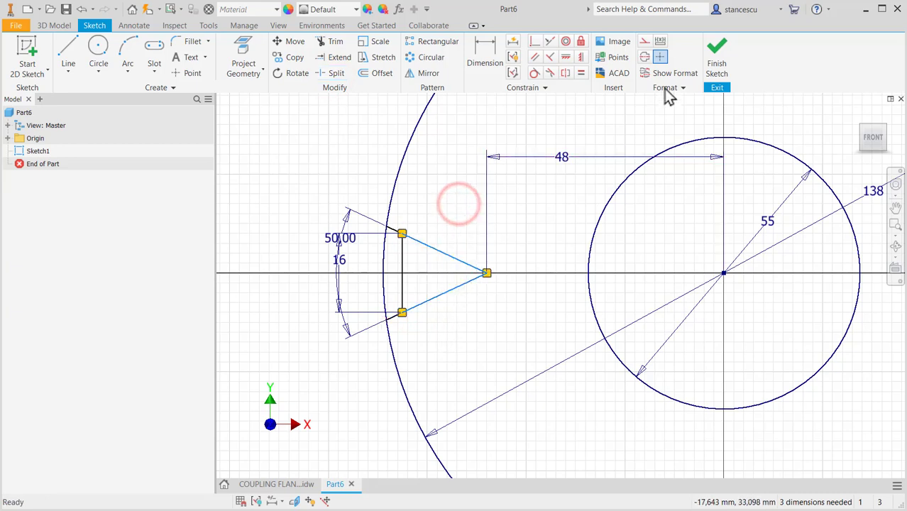
Step: Turn the tip segments into construction lines collinear with the outer edges, then reposition the 16 dimension
{"action": "left_click", "coordinate": [643, 44]}
{"action": "left_click", "coordinate": [315, 138]}
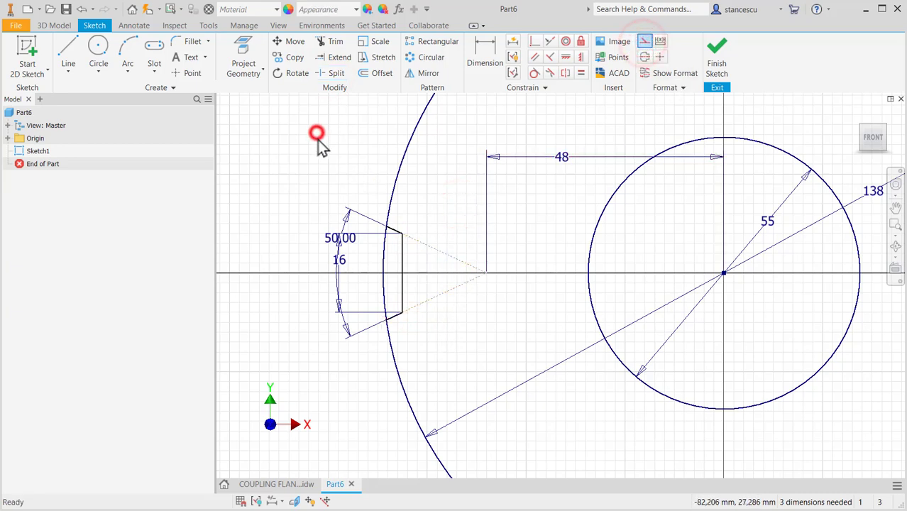
{"action": "left_click", "coordinate": [550, 41]}
{"action": "left_click", "coordinate": [433, 248]}
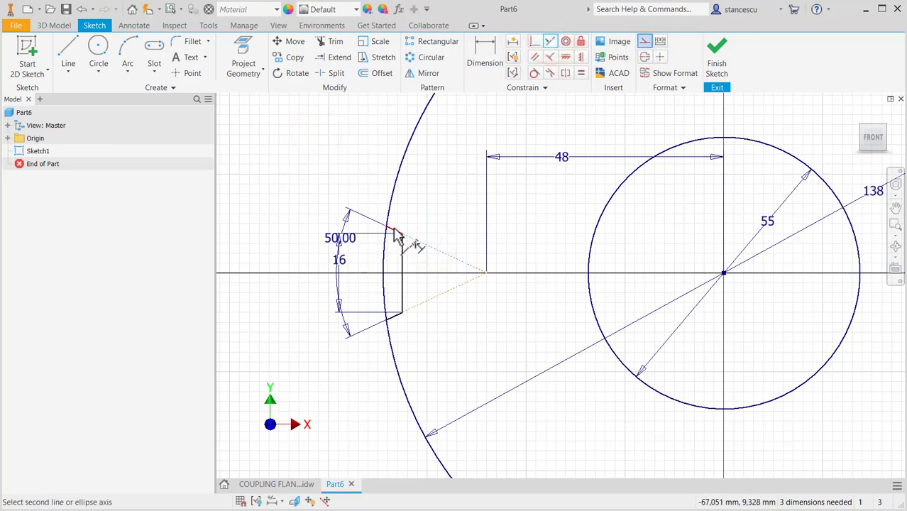
{"action": "left_click", "coordinate": [394, 229]}
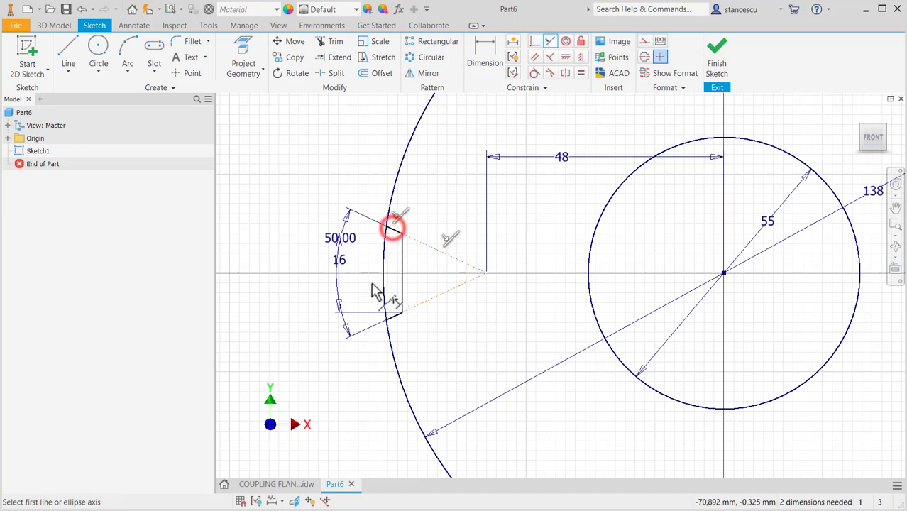
{"action": "left_click", "coordinate": [438, 293]}
{"action": "left_click", "coordinate": [391, 314]}
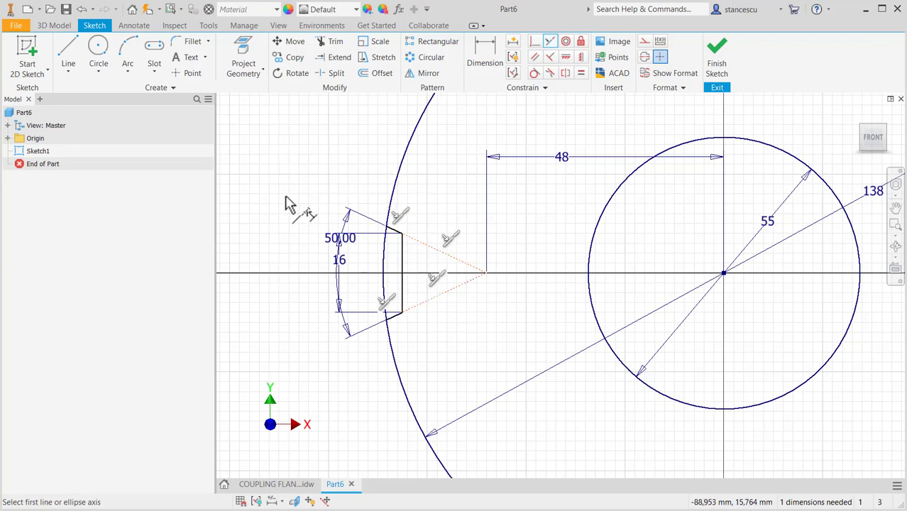
{"action": "key", "text": "Escape"}
{"action": "left_click_drag", "start_coordinate": [337, 259], "coordinate": [371, 266]}
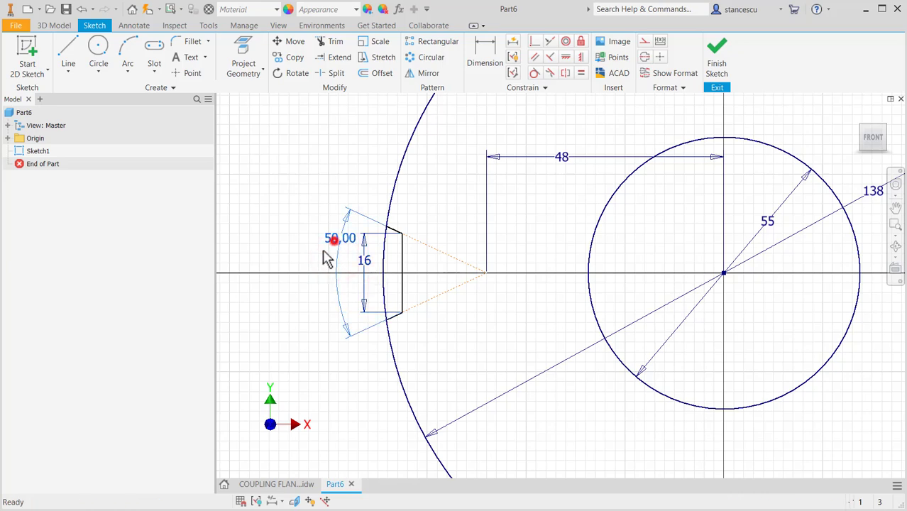
Step: Move the 50,00 angle dimension outward and bring the whole flange into view
{"action": "left_click_drag", "start_coordinate": [332, 239], "coordinate": [305, 263]}
{"action": "scroll", "coordinate": [351, 170], "scroll_direction": "up", "scroll_amount": 3}
{"action": "middle_click_drag", "start_coordinate": [359, 178], "coordinate": [387, 238]}
{"action": "scroll", "coordinate": [423, 192], "scroll_direction": "down", "scroll_amount": 2}
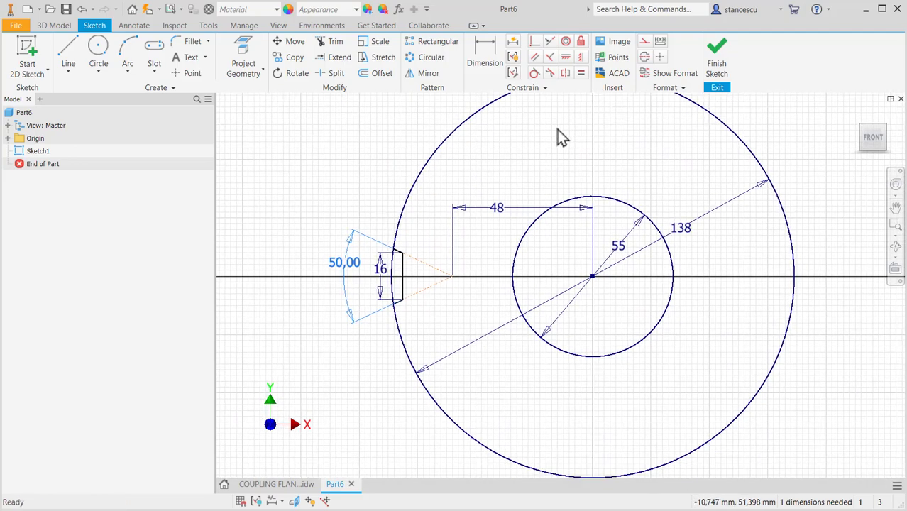
Step: Circular-pattern the slot 6 times over 360° around the circle centre
{"action": "left_click", "coordinate": [430, 58]}
{"action": "mouse_move", "coordinate": [369, 219]}
{"action": "left_mouse_down"}
{"action": "mouse_move", "coordinate": [412, 315]}
{"action": "mouse_move", "coordinate": [462, 328]}
{"action": "mouse_move", "coordinate": [409, 339]}
{"action": "left_mouse_up"}
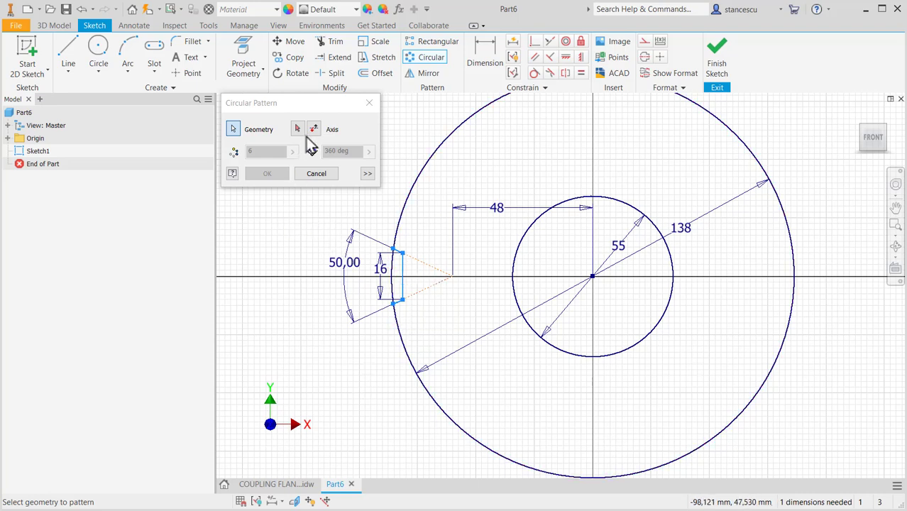
{"action": "left_click", "coordinate": [298, 130]}
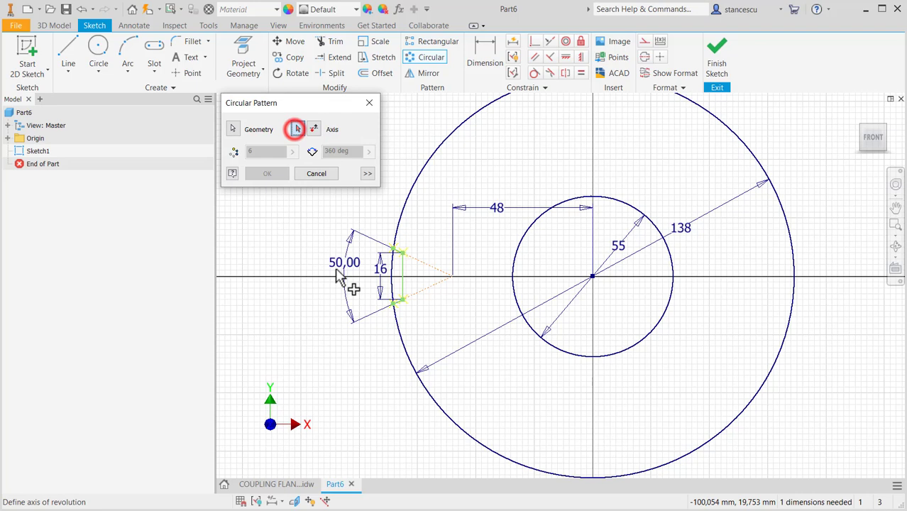
{"action": "left_click", "coordinate": [592, 277]}
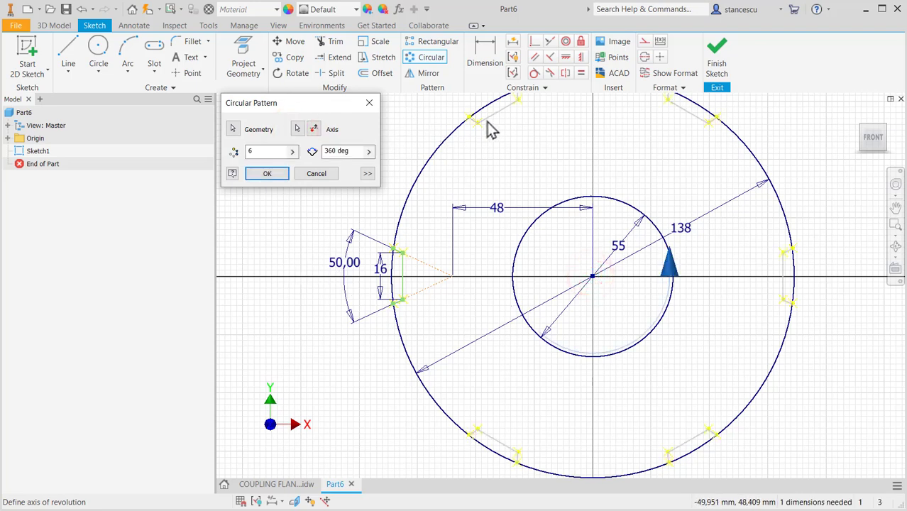
{"action": "left_click", "coordinate": [272, 173]}
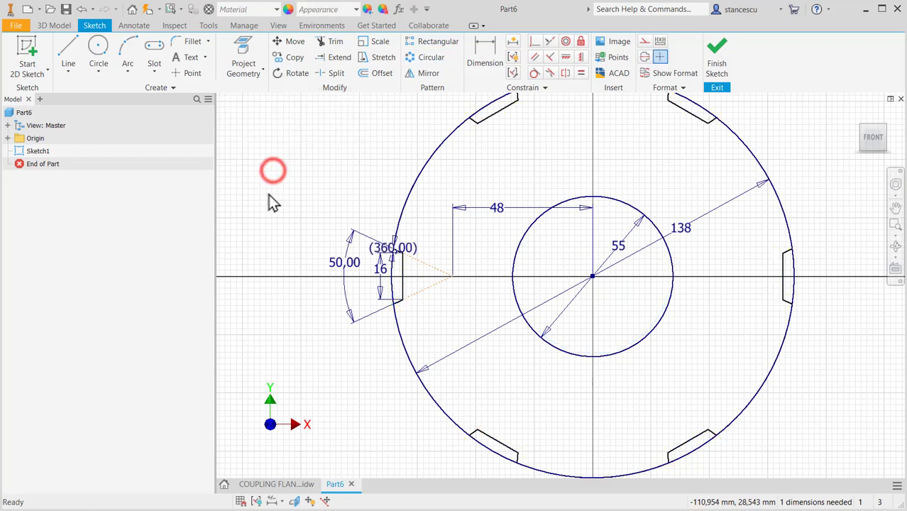
Step: Split the outer circle at the ends of the first, lower and lower-right slots
{"action": "scroll", "coordinate": [359, 266], "scroll_direction": "up", "scroll_amount": 3}
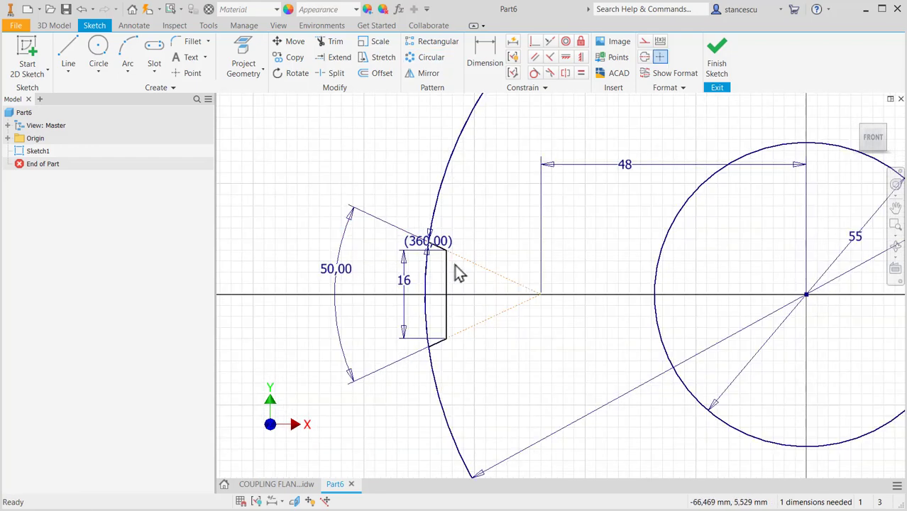
{"action": "mouse_move", "coordinate": [487, 244]}
{"action": "middle_mouse_down"}
{"action": "mouse_move", "coordinate": [465, 259]}
{"action": "mouse_move", "coordinate": [456, 295]}
{"action": "middle_mouse_up"}
{"action": "left_click", "coordinate": [337, 73]}
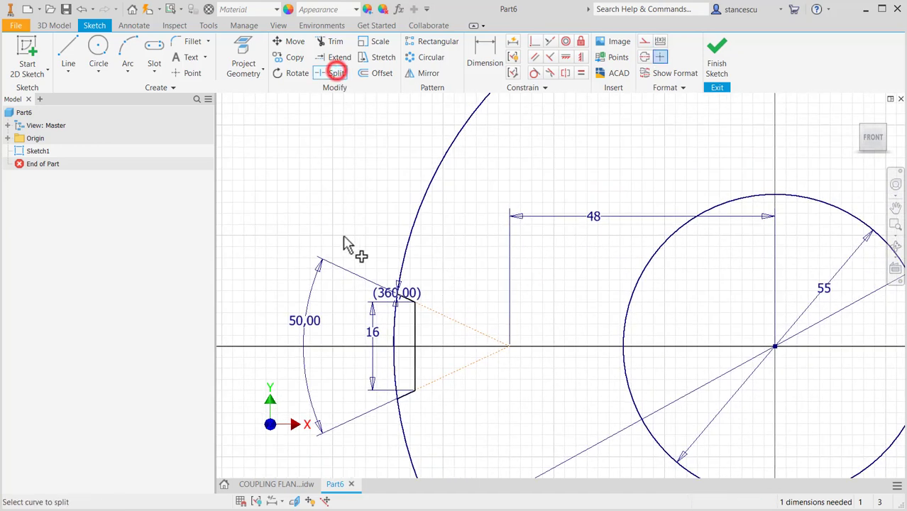
{"action": "left_click", "coordinate": [398, 339]}
{"action": "scroll", "coordinate": [492, 330], "scroll_direction": "down", "scroll_amount": 3}
{"action": "middle_click_drag", "start_coordinate": [530, 354], "coordinate": [407, 173]}
{"action": "left_click", "coordinate": [454, 376]}
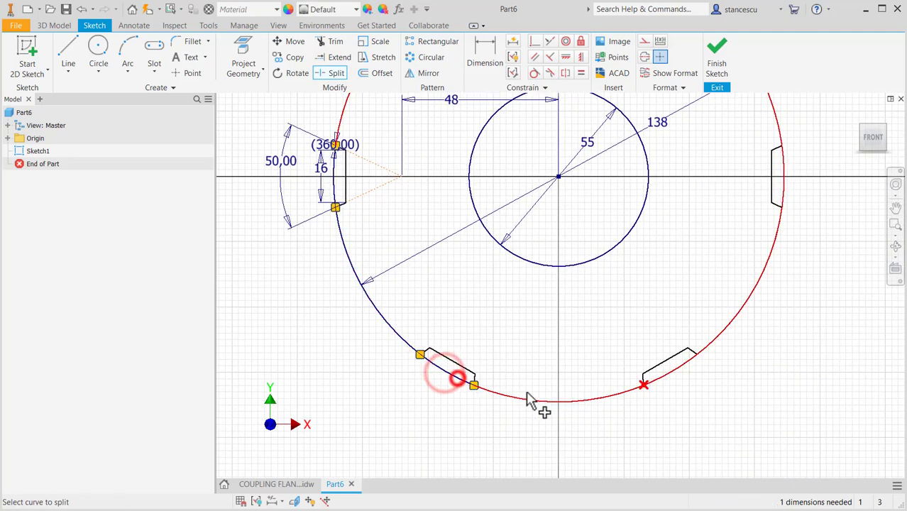
{"action": "left_click", "coordinate": [648, 383]}
{"action": "left_click", "coordinate": [690, 360]}
Step: Split the outer circle at both ends of the right, upper-right and upper-left slots
{"action": "left_click", "coordinate": [786, 198]}
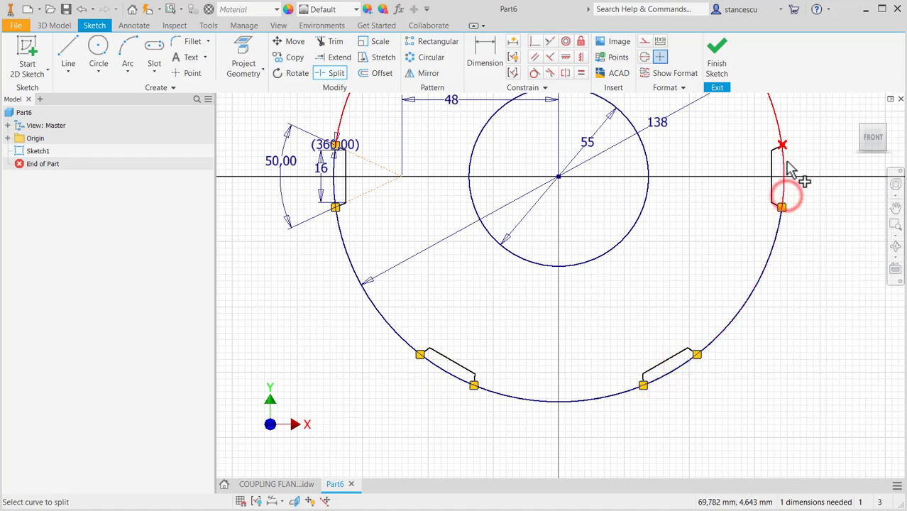
{"action": "left_click", "coordinate": [786, 157]}
{"action": "middle_click_drag", "start_coordinate": [810, 174], "coordinate": [809, 372]}
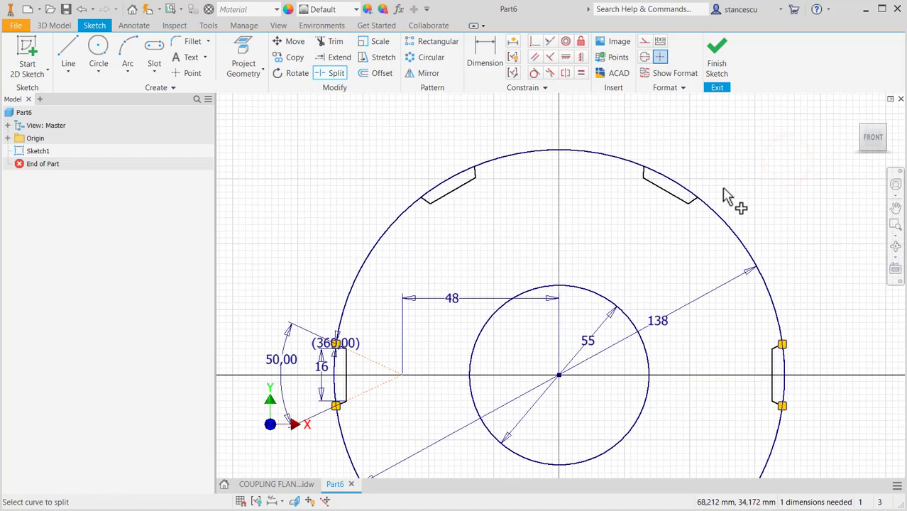
{"action": "left_click", "coordinate": [683, 187]}
{"action": "left_click", "coordinate": [662, 176]}
{"action": "left_click", "coordinate": [456, 173]}
{"action": "left_click", "coordinate": [424, 195]}
{"action": "scroll", "coordinate": [374, 202], "scroll_direction": "down", "scroll_amount": 3}
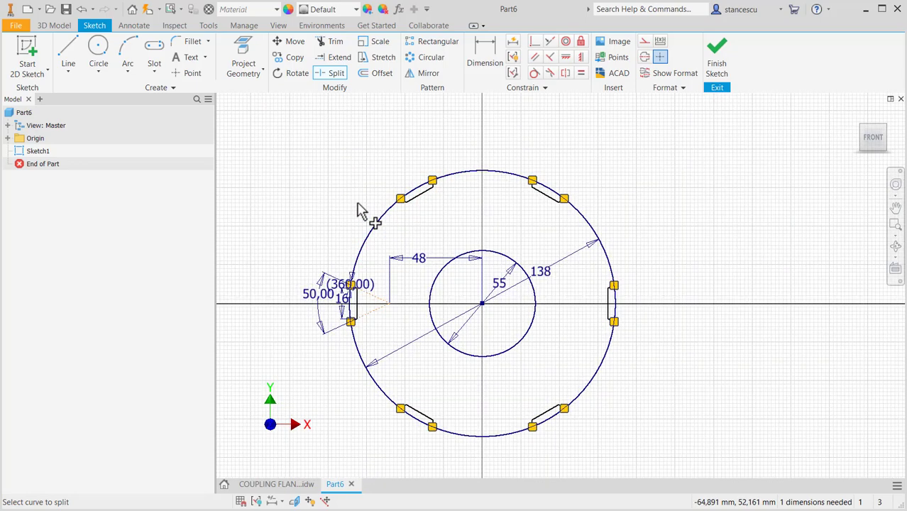
{"action": "middle_click_drag", "start_coordinate": [358, 209], "coordinate": [412, 176]}
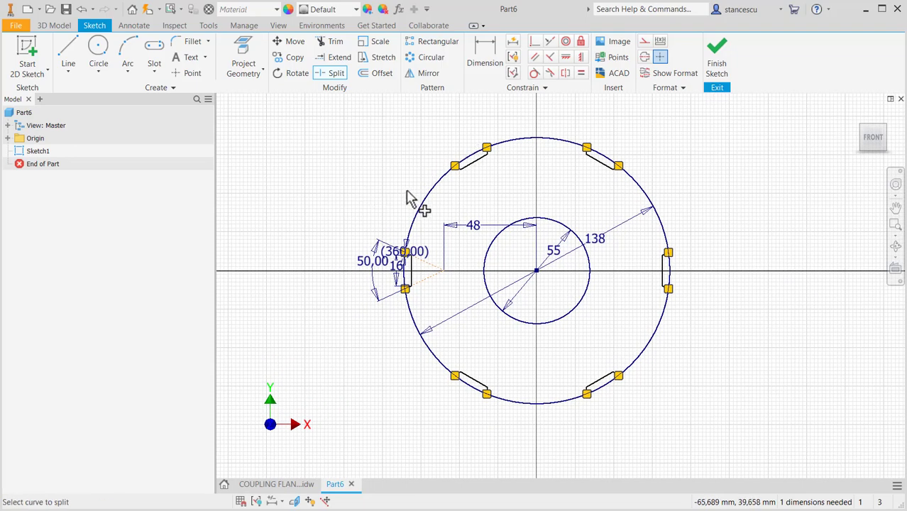
{"action": "scroll", "coordinate": [399, 193], "scroll_direction": "up", "scroll_amount": 3}
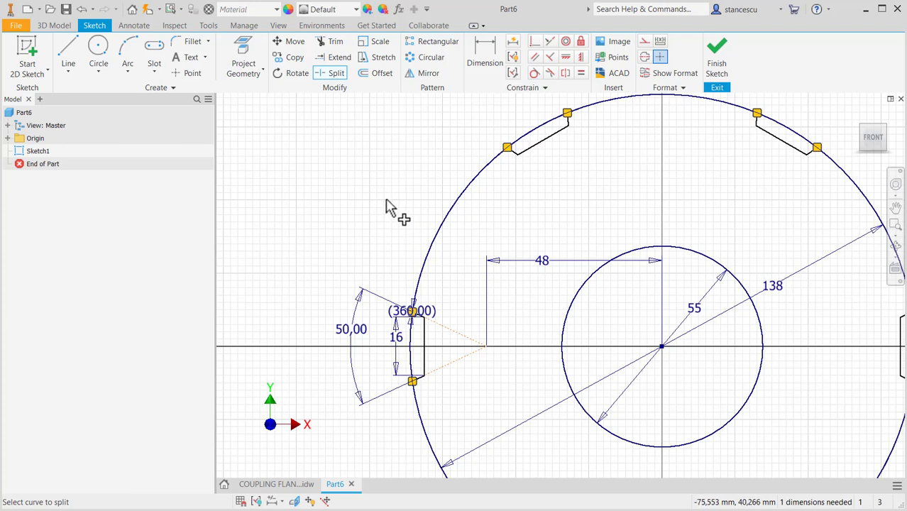
Step: Convert the six outer-circle arcs across the slot openings into construction geometry
{"action": "left_click", "coordinate": [497, 121]}
{"action": "key", "text": "Escape"}
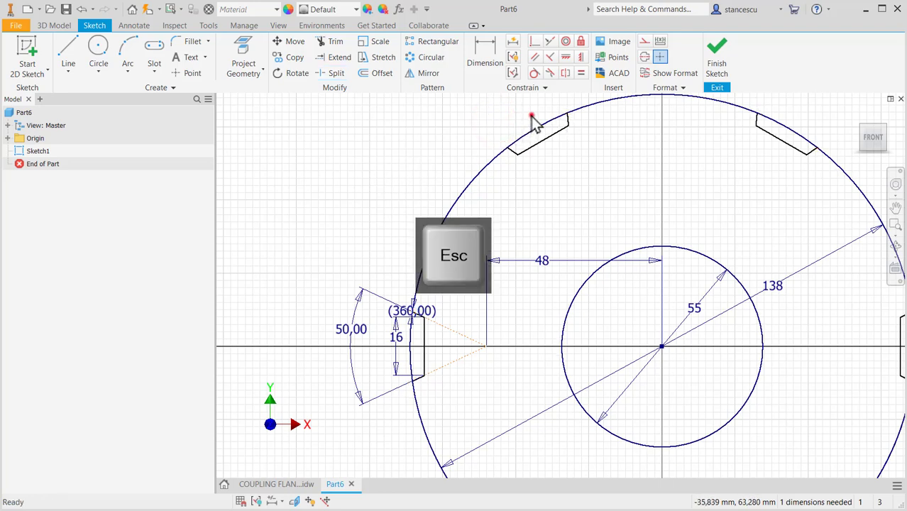
{"action": "left_click", "coordinate": [526, 139]}
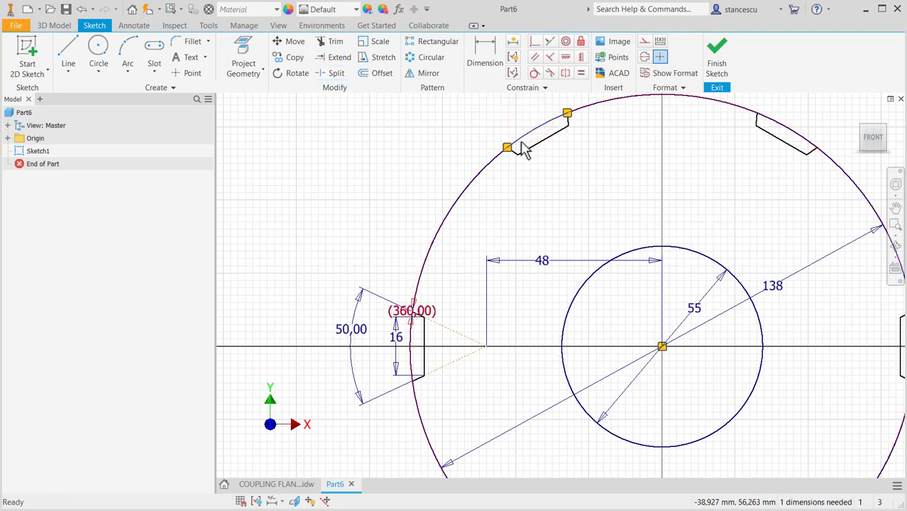
{"action": "left_click", "coordinate": [791, 127], "text": "ctrl"}
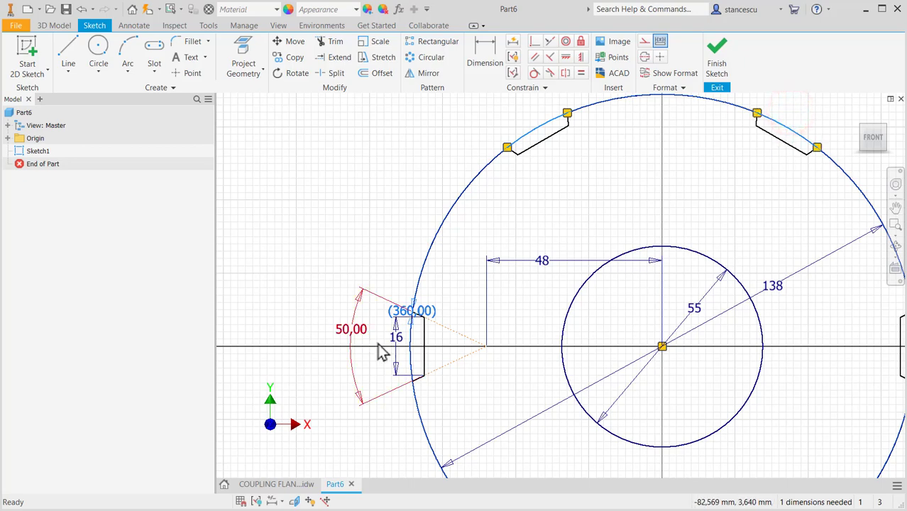
{"action": "left_click", "coordinate": [416, 338], "text": "ctrl"}
{"action": "middle_click_drag", "start_coordinate": [511, 401], "coordinate": [425, 213]}
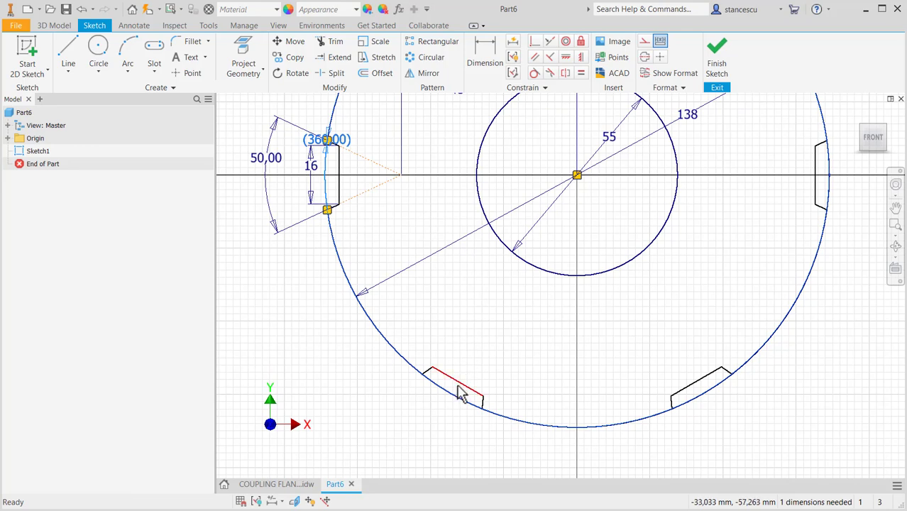
{"action": "left_click", "coordinate": [456, 387], "text": "ctrl"}
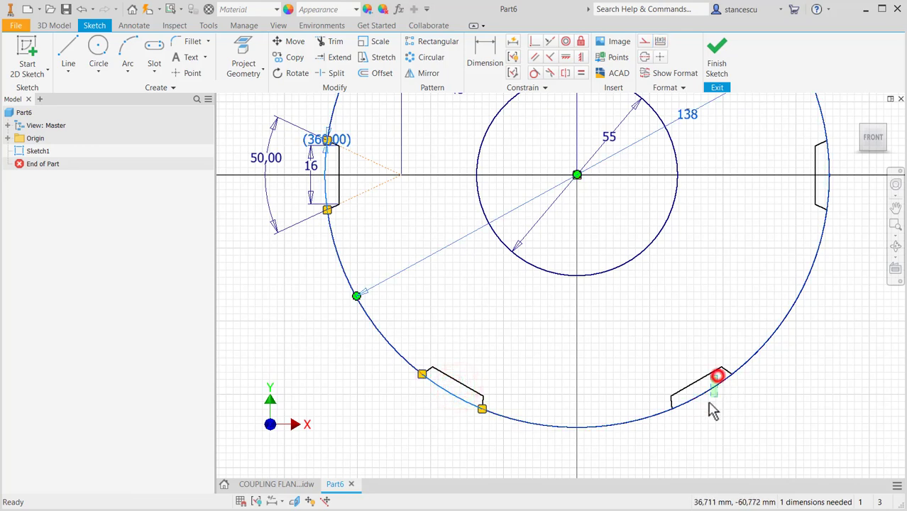
{"action": "left_click", "coordinate": [717, 376], "text": "ctrl"}
{"action": "left_click", "coordinate": [840, 146], "text": "ctrl"}
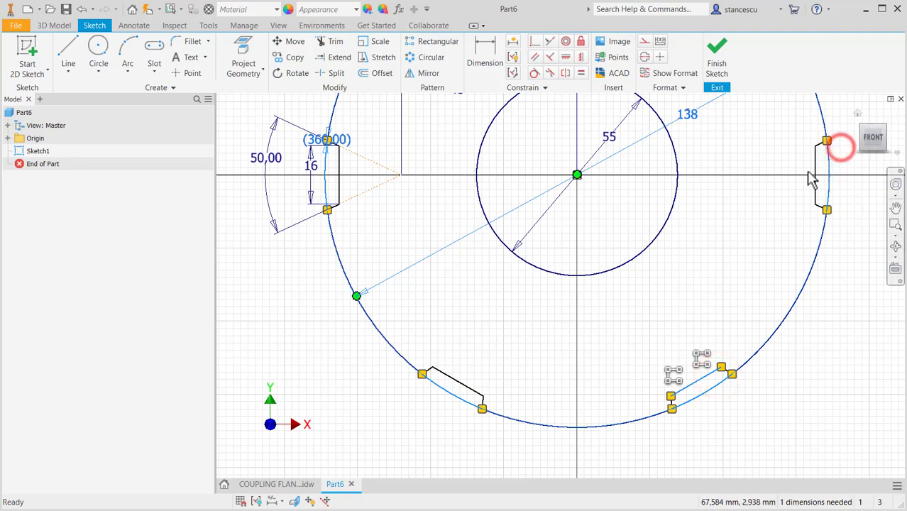
{"action": "mouse_move", "coordinate": [777, 190]}
{"action": "middle_mouse_down"}
{"action": "mouse_move", "coordinate": [742, 290]}
{"action": "mouse_move", "coordinate": [747, 373]}
{"action": "middle_mouse_up"}
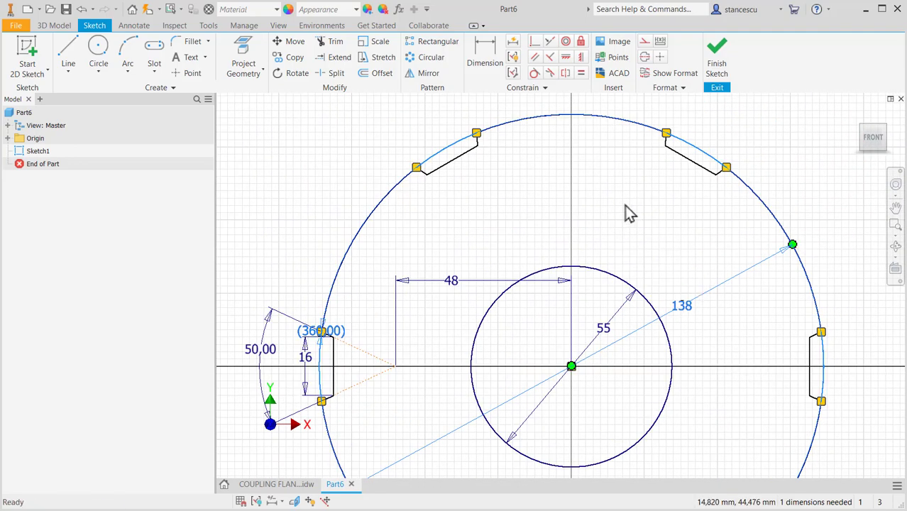
{"action": "left_click", "coordinate": [646, 41]}
Step: Turn the dashed chord line across the lower-right slot back into normal geometry
{"action": "mouse_move", "coordinate": [541, 216]}
{"action": "middle_mouse_down"}
{"action": "mouse_move", "coordinate": [536, 170]}
{"action": "mouse_move", "coordinate": [544, 236]}
{"action": "mouse_move", "coordinate": [567, 239]}
{"action": "mouse_move", "coordinate": [613, 285]}
{"action": "mouse_move", "coordinate": [570, 288]}
{"action": "middle_mouse_up"}
{"action": "scroll", "coordinate": [734, 432], "scroll_direction": "up", "scroll_amount": 6}
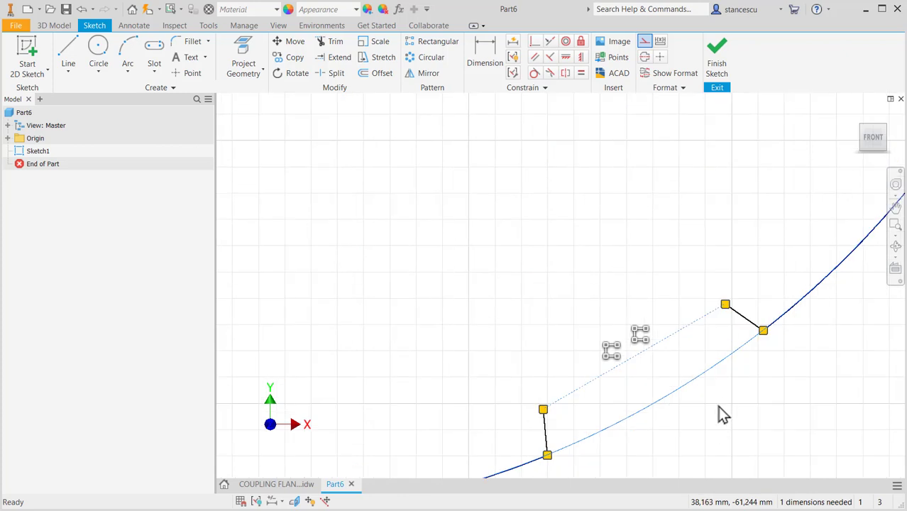
{"action": "key", "text": "Escape"}
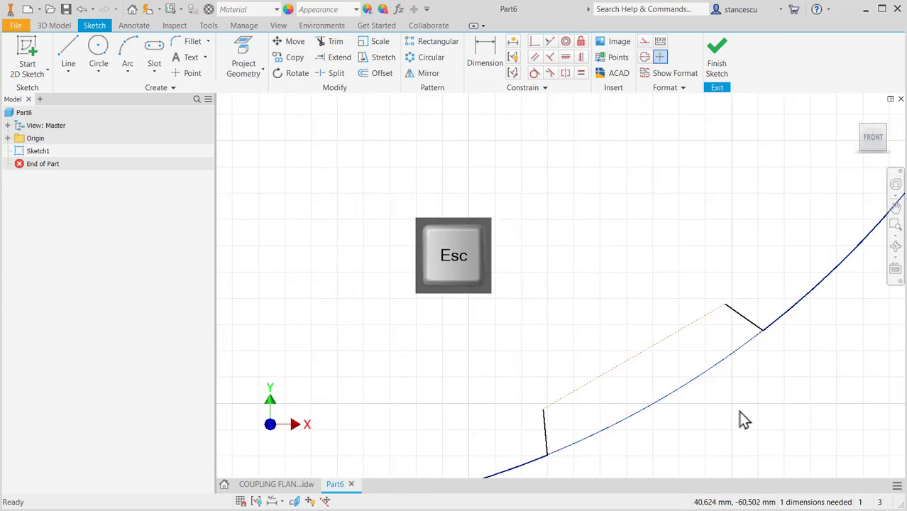
{"action": "left_click", "coordinate": [668, 337]}
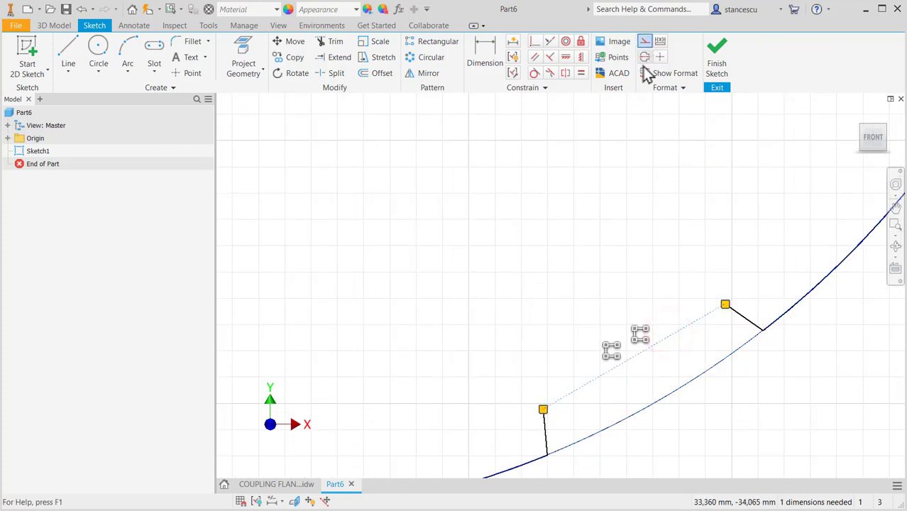
{"action": "left_click", "coordinate": [644, 44]}
{"action": "scroll", "coordinate": [607, 237], "scroll_direction": "down", "scroll_amount": 4}
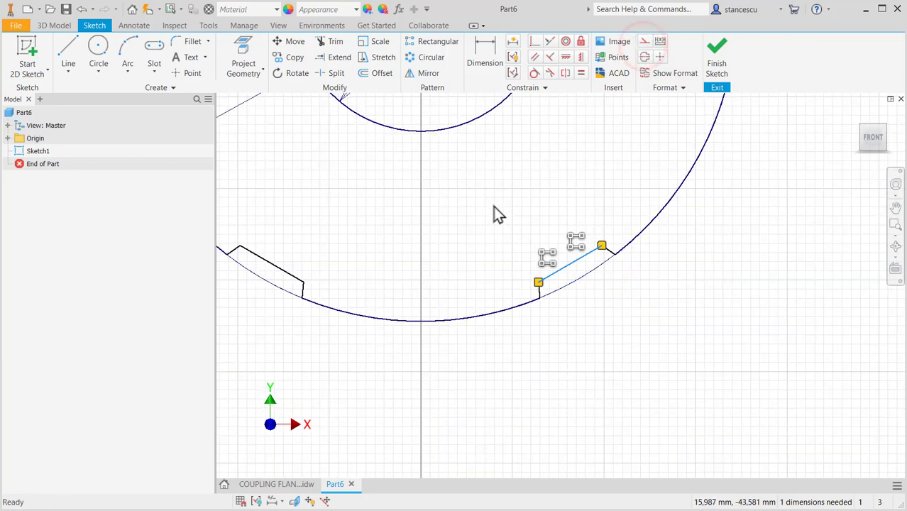
{"action": "middle_click_drag", "start_coordinate": [493, 211], "coordinate": [520, 253]}
{"action": "scroll", "coordinate": [577, 316], "scroll_direction": "down", "scroll_amount": 5}
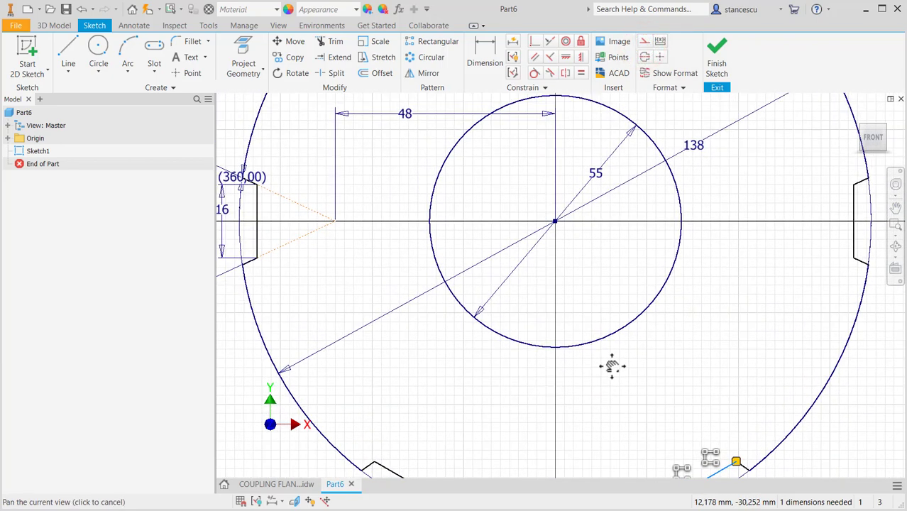
Step: Finish the sketch and extrude the notched ring profile 18 mm as Extrusion1
{"action": "left_click", "coordinate": [725, 65]}
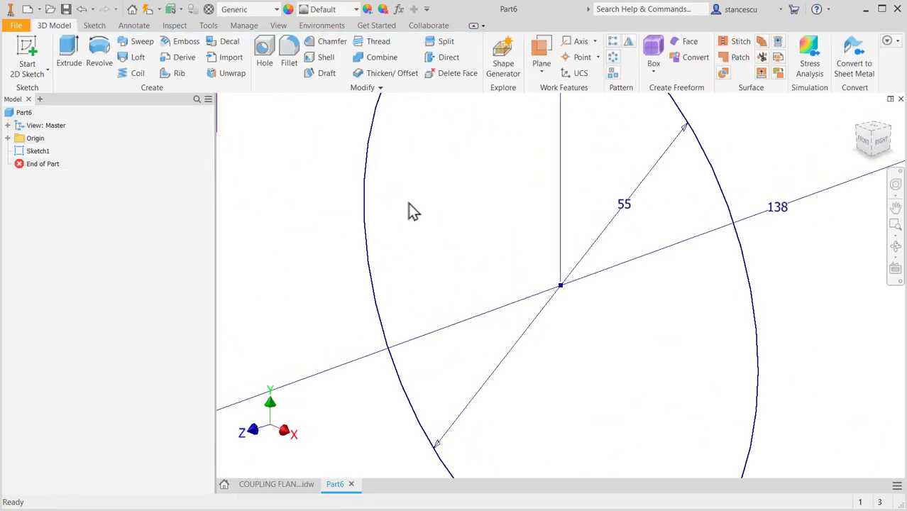
{"action": "key", "text": "F6"}
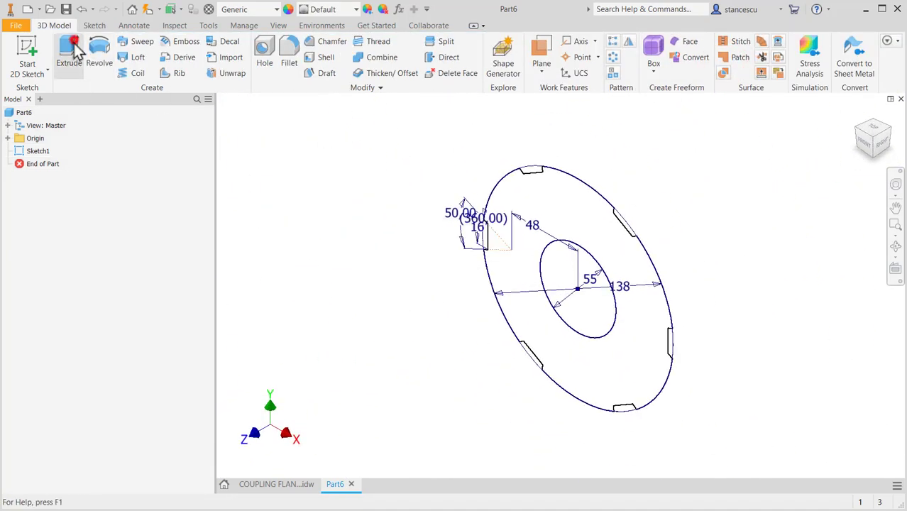
{"action": "left_click", "coordinate": [71, 53]}
{"action": "left_click", "coordinate": [518, 192]}
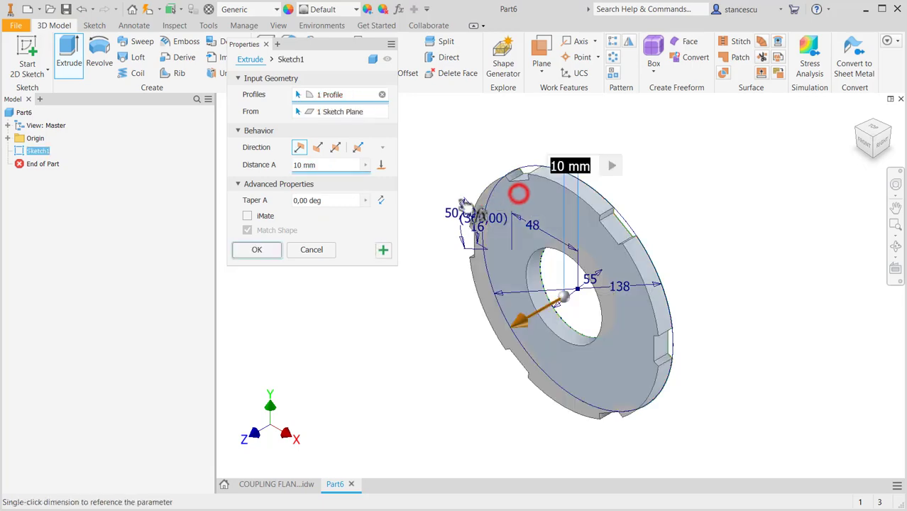
{"action": "left_click", "coordinate": [267, 487]}
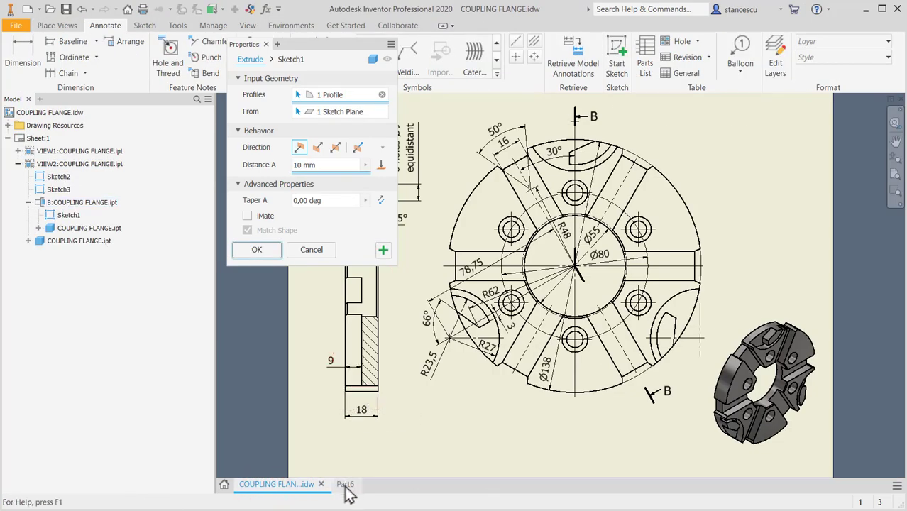
{"action": "left_click", "coordinate": [346, 485]}
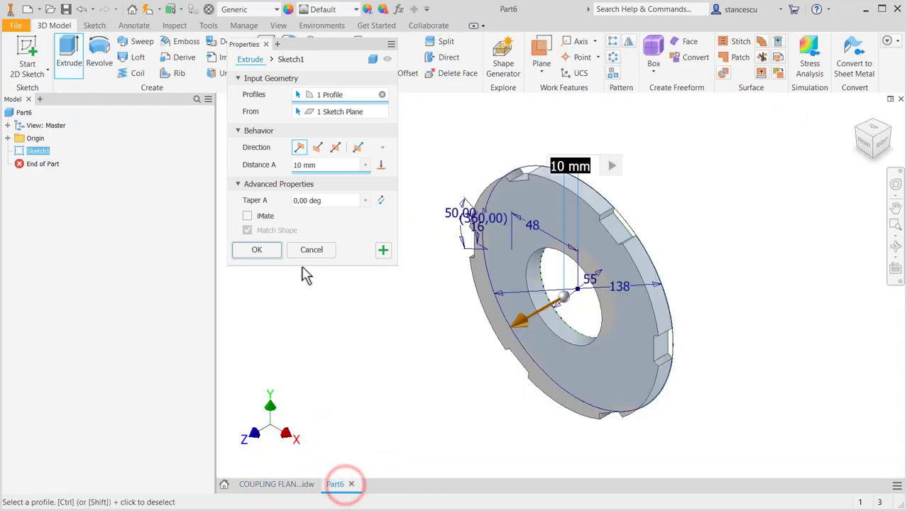
{"action": "type", "text": "18"}
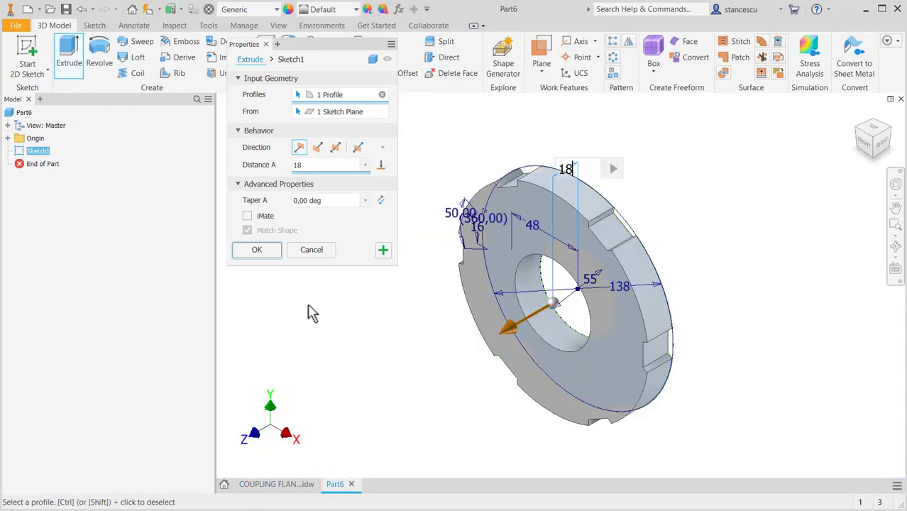
{"action": "left_click", "coordinate": [257, 250]}
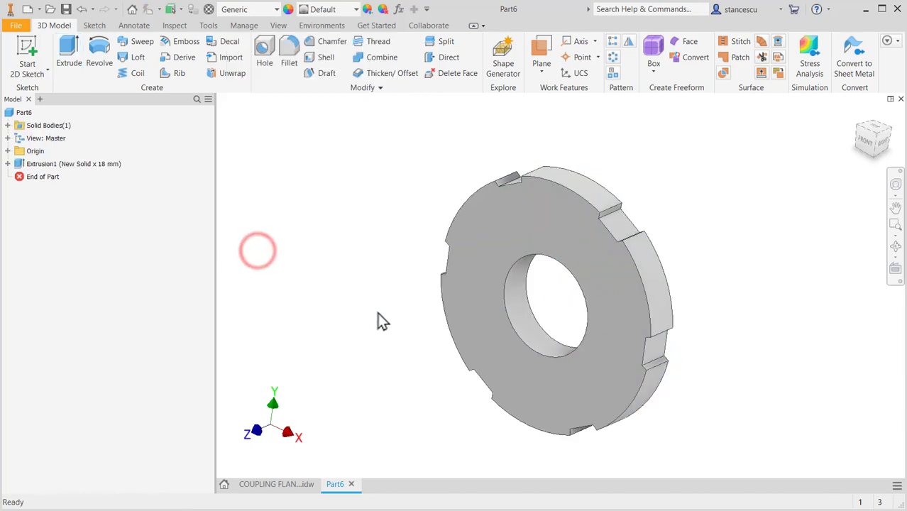
{"action": "key", "text": "F6"}
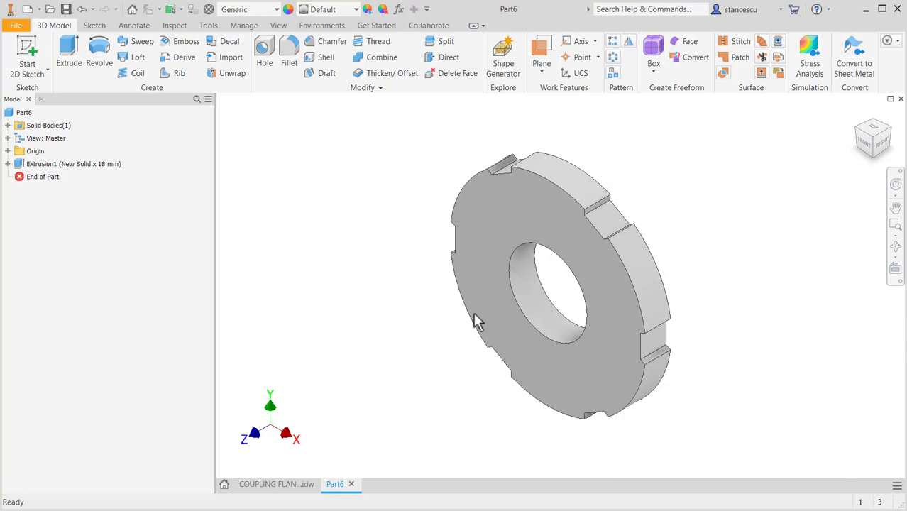
Step: Start a new sketch on the flange's front face
{"action": "left_click", "coordinate": [489, 260]}
{"action": "left_click", "coordinate": [573, 254]}
{"action": "key", "text": "s"}
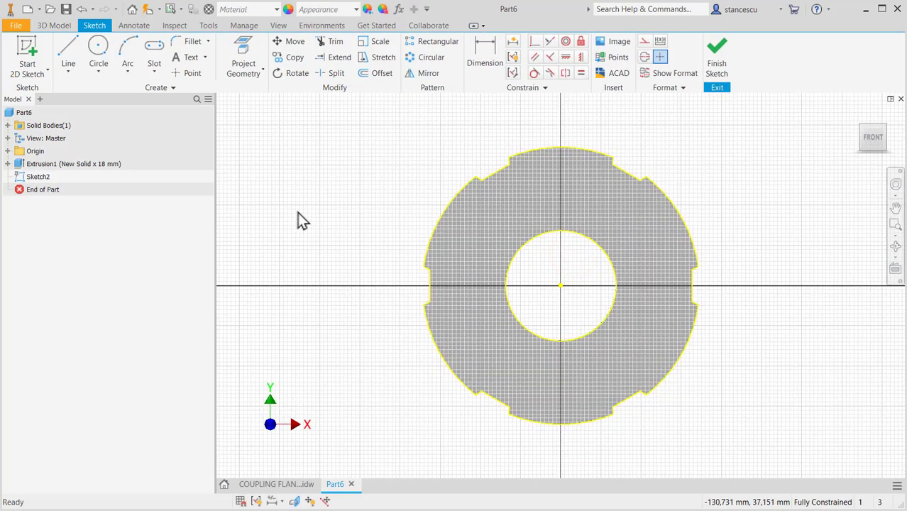
Step: Draw two parallel horizontal lines from edge to edge across the face and finish Sketch2
{"action": "left_click", "coordinate": [63, 51]}
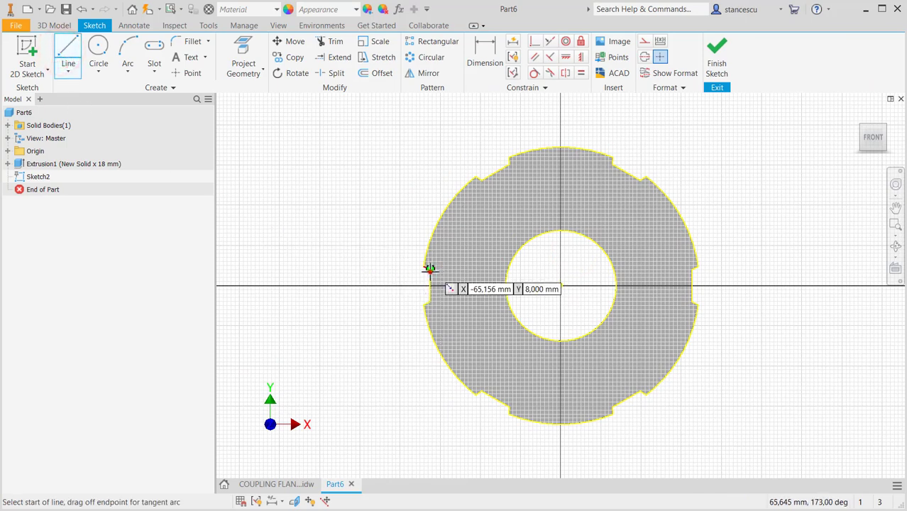
{"action": "left_click", "coordinate": [429, 269]}
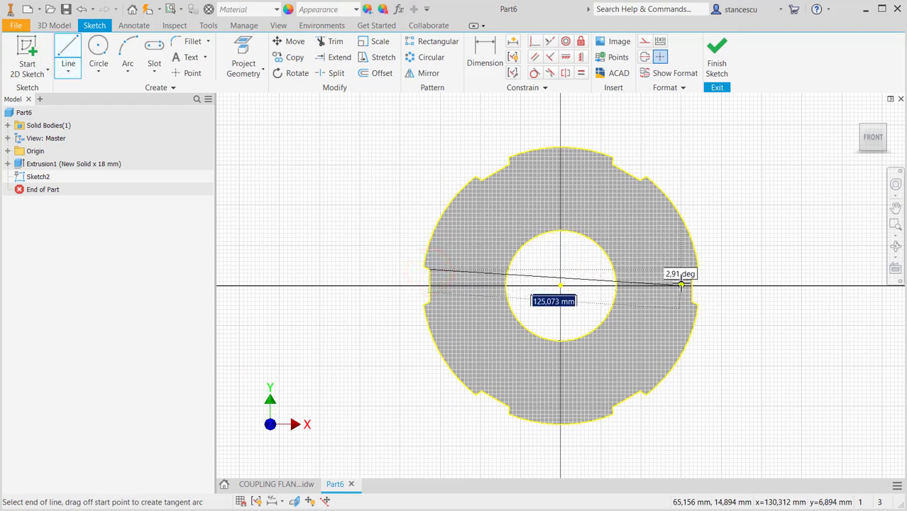
{"action": "scroll", "coordinate": [681, 285], "scroll_direction": "up", "scroll_amount": 3}
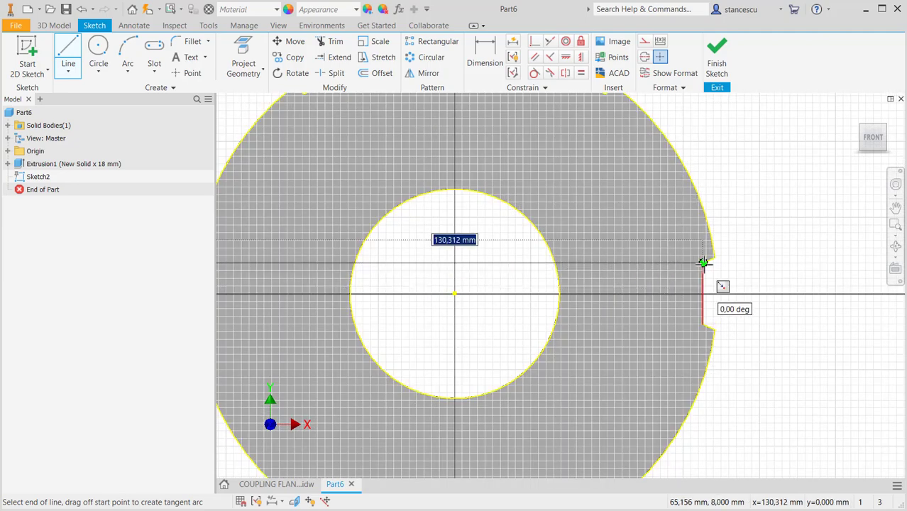
{"action": "left_click", "coordinate": [702, 263]}
{"action": "left_click", "coordinate": [703, 325]}
{"action": "middle_click_drag", "start_coordinate": [477, 343], "coordinate": [660, 330]}
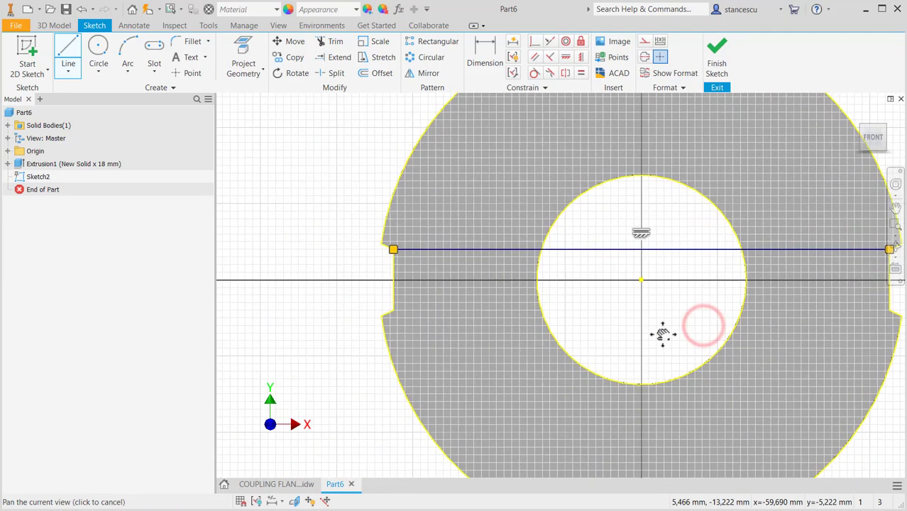
{"action": "left_click", "coordinate": [393, 311]}
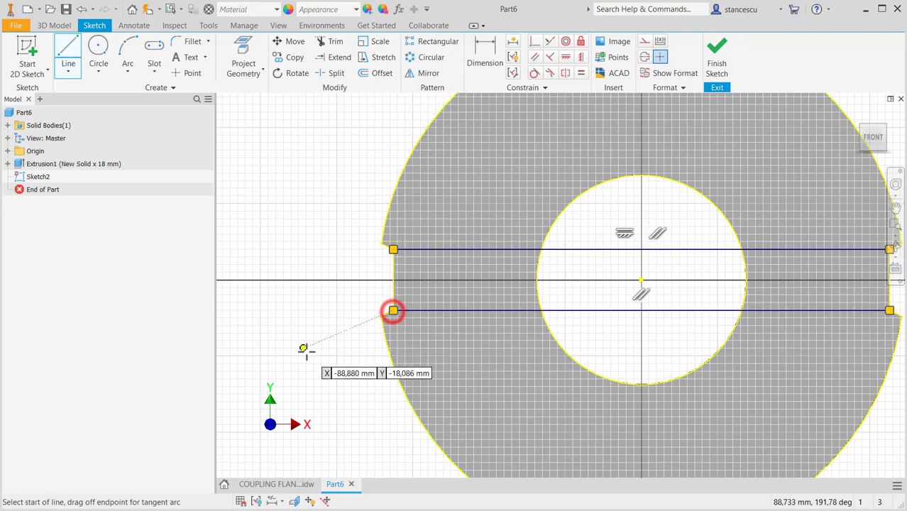
{"action": "key", "text": "Escape"}
{"action": "scroll", "coordinate": [304, 344], "scroll_direction": "down", "scroll_amount": 3}
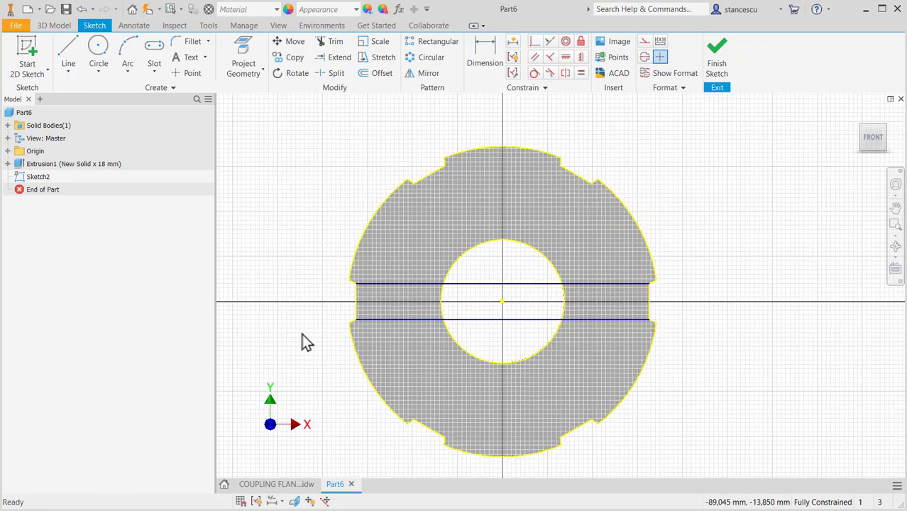
{"action": "left_click", "coordinate": [718, 57]}
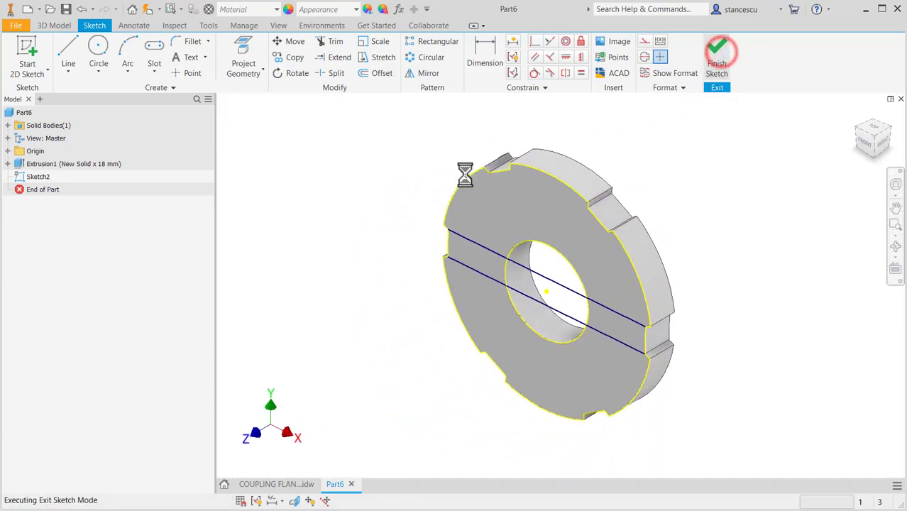
Step: Finish Sketch2 and check the lower 9 mm dimension in section B-B of the COUPLING FLANGE drawing
{"action": "left_click", "coordinate": [276, 484]}
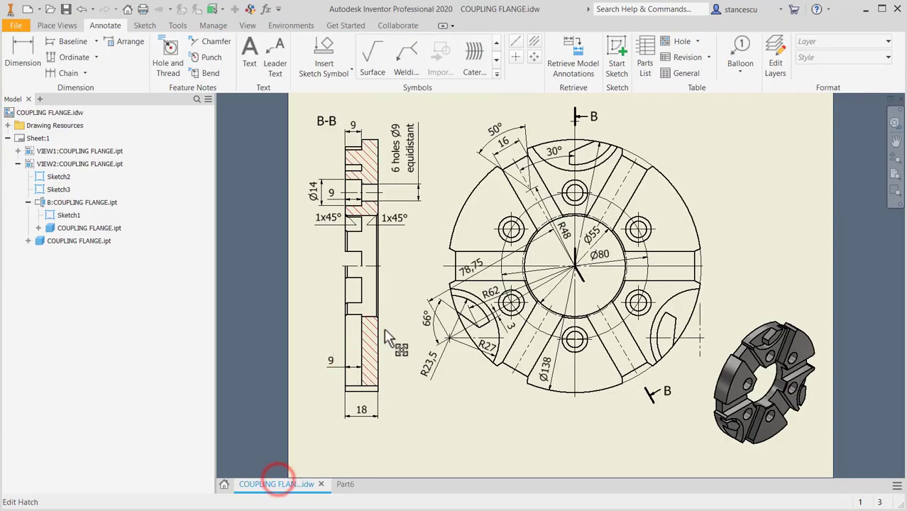
{"action": "left_click", "coordinate": [357, 383]}
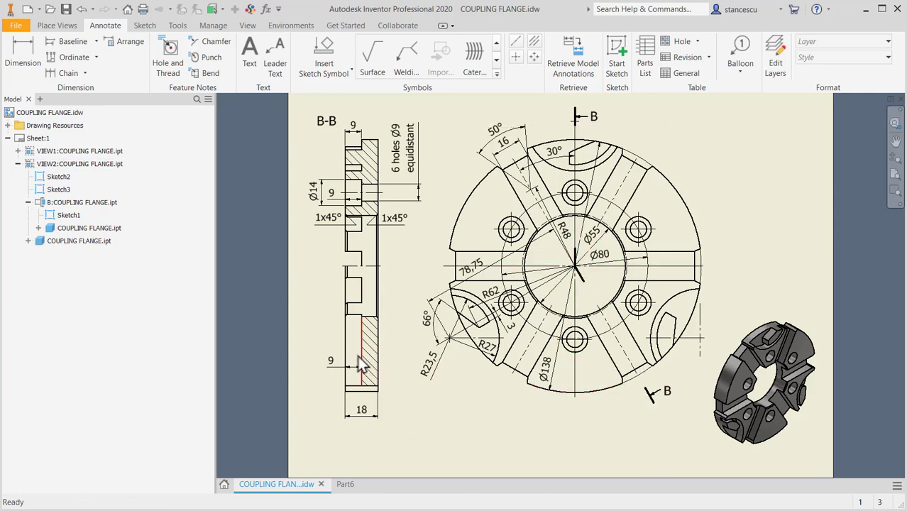
Step: Cut both sketched slot profiles 9 mm deep into the ring face as Extrusion2
{"action": "left_click", "coordinate": [342, 484]}
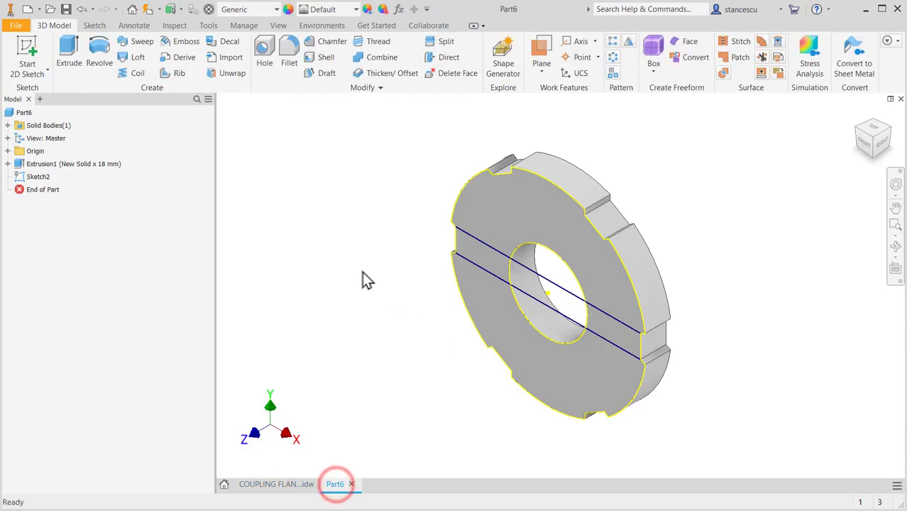
{"action": "left_click", "coordinate": [68, 54]}
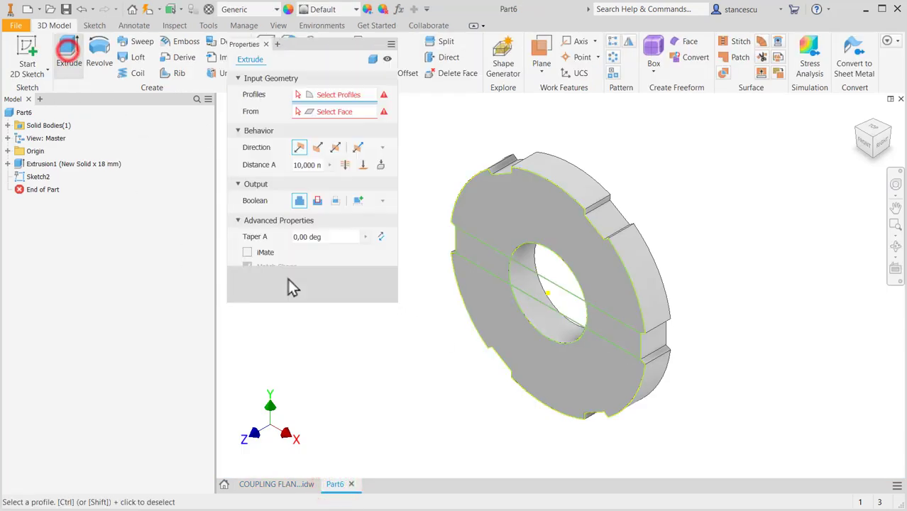
{"action": "left_click", "coordinate": [482, 250]}
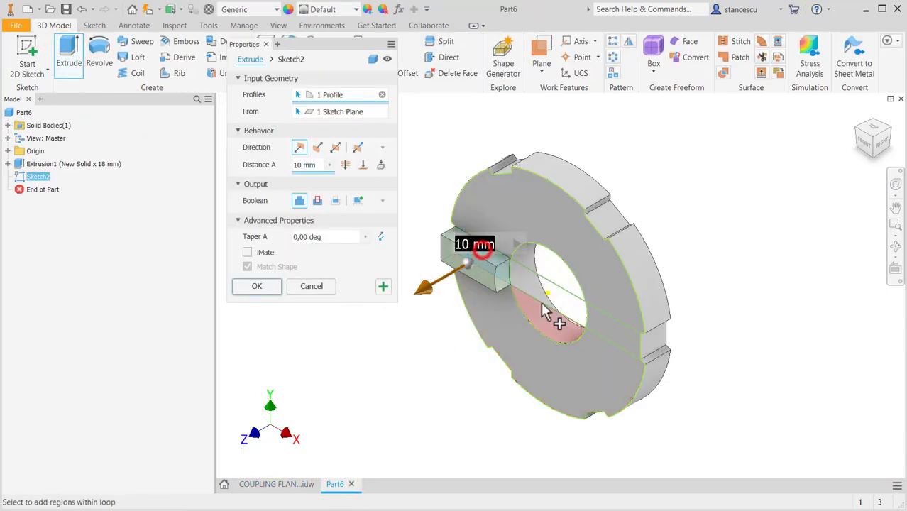
{"action": "left_click", "coordinate": [608, 330]}
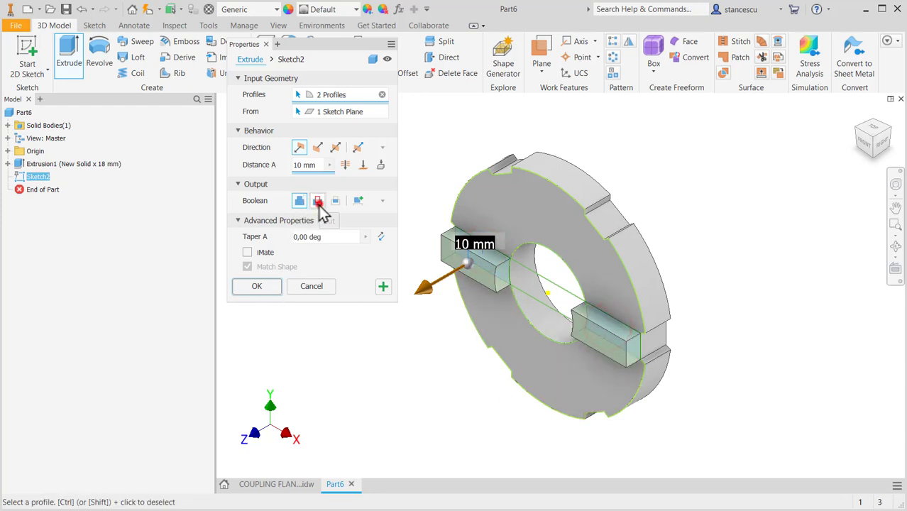
{"action": "left_click", "coordinate": [317, 200]}
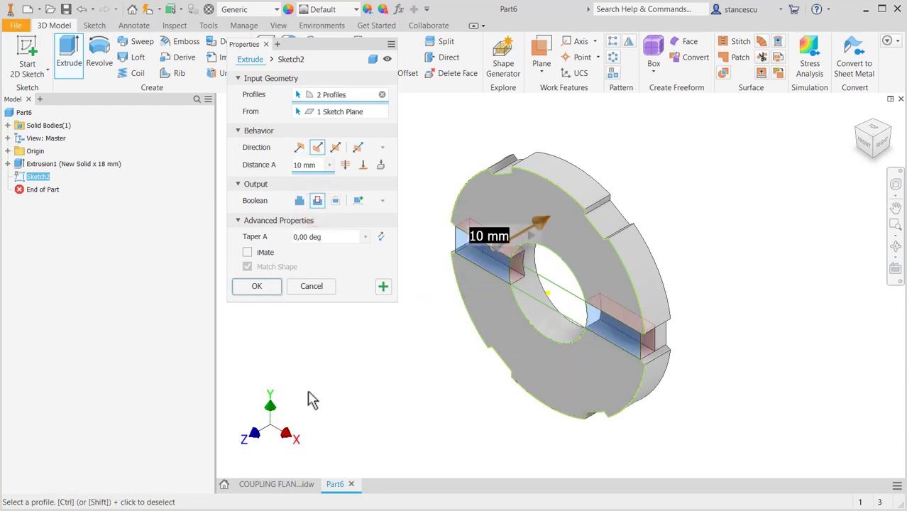
{"action": "type", "text": "9"}
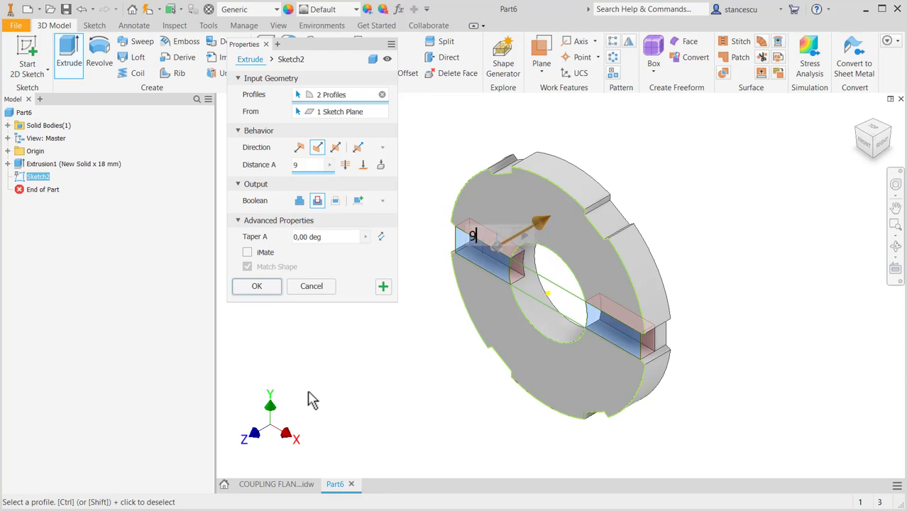
{"action": "left_click", "coordinate": [256, 286]}
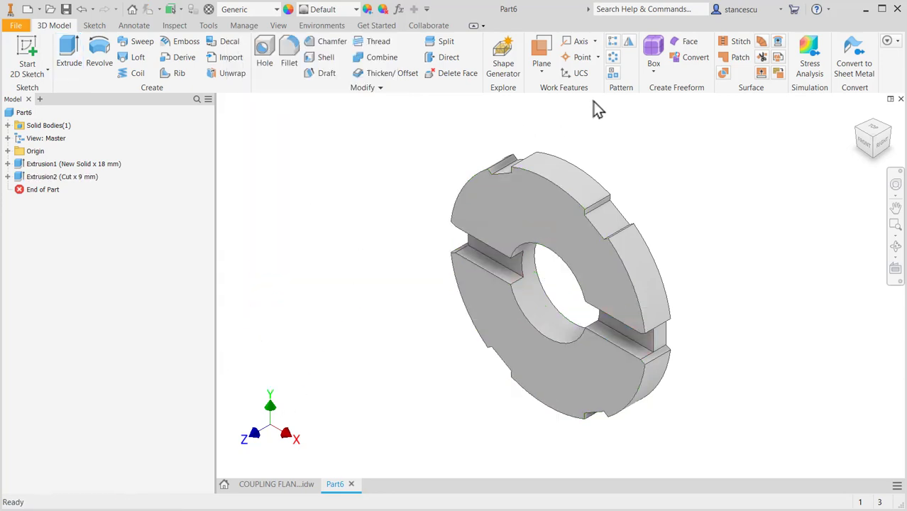
Step: Circular-pattern the 9 mm slot cut 3 times over 360° about the central hole, viewed from Front
{"action": "left_click", "coordinate": [611, 58]}
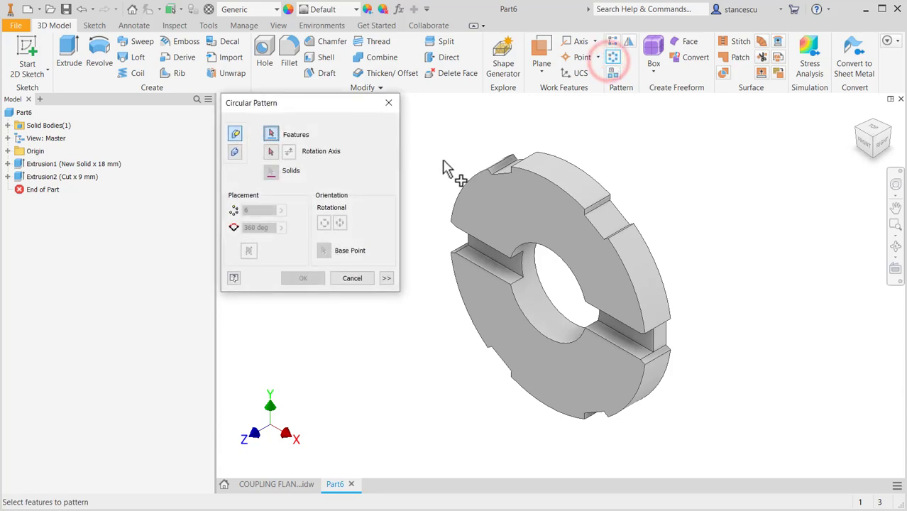
{"action": "left_click", "coordinate": [20, 178]}
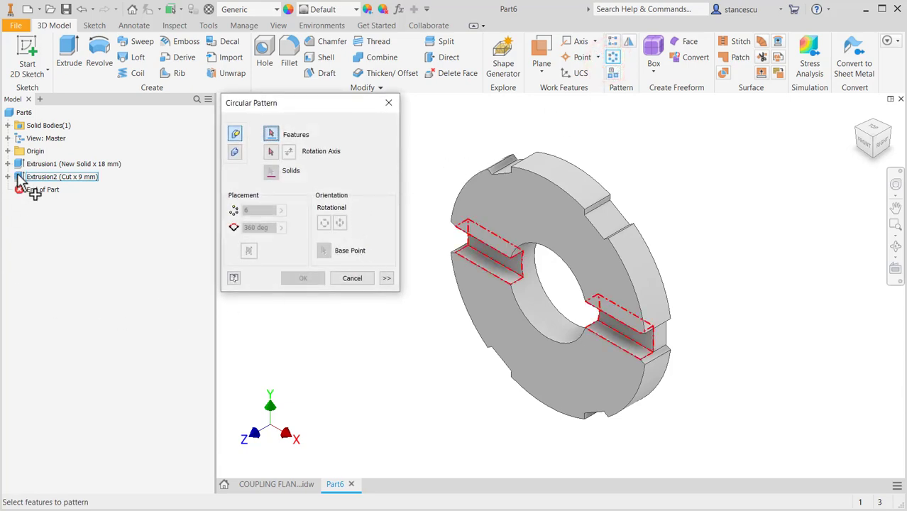
{"action": "left_click", "coordinate": [271, 151]}
{"action": "left_click", "coordinate": [556, 321]}
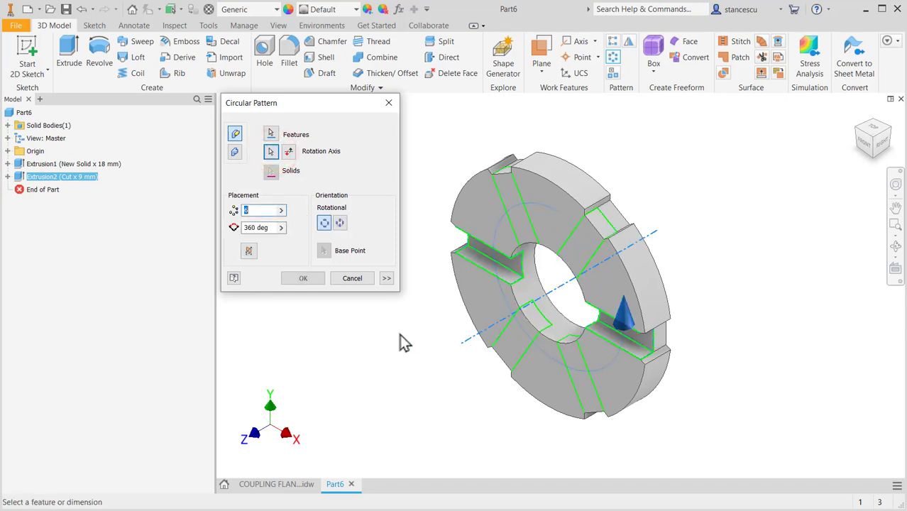
{"action": "type", "text": "3"}
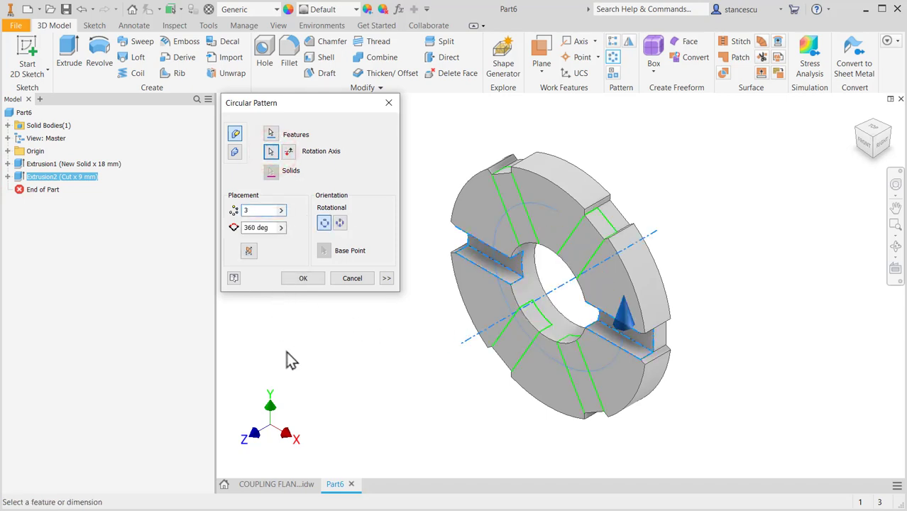
{"action": "left_click", "coordinate": [305, 277]}
{"action": "left_click", "coordinate": [861, 144]}
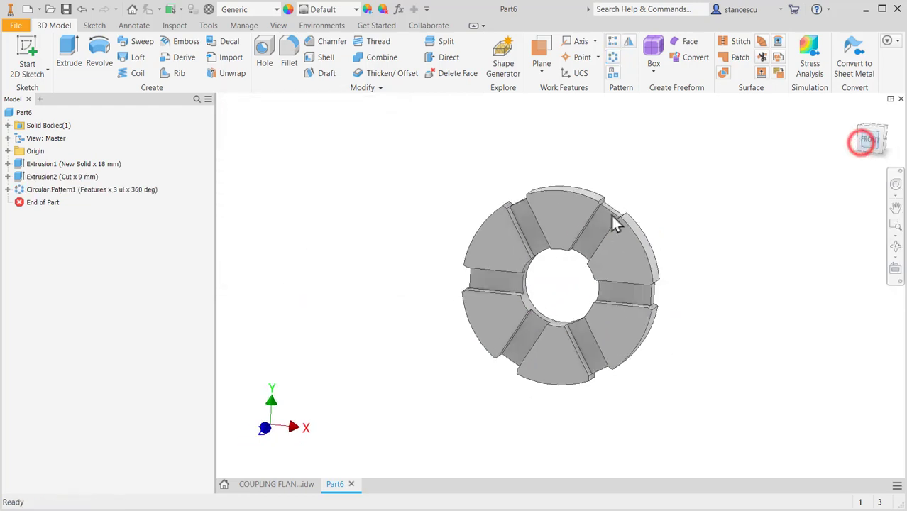
{"action": "scroll", "coordinate": [586, 210], "scroll_direction": "up", "scroll_amount": 3}
{"action": "middle_click_drag", "start_coordinate": [595, 240], "coordinate": [601, 177]}
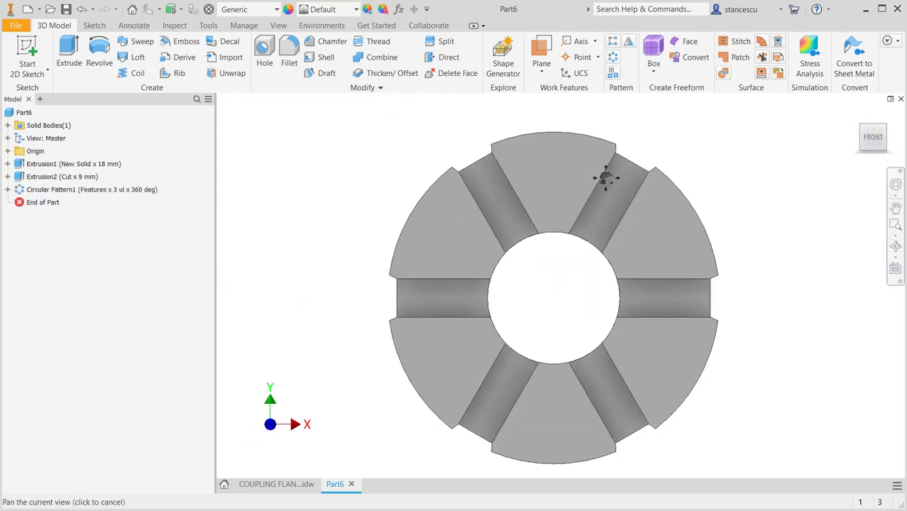
{"action": "left_click", "coordinate": [298, 485]}
{"action": "left_click", "coordinate": [451, 390]}
{"action": "scroll", "coordinate": [445, 303], "scroll_direction": "up", "scroll_amount": 3}
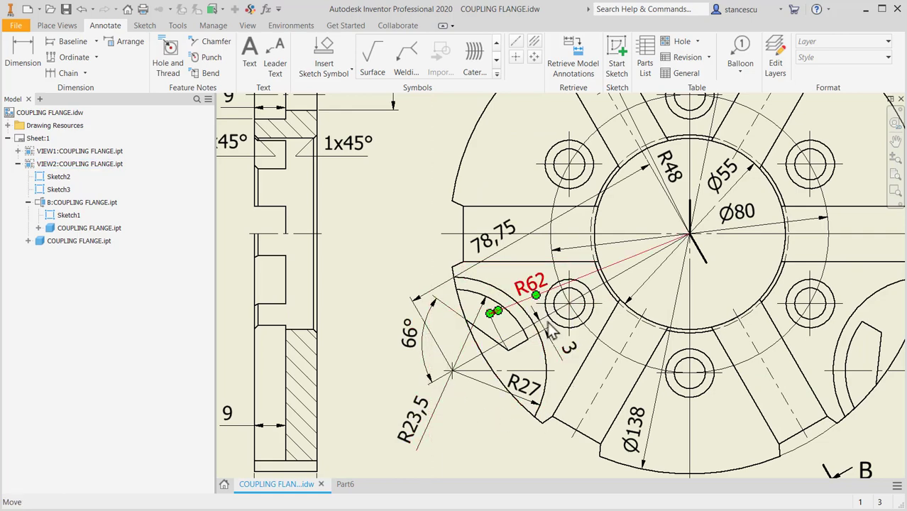
{"action": "middle_click_drag", "start_coordinate": [497, 392], "coordinate": [489, 342]}
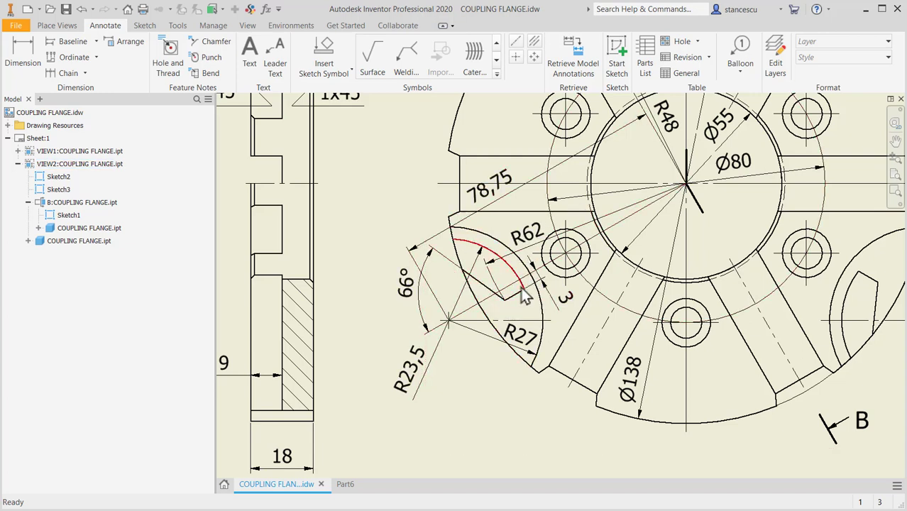
Step: Back in Part6, start a new sketch on the face of one ring pad
{"action": "left_click", "coordinate": [345, 484]}
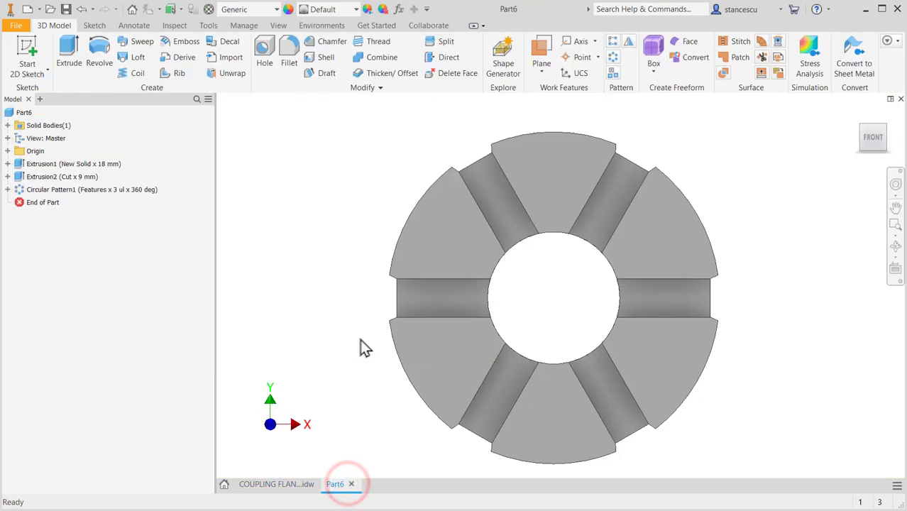
{"action": "mouse_move", "coordinate": [361, 346]}
{"action": "middle_mouse_down"}
{"action": "mouse_move", "coordinate": [391, 268]}
{"action": "mouse_move", "coordinate": [359, 290]}
{"action": "mouse_move", "coordinate": [386, 315]}
{"action": "middle_mouse_up"}
{"action": "scroll", "coordinate": [385, 288], "scroll_direction": "down", "scroll_amount": 4}
{"action": "left_click", "coordinate": [495, 301]}
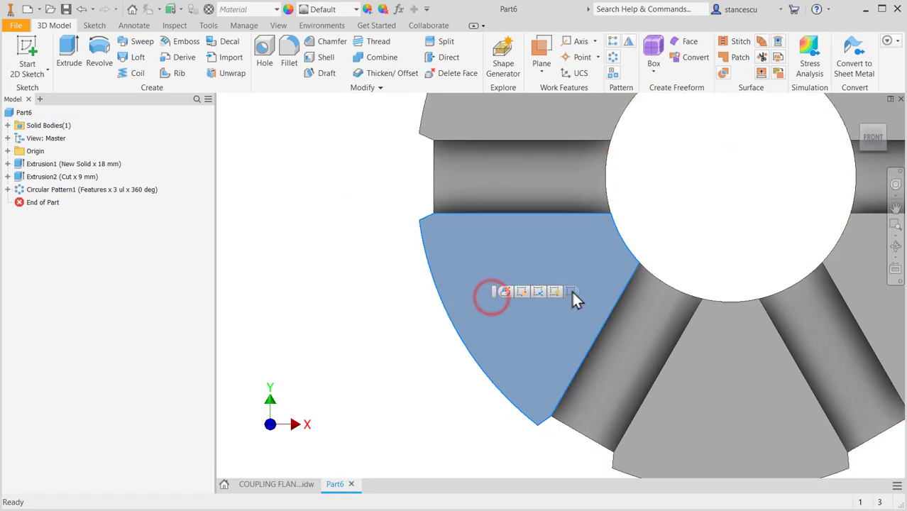
{"action": "left_click", "coordinate": [572, 290]}
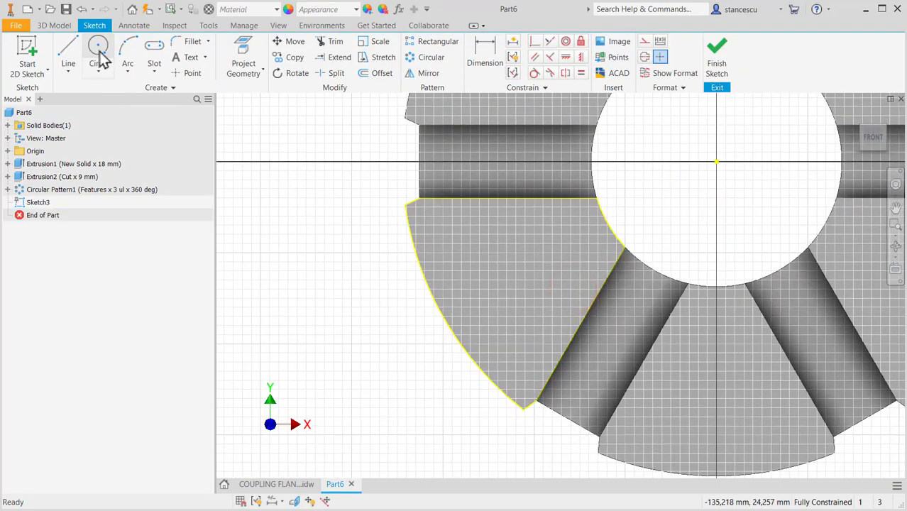
Step: Draw a circle of radius 27 to the left of the pad
{"action": "left_click", "coordinate": [100, 51]}
{"action": "left_click", "coordinate": [369, 355]}
{"action": "right_click", "coordinate": [401, 330]}
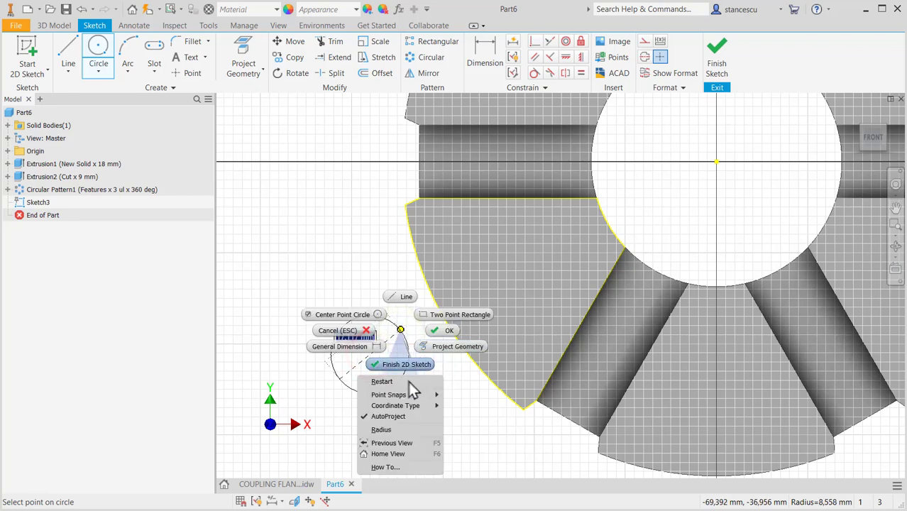
{"action": "left_click", "coordinate": [394, 430]}
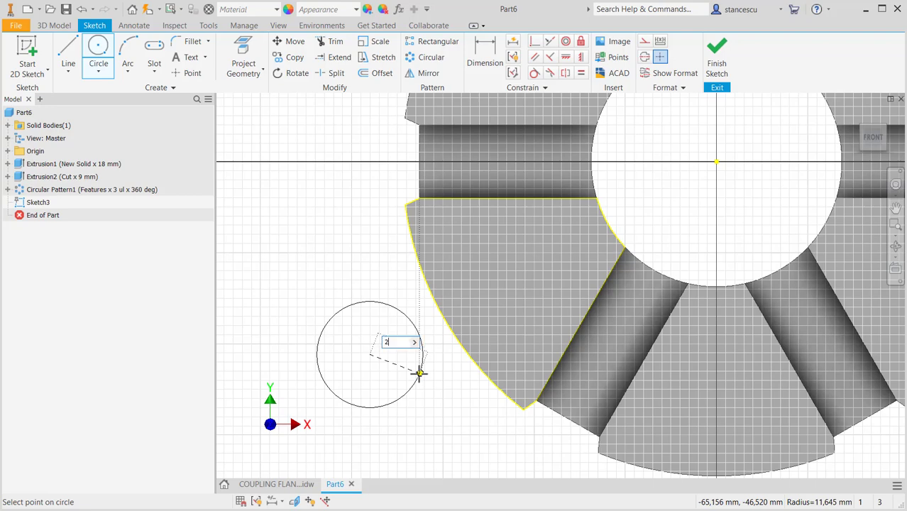
{"action": "type", "text": "27"}
{"action": "key", "text": "Return"}
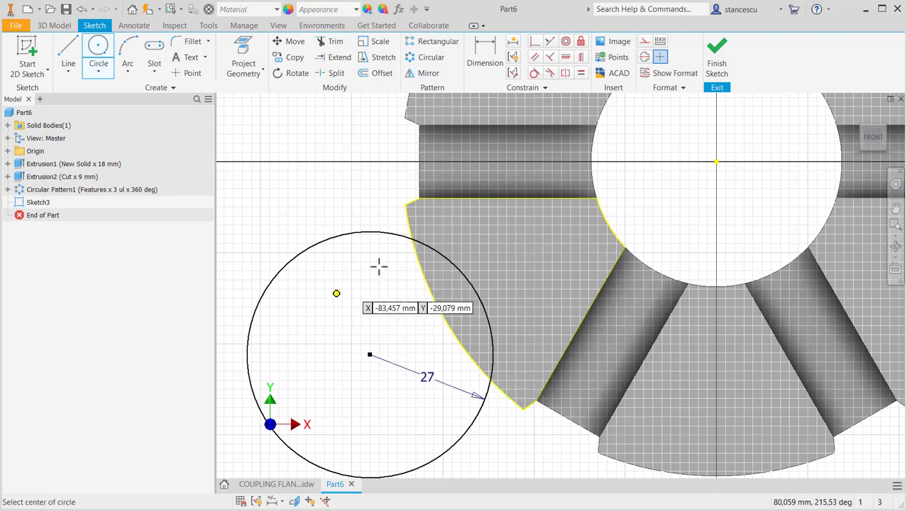
Step: Dimension the R27 circle's centre 78,75 from the central bore's centre
{"action": "left_click", "coordinate": [478, 63]}
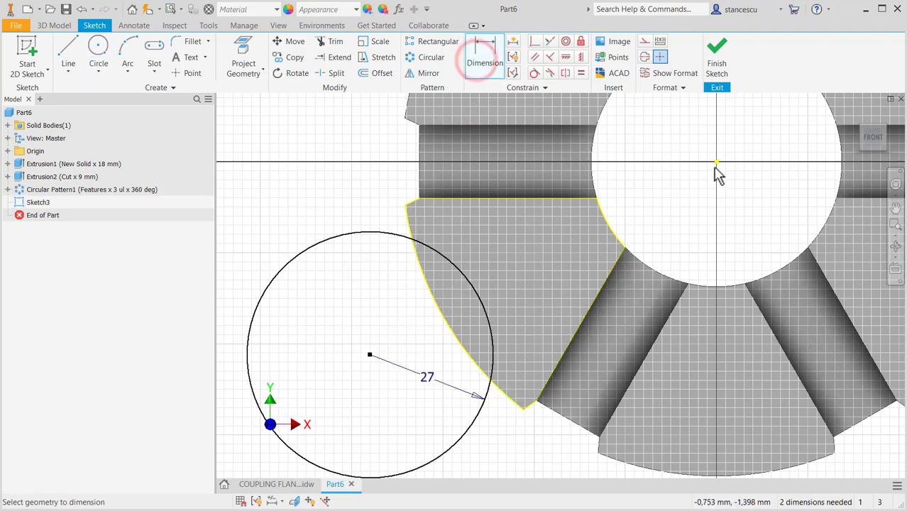
{"action": "left_click", "coordinate": [369, 353]}
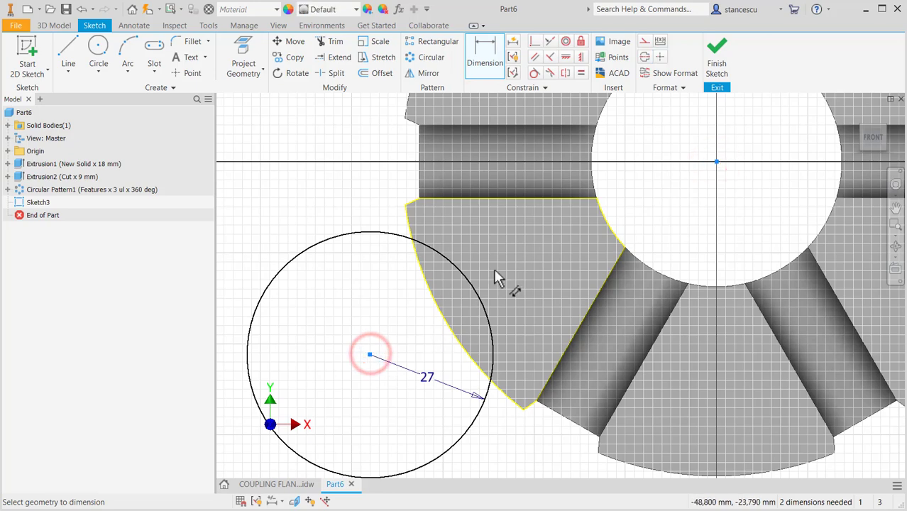
{"action": "left_click", "coordinate": [496, 269]}
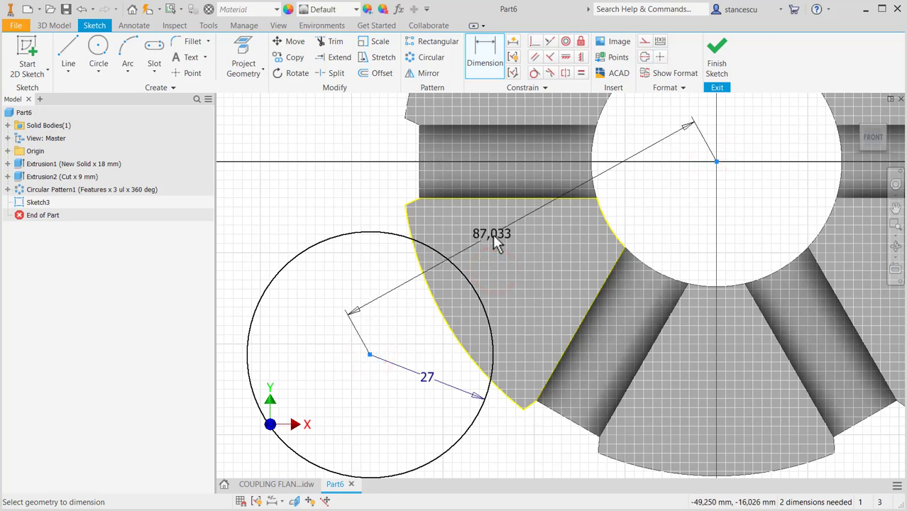
{"action": "left_click", "coordinate": [493, 233]}
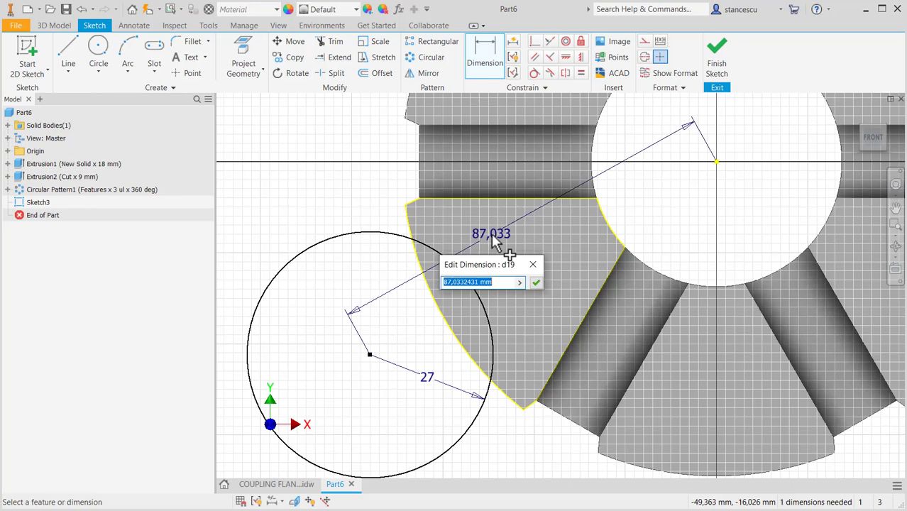
{"action": "type", "text": "78"}
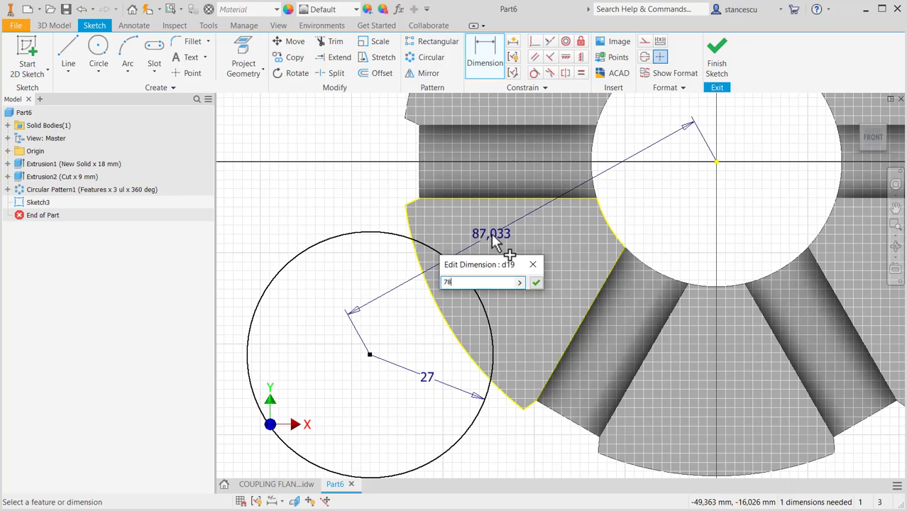
{"action": "type", "text": ",75"}
{"action": "left_click", "coordinate": [538, 281]}
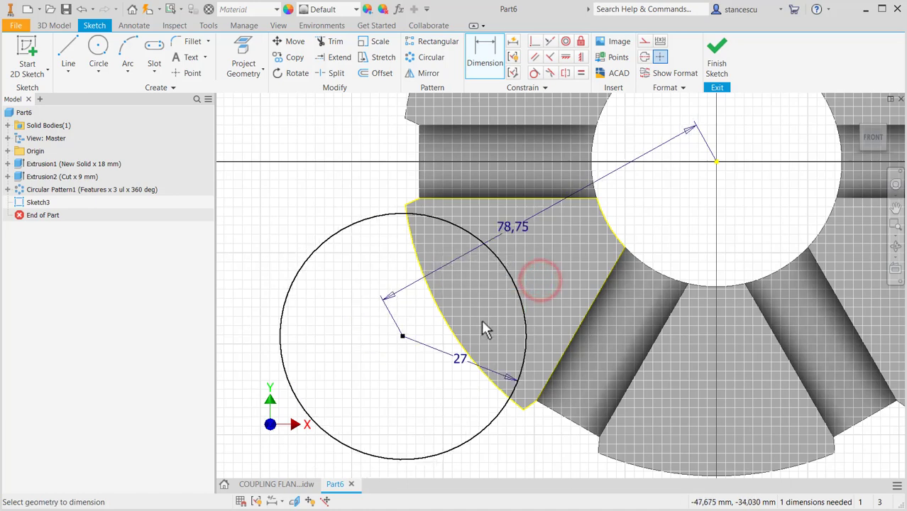
{"action": "left_click", "coordinate": [67, 46]}
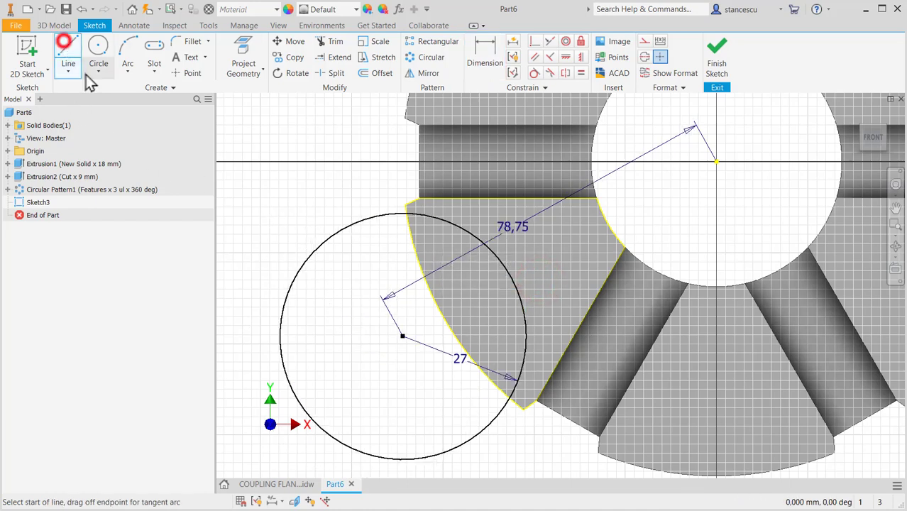
Step: Draw a construction line from the R27 circle's centre to the central hole's centre
{"action": "left_click", "coordinate": [643, 40]}
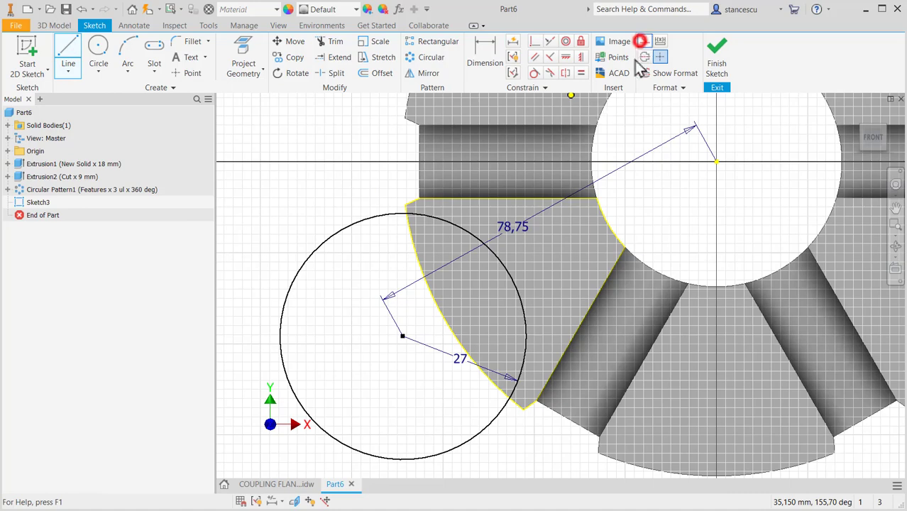
{"action": "left_click", "coordinate": [402, 336]}
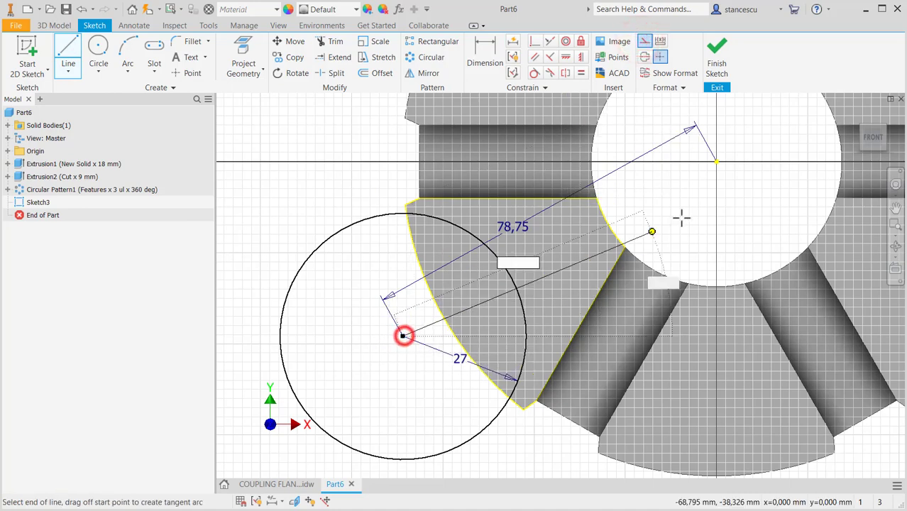
{"action": "left_click", "coordinate": [717, 162]}
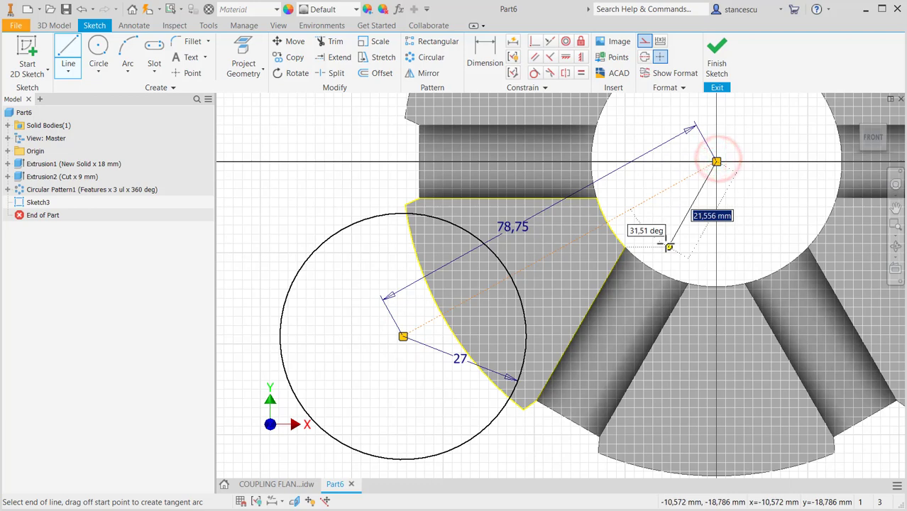
{"action": "key", "text": "Escape"}
{"action": "left_click", "coordinate": [644, 41]}
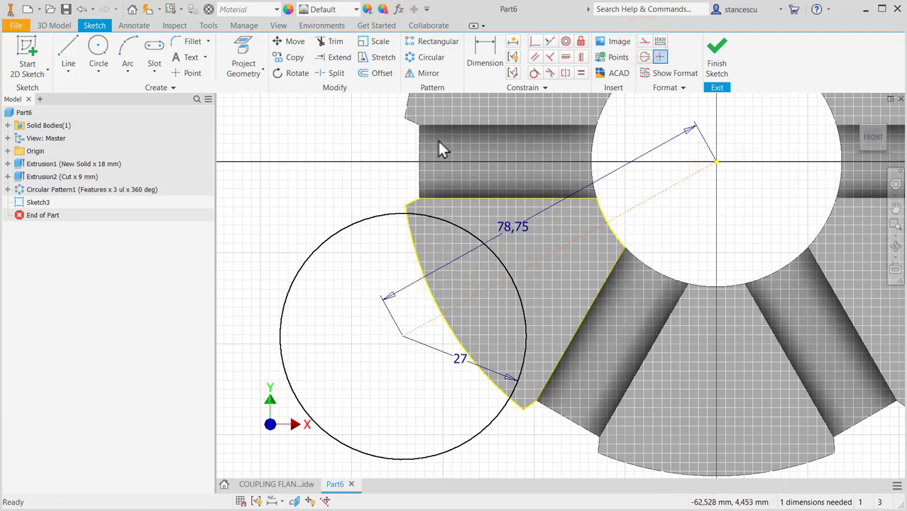
Step: Constrain a point on the construction line to the central hole's edge, then show the COUPLING FLANGE drawing
{"action": "left_click", "coordinate": [535, 41]}
{"action": "left_click", "coordinate": [570, 242]}
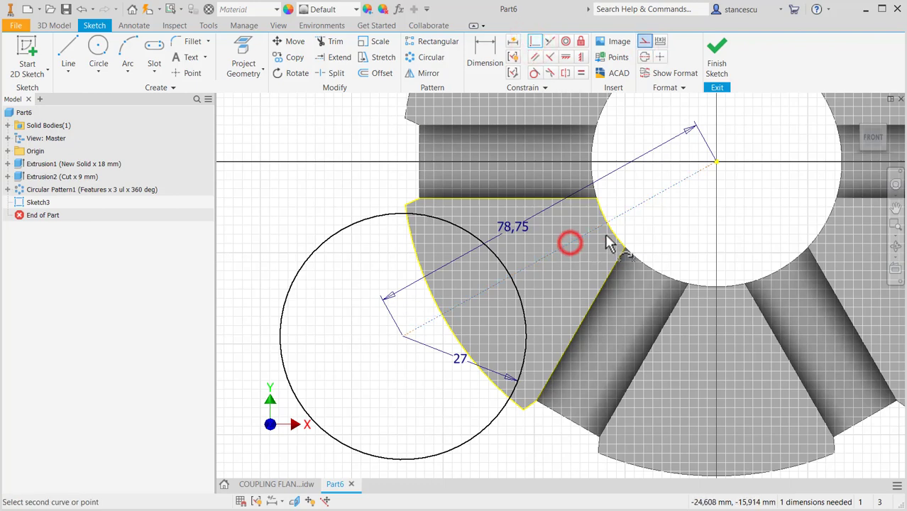
{"action": "left_click", "coordinate": [608, 225]}
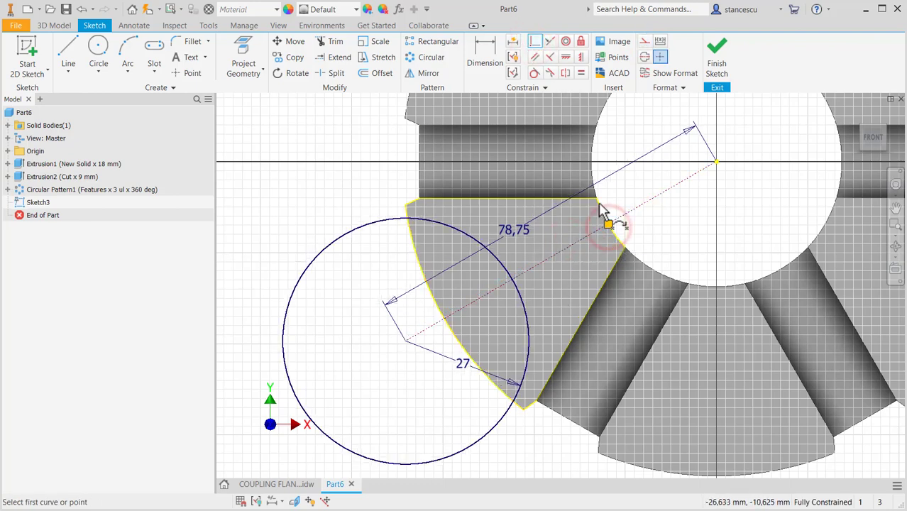
{"action": "scroll", "coordinate": [601, 209], "scroll_direction": "up", "scroll_amount": 3}
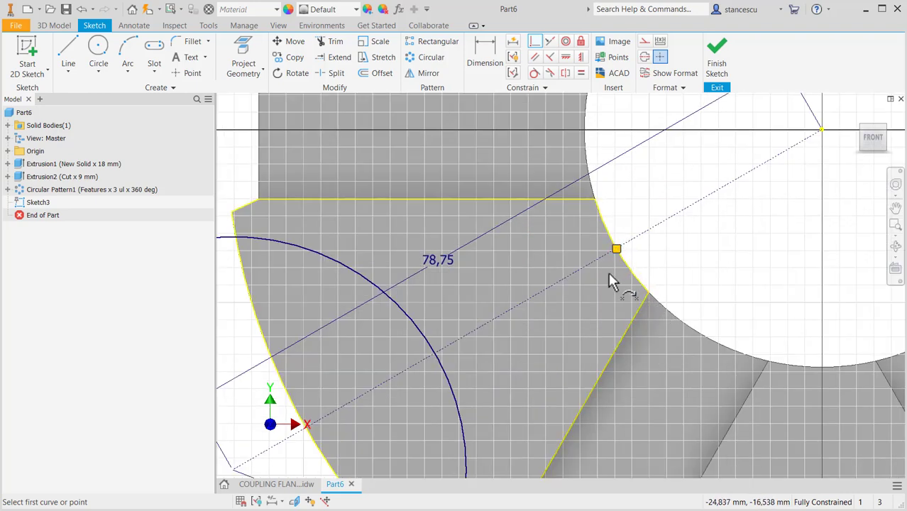
{"action": "scroll", "coordinate": [616, 259], "scroll_direction": "down", "scroll_amount": 2}
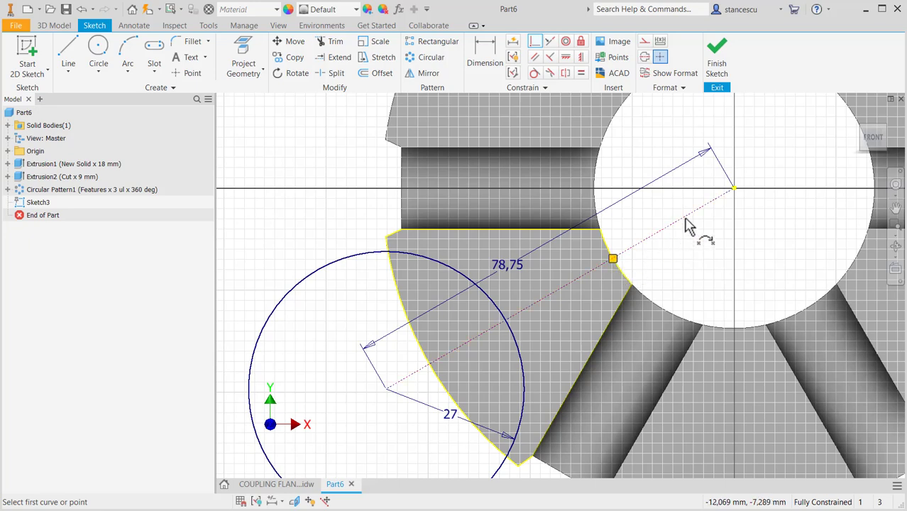
{"action": "left_click", "coordinate": [612, 259]}
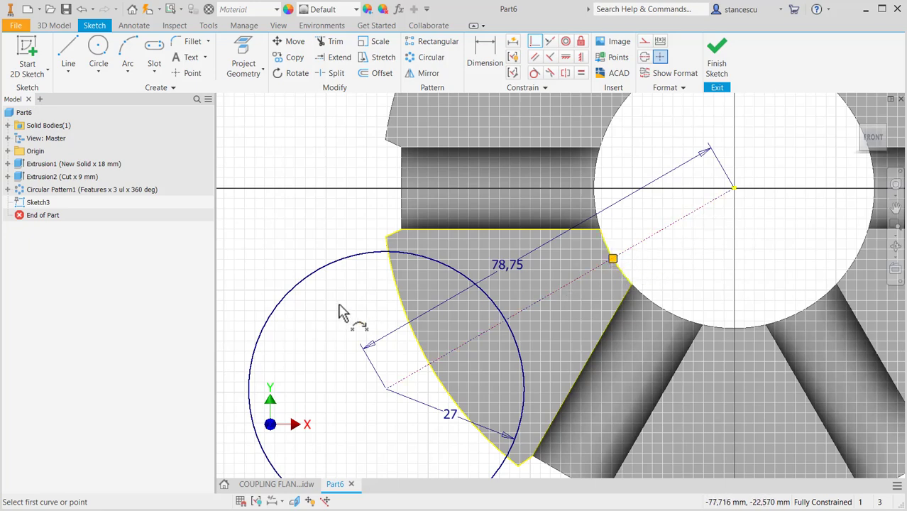
{"action": "scroll", "coordinate": [341, 309], "scroll_direction": "down", "scroll_amount": 2}
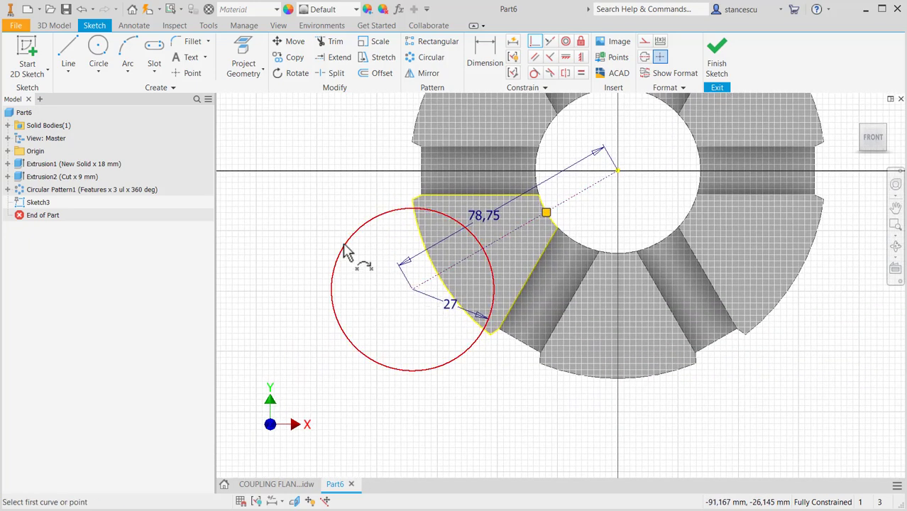
{"action": "left_click", "coordinate": [271, 484]}
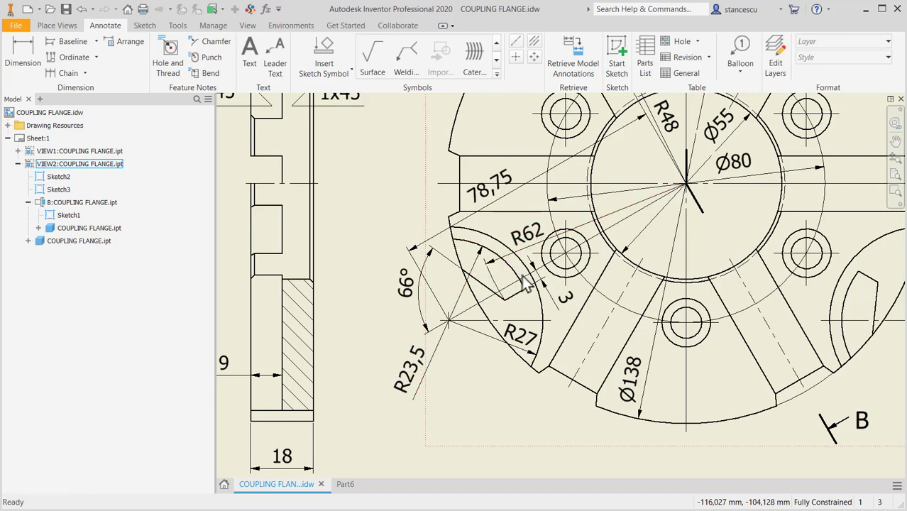
Step: Inspect the R23,5 radius on the flange drawing, then return to Part6's Sketch3
{"action": "left_click", "coordinate": [432, 359]}
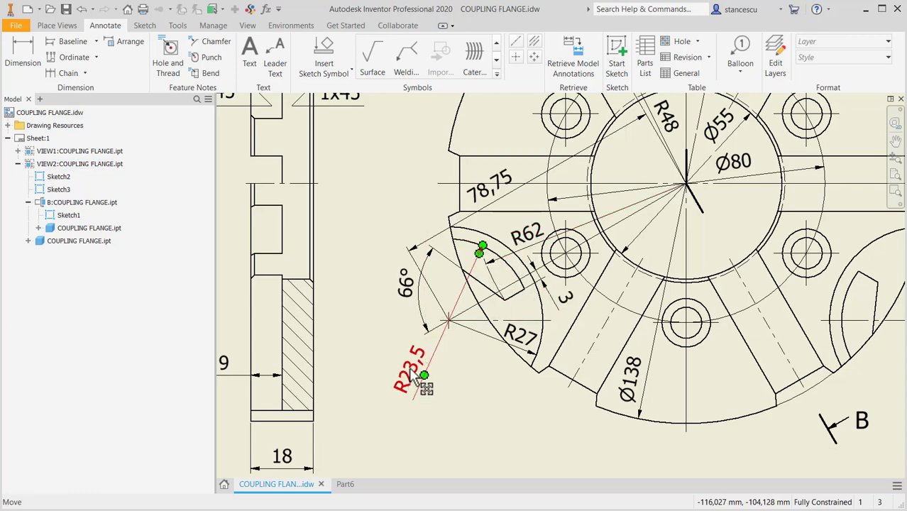
{"action": "left_click", "coordinate": [369, 469]}
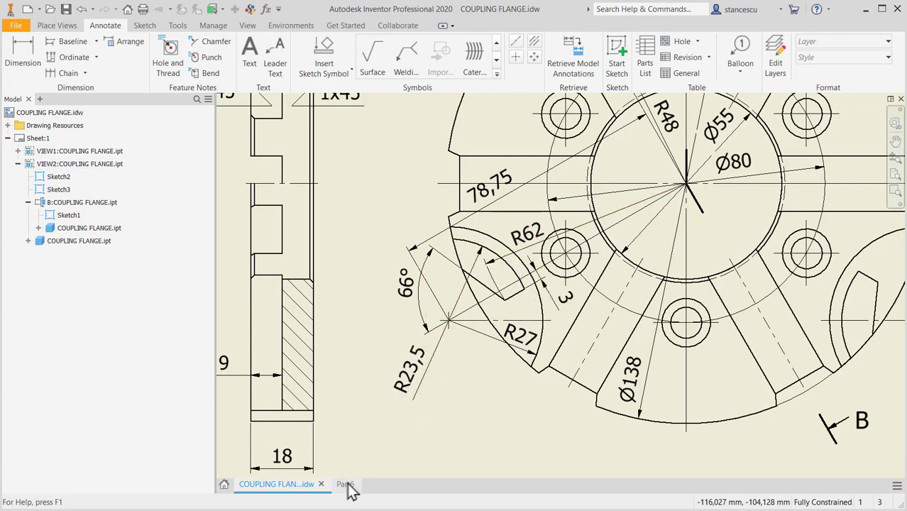
{"action": "left_click", "coordinate": [346, 484]}
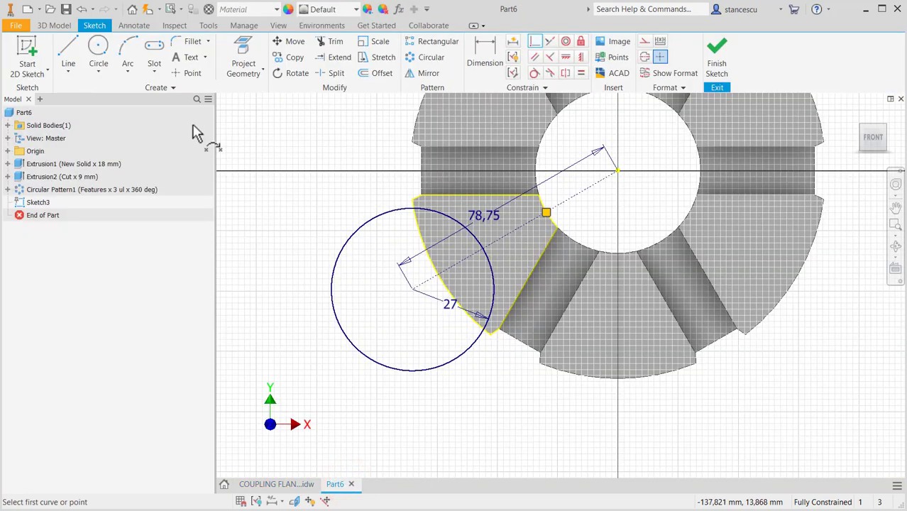
Step: Draw a concentric circle of radius 23.5 on the existing circle's centre
{"action": "left_click", "coordinate": [98, 47]}
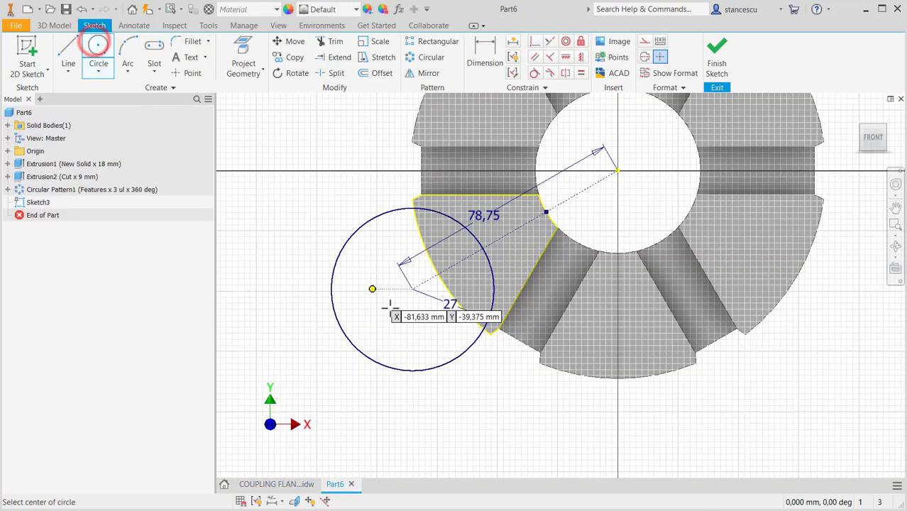
{"action": "left_click", "coordinate": [412, 289]}
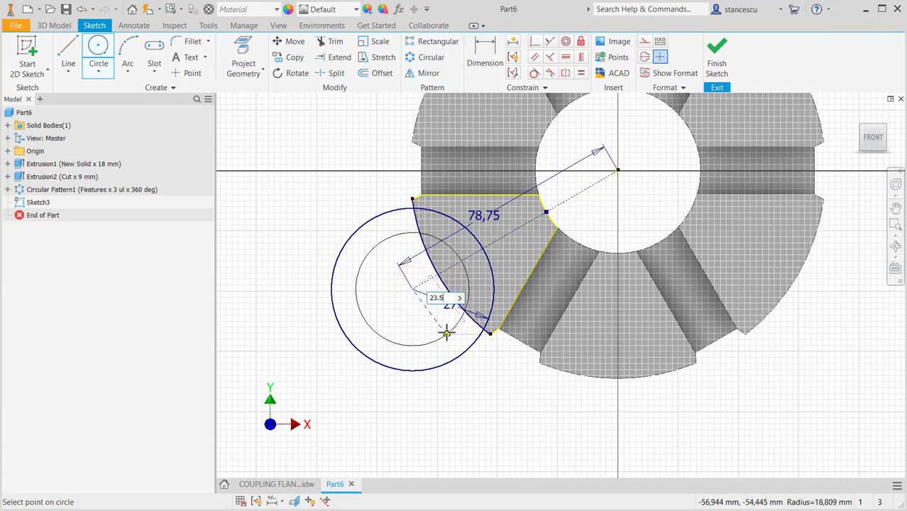
{"action": "type", "text": "23.5"}
{"action": "key", "text": "Return"}
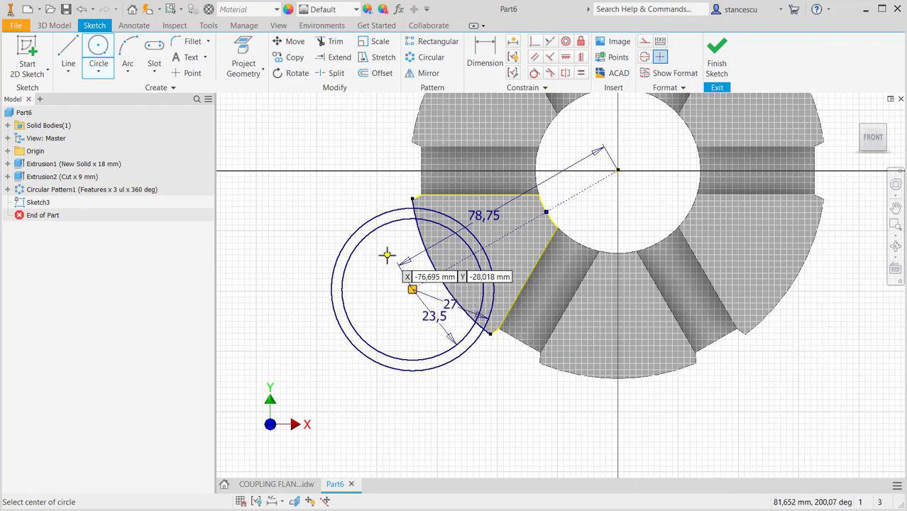
Step: Sketch a two-segment line from the outer circle to the sector's curved edge
{"action": "scroll", "coordinate": [387, 254], "scroll_direction": "up", "scroll_amount": 3}
{"action": "left_click", "coordinate": [68, 51]}
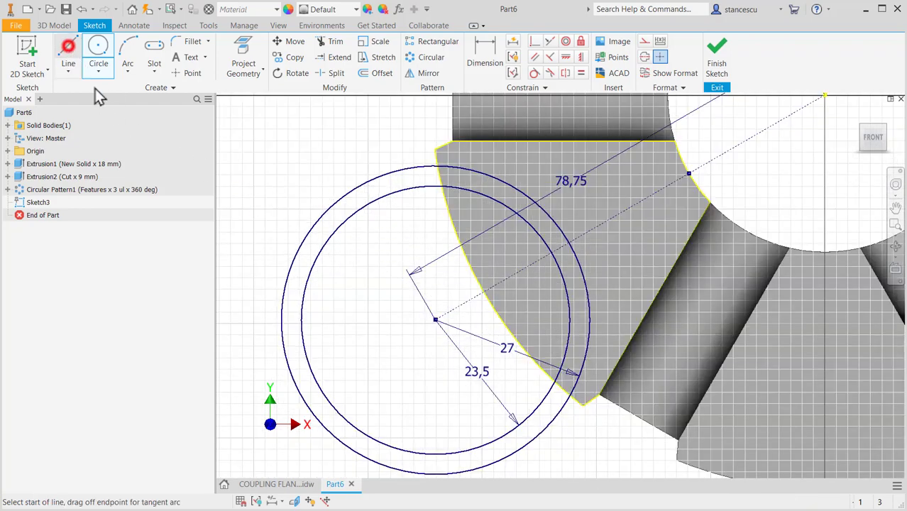
{"action": "left_click", "coordinate": [560, 267]}
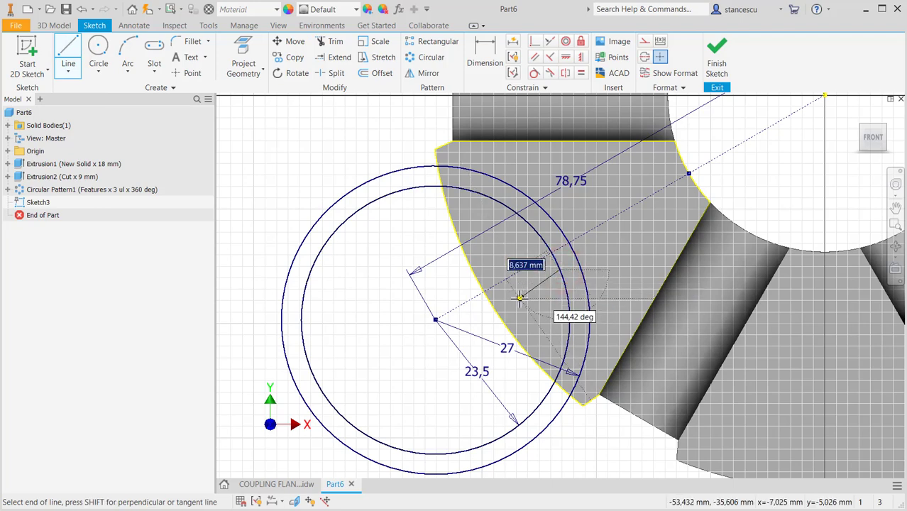
{"action": "left_click", "coordinate": [519, 298]}
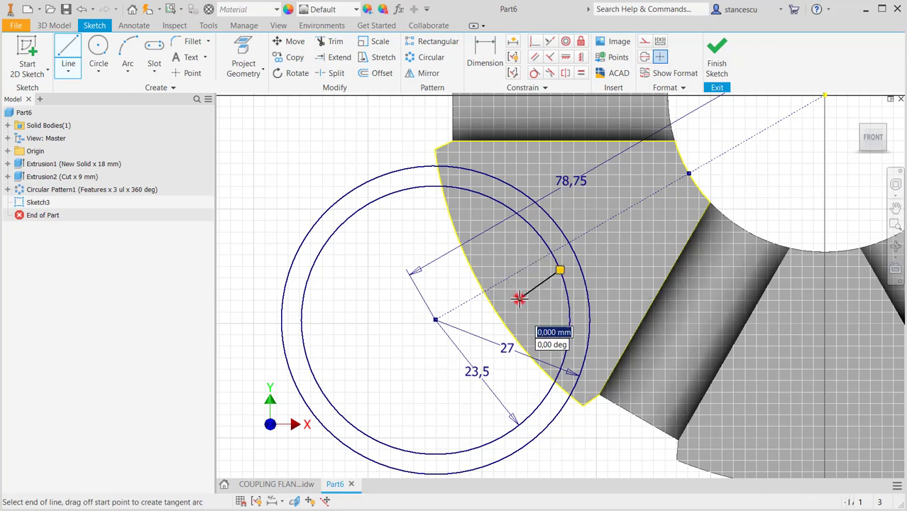
{"action": "double_click", "coordinate": [453, 225]}
{"action": "key", "text": "Escape"}
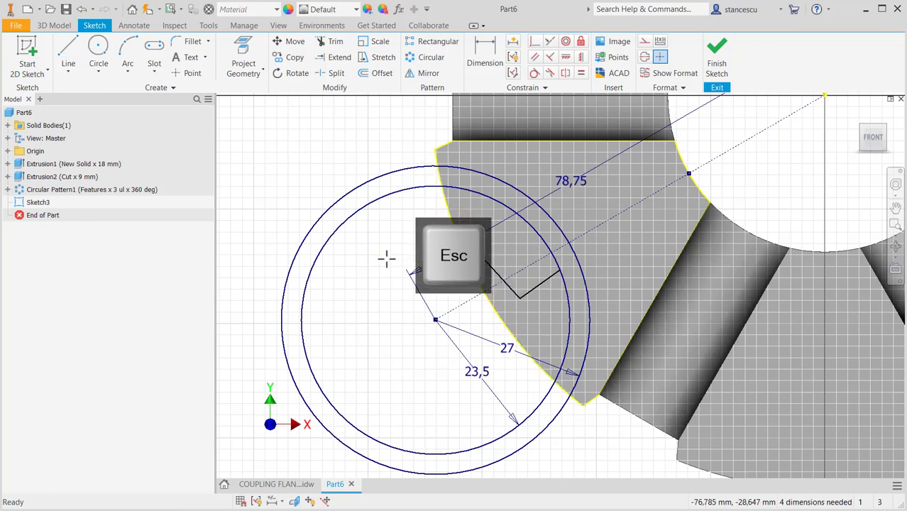
Step: Make the short line parallel to the construction line at a 3 mm offset
{"action": "left_click", "coordinate": [536, 56]}
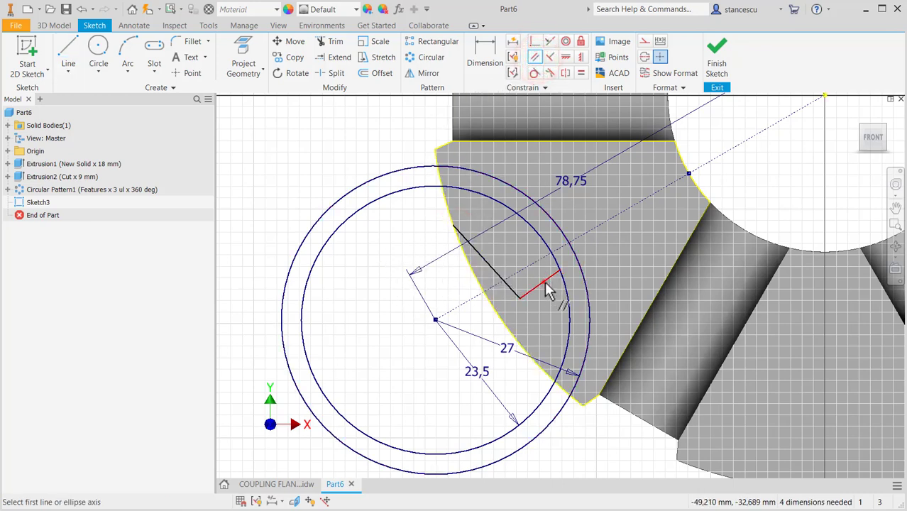
{"action": "left_click", "coordinate": [534, 261]}
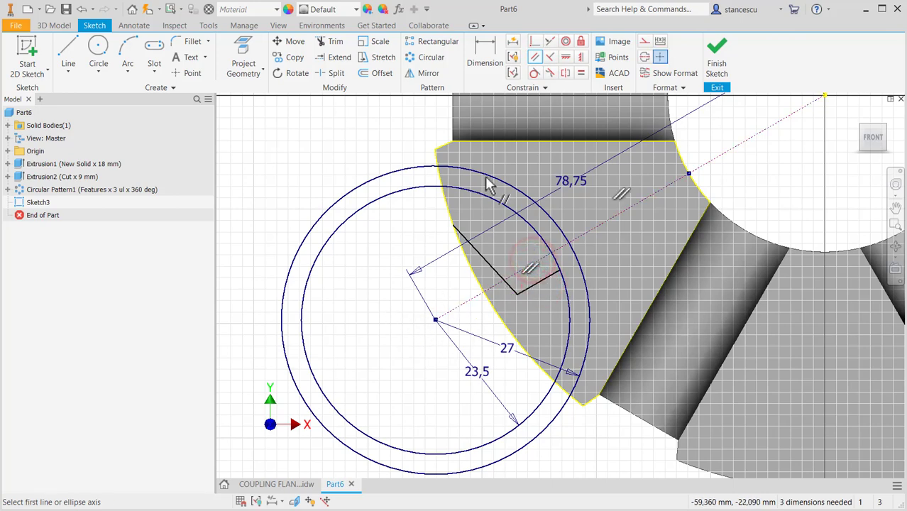
{"action": "left_click", "coordinate": [485, 51]}
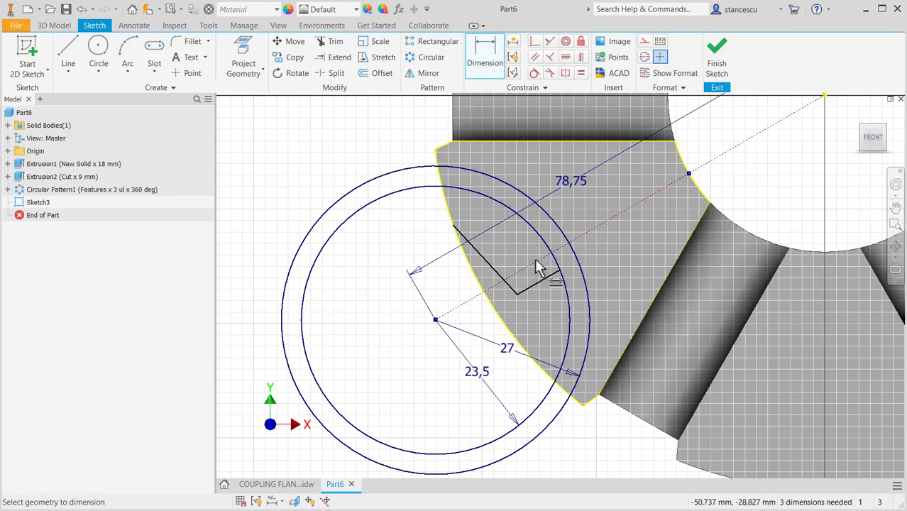
{"action": "left_click", "coordinate": [535, 260]}
{"action": "left_click", "coordinate": [544, 279]}
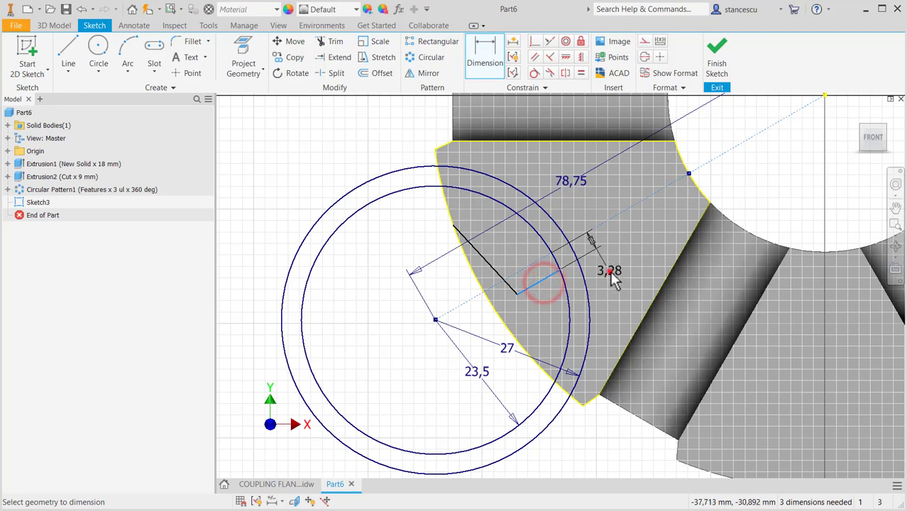
{"action": "left_click", "coordinate": [608, 273]}
{"action": "type", "text": "3"}
{"action": "key", "text": "Return"}
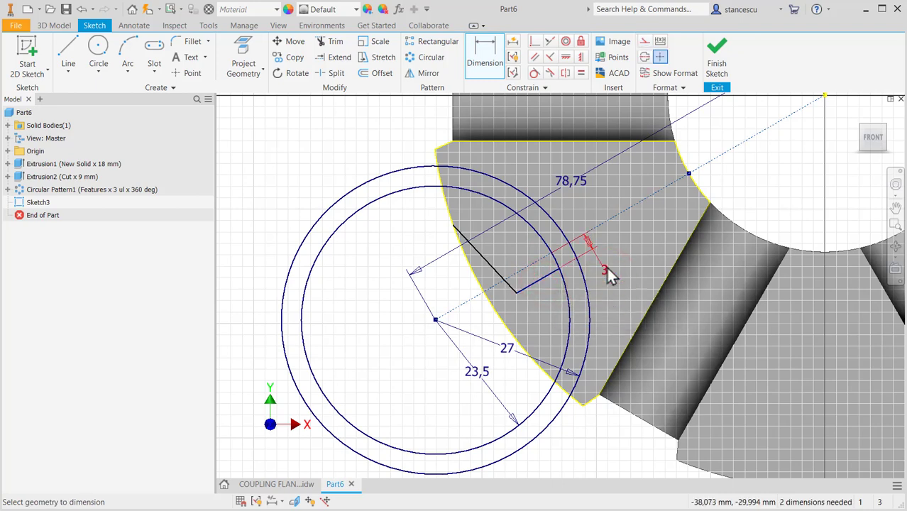
Step: Dimension the angled line at 66° to the construction line
{"action": "left_click", "coordinate": [481, 256]}
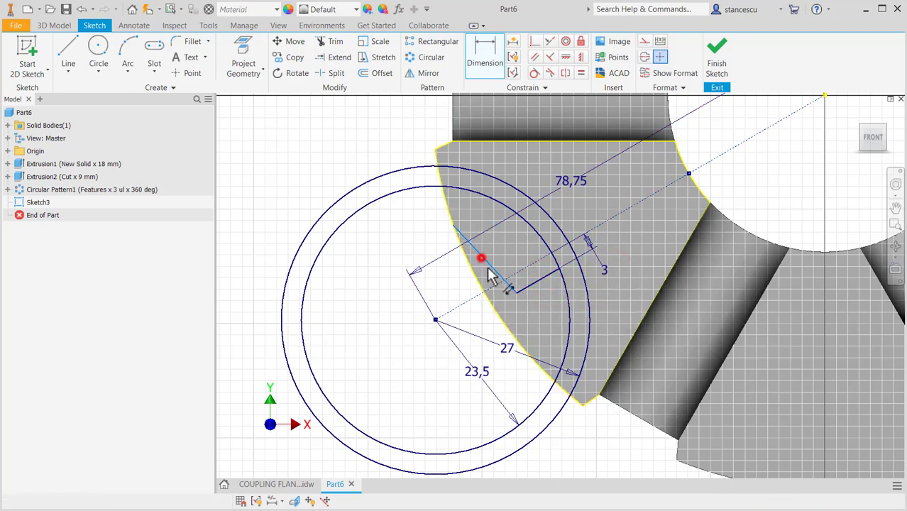
{"action": "left_click", "coordinate": [527, 268]}
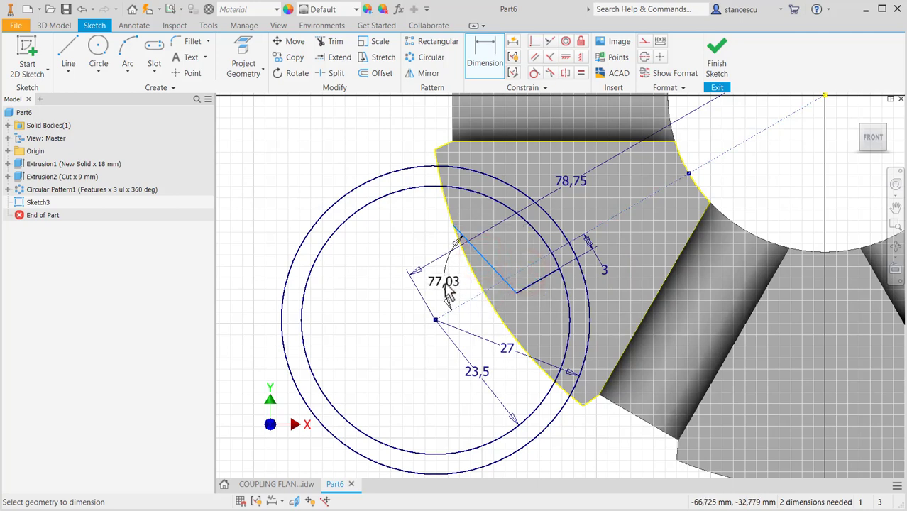
{"action": "left_click", "coordinate": [450, 291]}
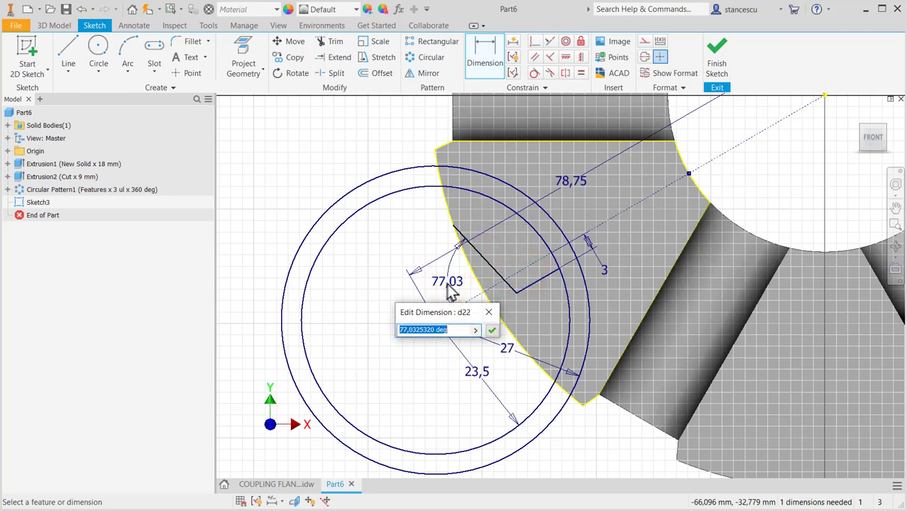
{"action": "key", "text": "Return"}
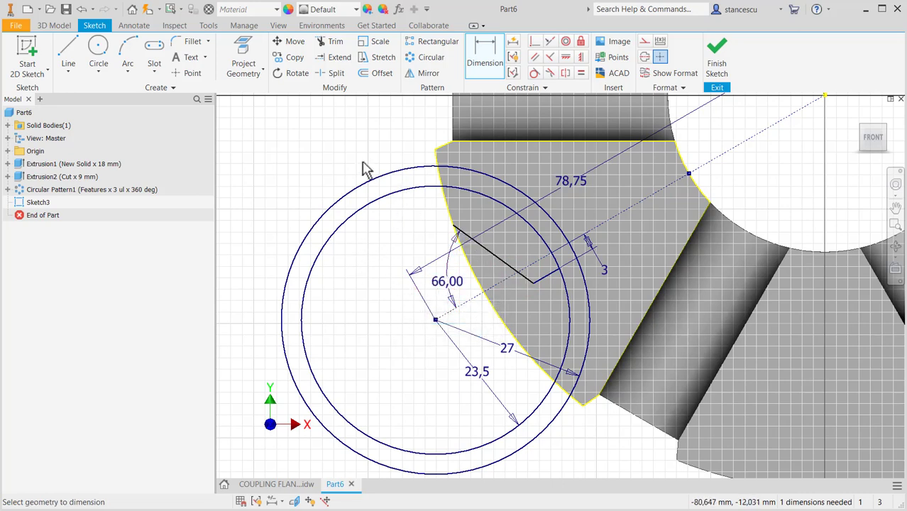
Step: Trim away the left portions and lower end of the outer and inner circles
{"action": "left_click", "coordinate": [329, 42]}
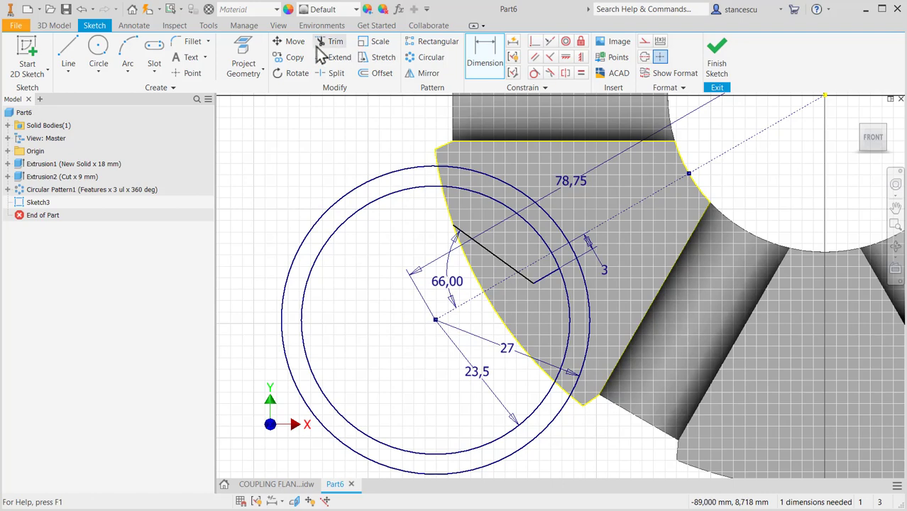
{"action": "left_click", "coordinate": [382, 179]}
{"action": "left_click", "coordinate": [387, 193]}
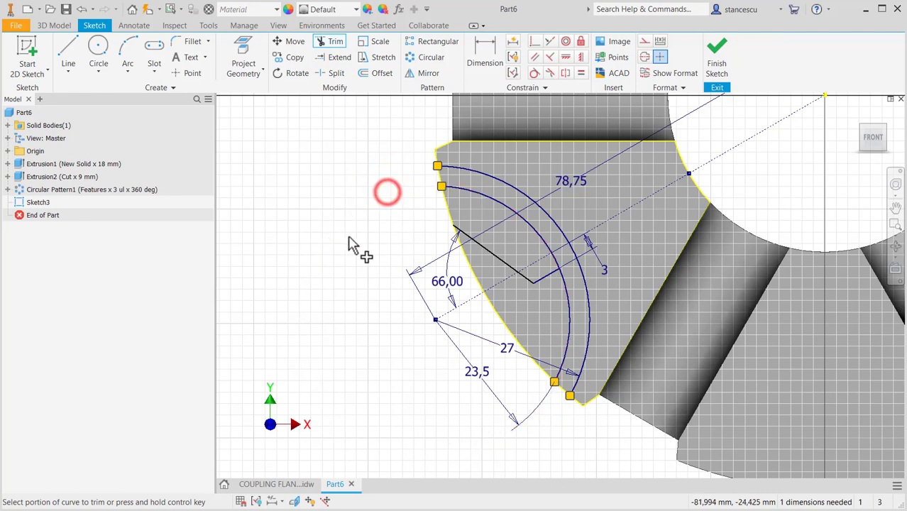
{"action": "left_click", "coordinate": [568, 348]}
{"action": "left_click", "coordinate": [364, 223]}
Step: Draw two three-point arcs along the flange's curved outer edge to close the profile
{"action": "left_click", "coordinate": [120, 47]}
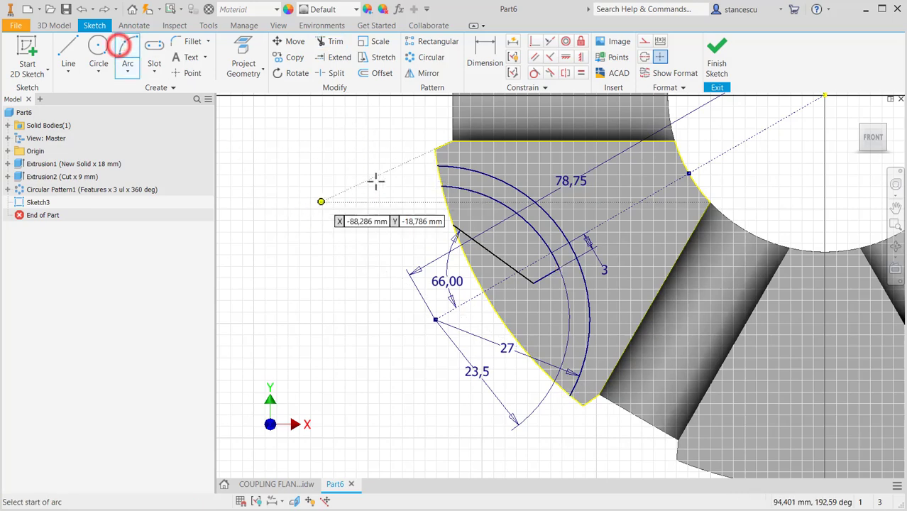
{"action": "scroll", "coordinate": [389, 178], "scroll_direction": "up", "scroll_amount": 3}
{"action": "left_click", "coordinate": [474, 154]}
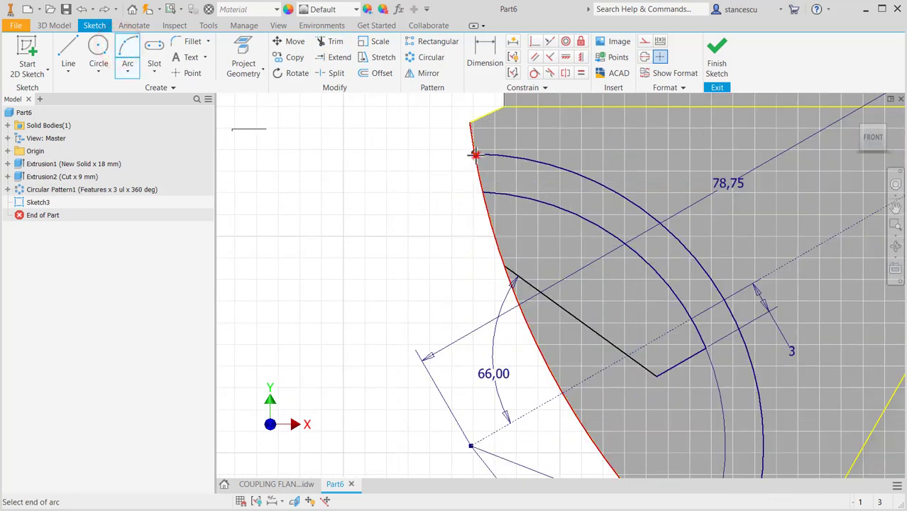
{"action": "left_click", "coordinate": [483, 191]}
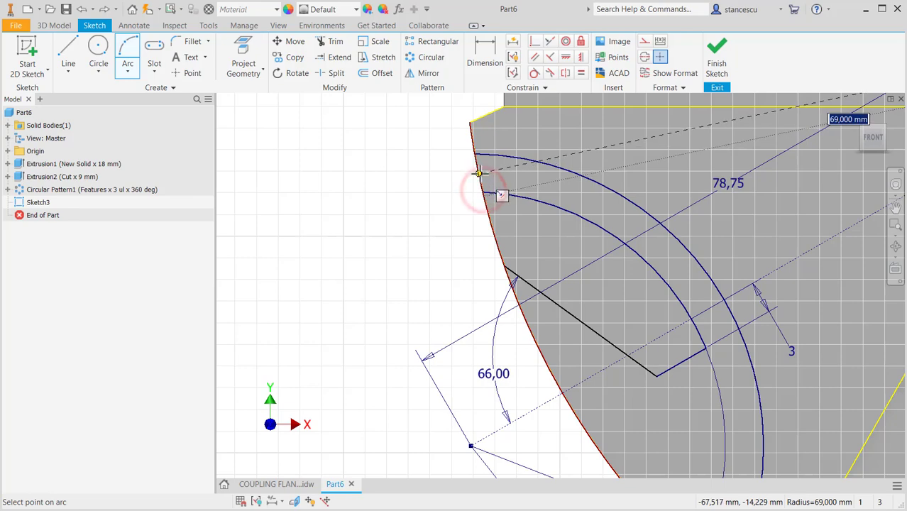
{"action": "left_click", "coordinate": [480, 174]}
{"action": "scroll", "coordinate": [431, 229], "scroll_direction": "down", "scroll_amount": 2}
{"action": "middle_click_drag", "start_coordinate": [411, 262], "coordinate": [400, 189]}
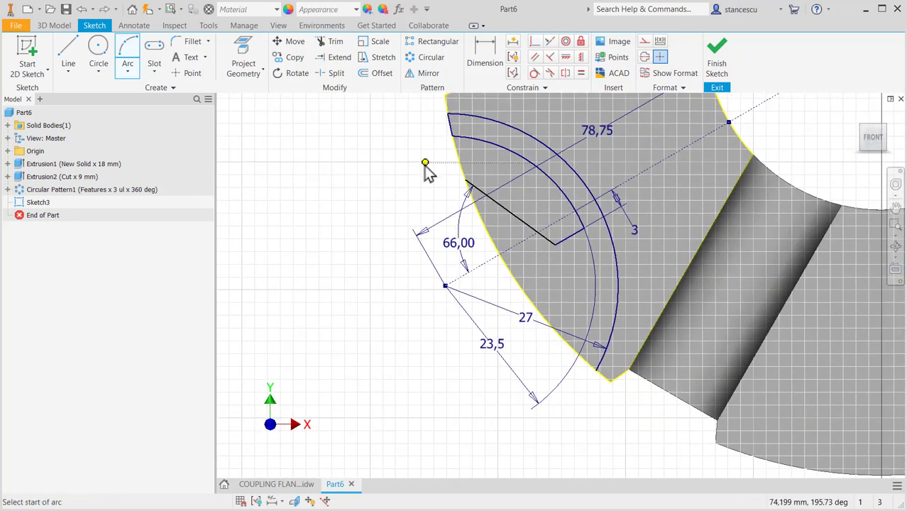
{"action": "left_click", "coordinate": [467, 182]}
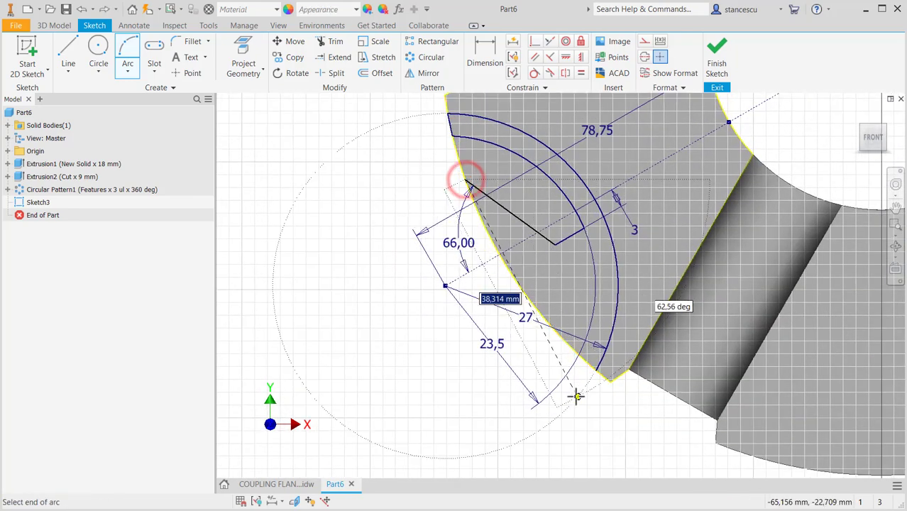
{"action": "left_click", "coordinate": [594, 370]}
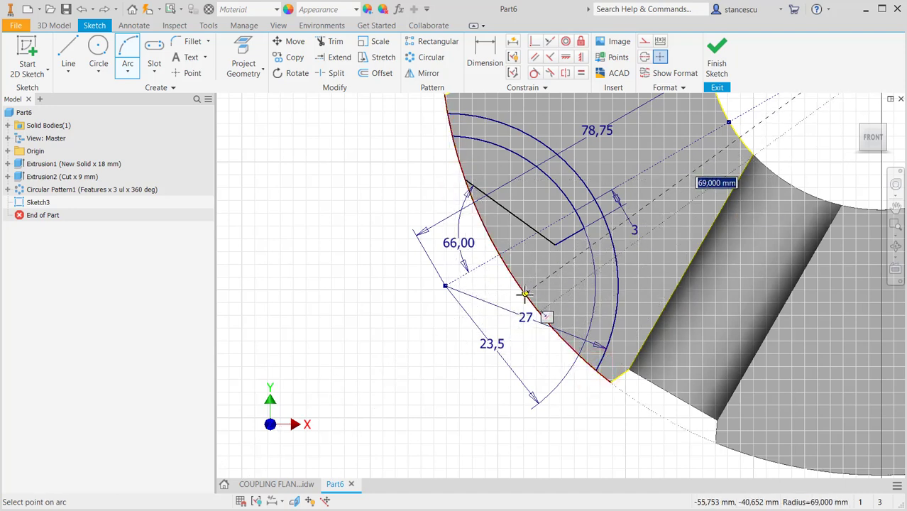
{"action": "left_click", "coordinate": [524, 294]}
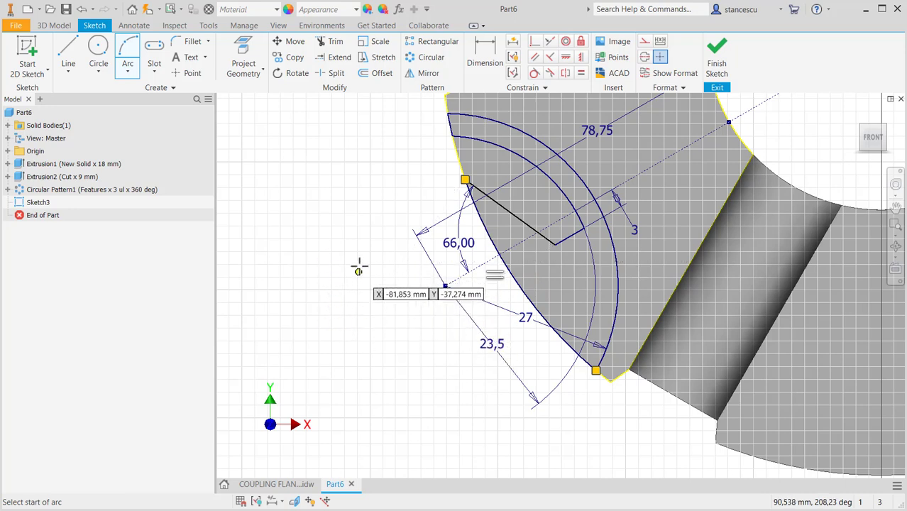
Step: Dimension the black line's endpoint 62 mm from the flange centre and finish Sketch3
{"action": "left_click", "coordinate": [481, 56]}
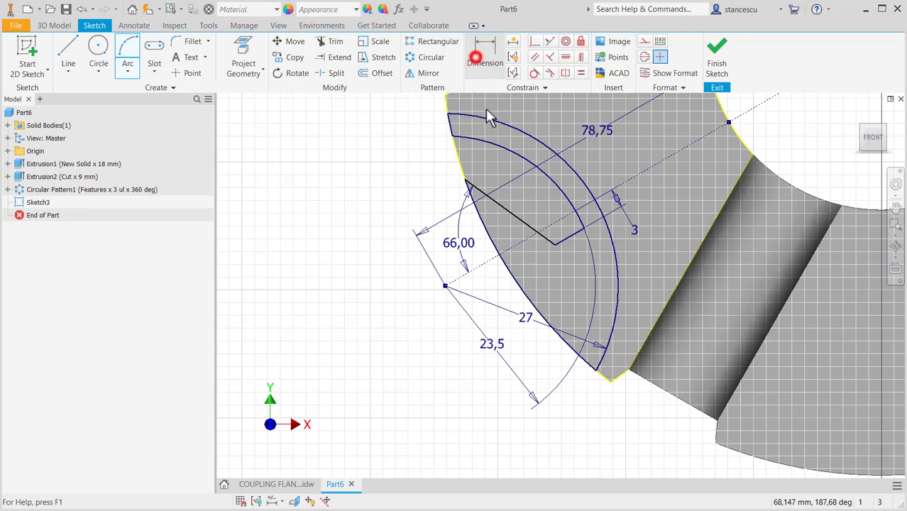
{"action": "left_click", "coordinate": [556, 244]}
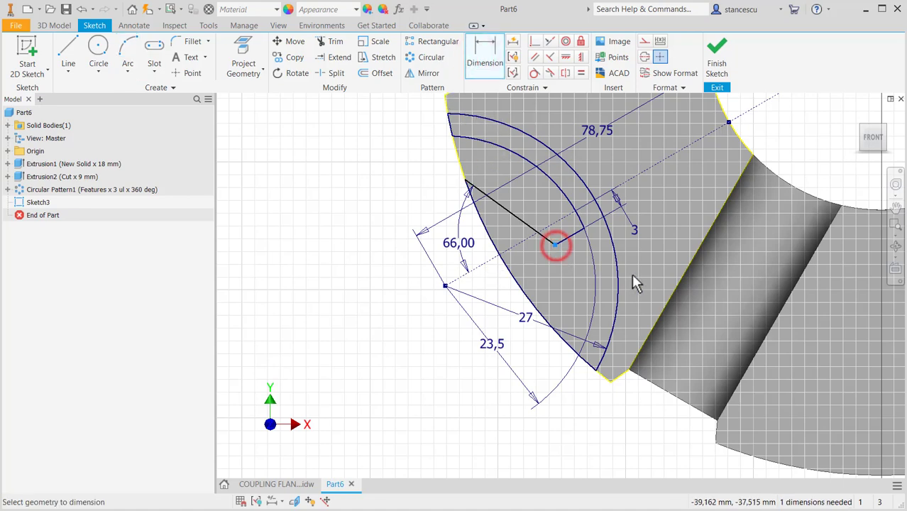
{"action": "middle_click_drag", "start_coordinate": [631, 273], "coordinate": [438, 393]}
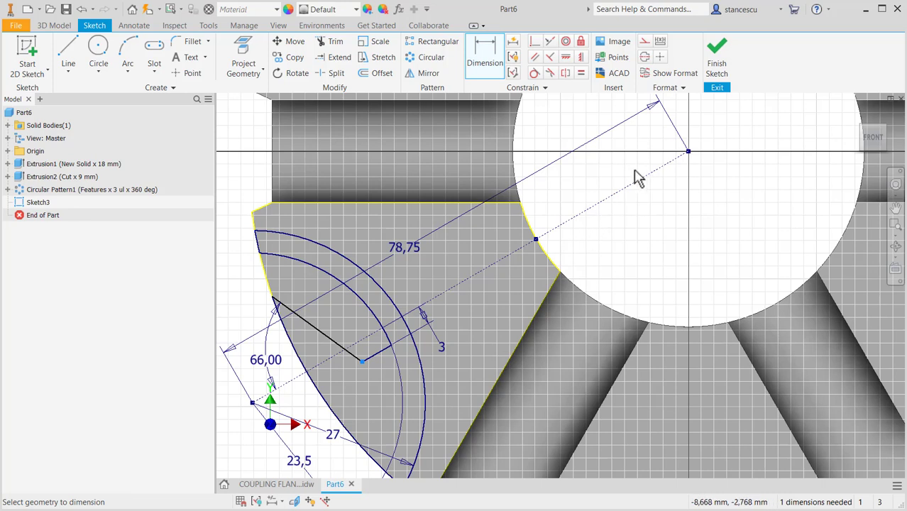
{"action": "left_click", "coordinate": [688, 151]}
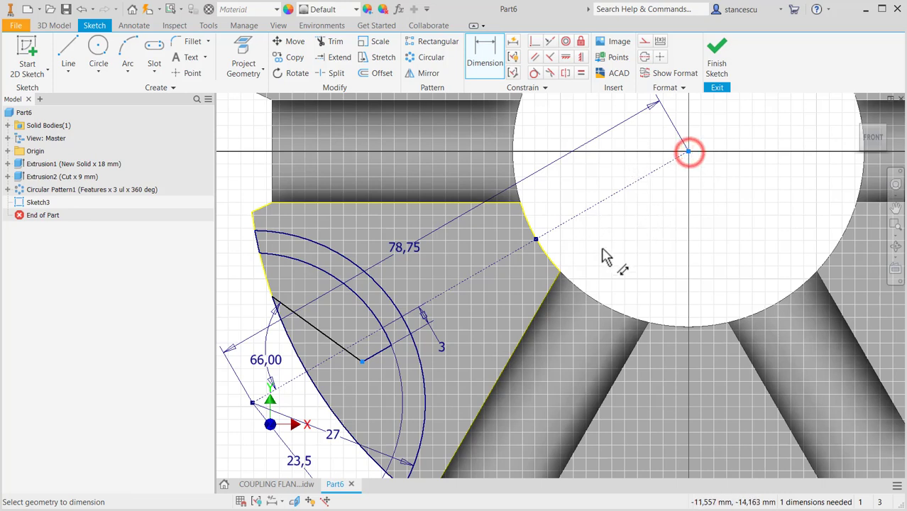
{"action": "left_click", "coordinate": [561, 249]}
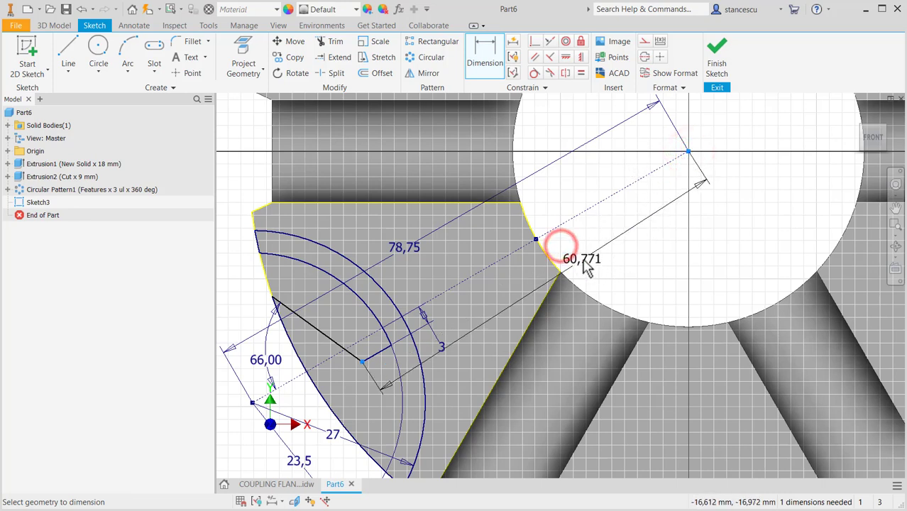
{"action": "left_click", "coordinate": [582, 259]}
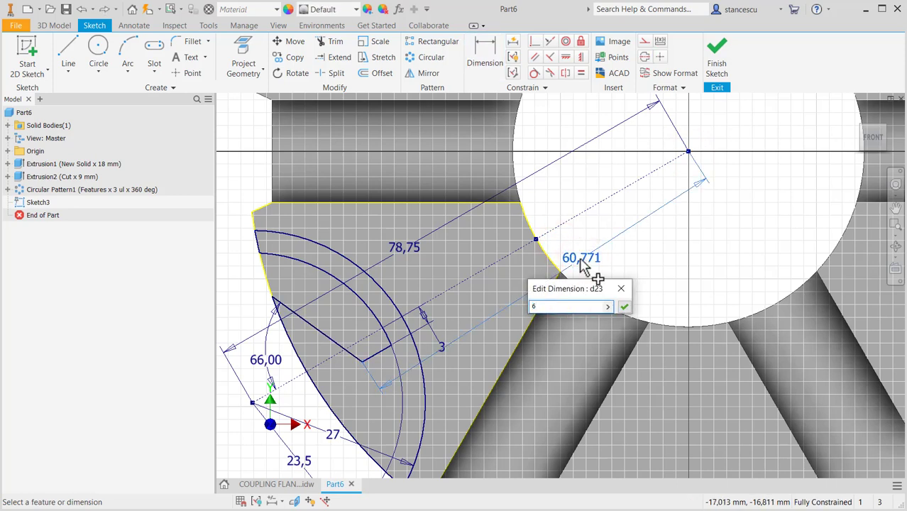
{"action": "key", "text": "Return"}
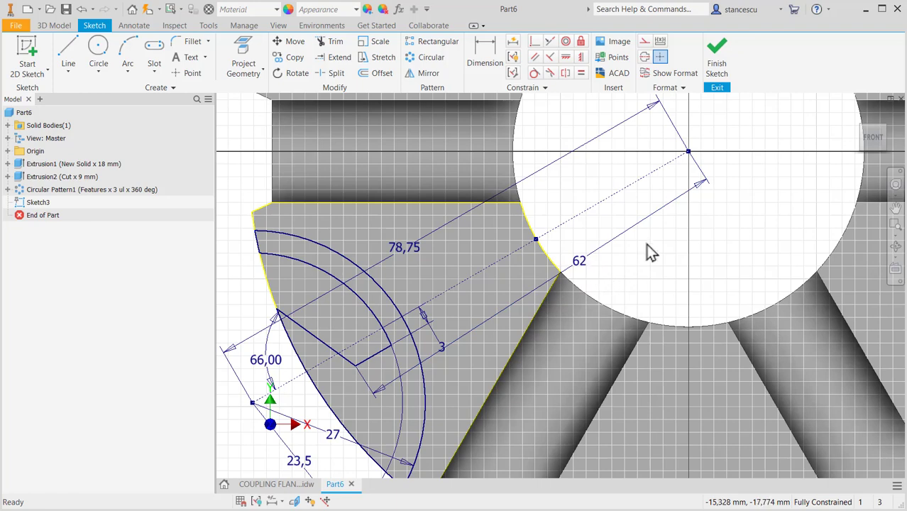
{"action": "left_click", "coordinate": [723, 59]}
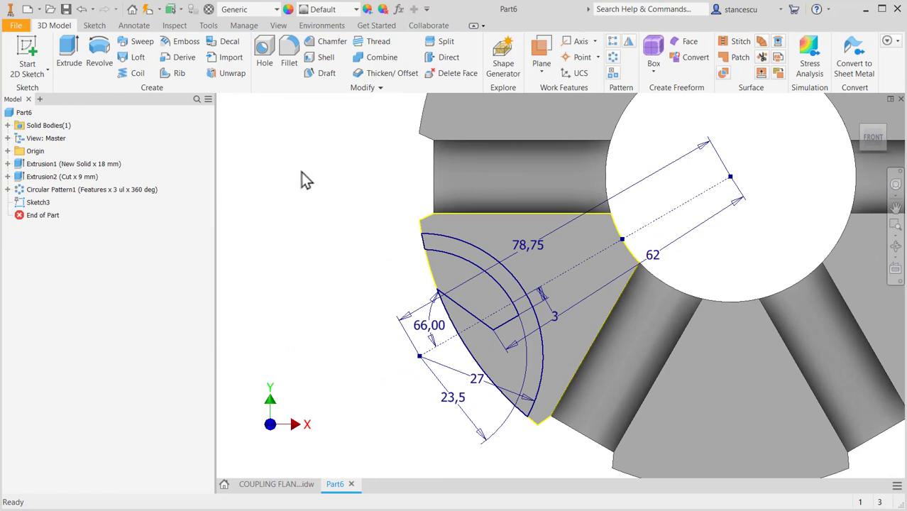
Step: Set up an extrusion of Sketch3's pad profile as a 10 mm cut into the flange
{"action": "left_click", "coordinate": [78, 50]}
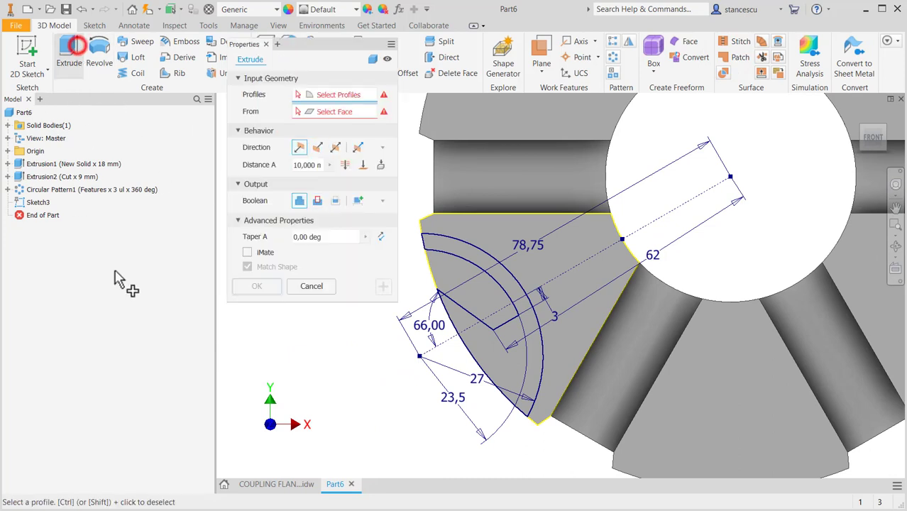
{"action": "left_click", "coordinate": [482, 363]}
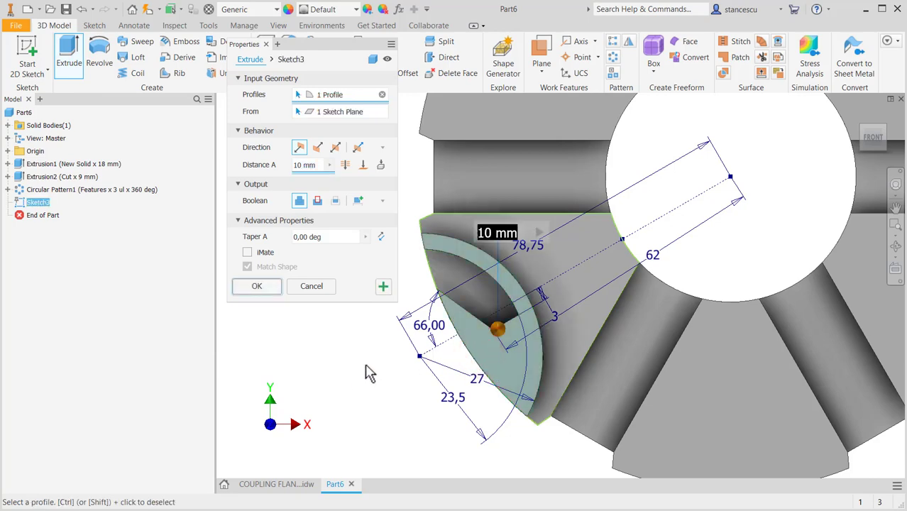
{"action": "middle_click_drag", "start_coordinate": [369, 374], "coordinate": [301, 366], "text": "shift"}
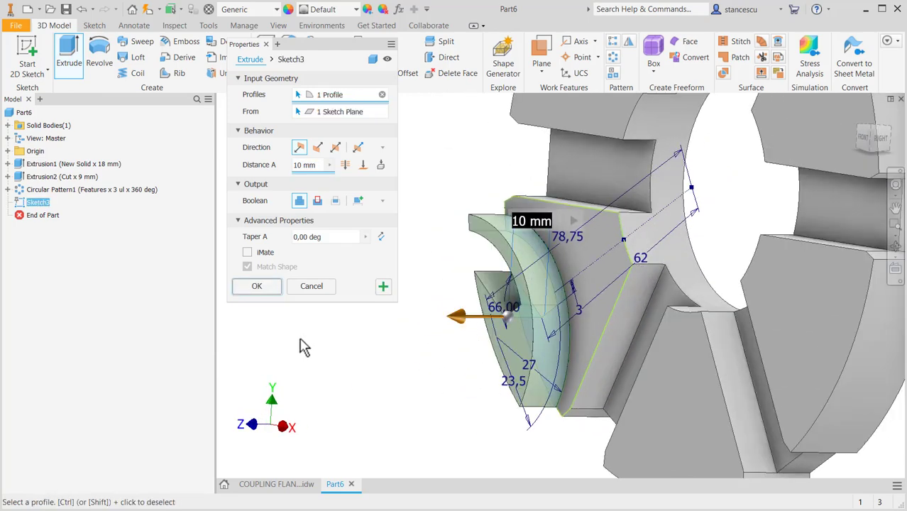
{"action": "left_click", "coordinate": [317, 201]}
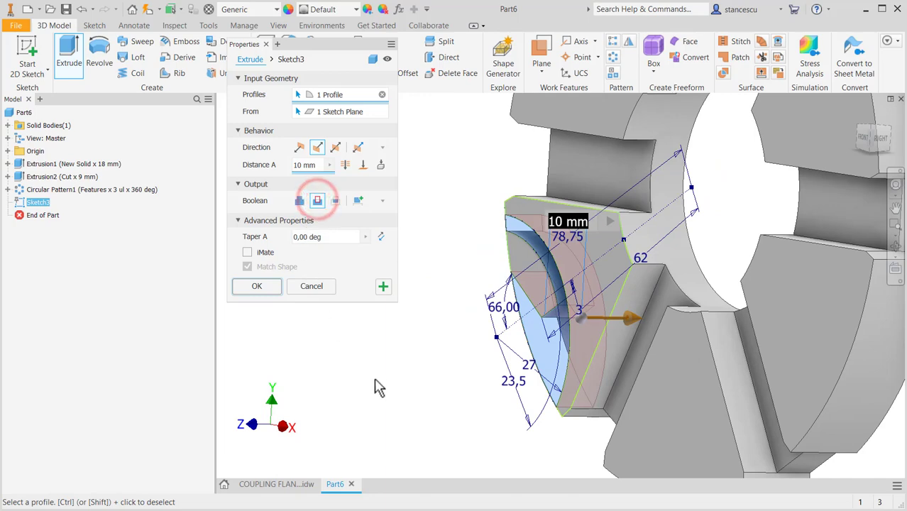
{"action": "left_click", "coordinate": [284, 488]}
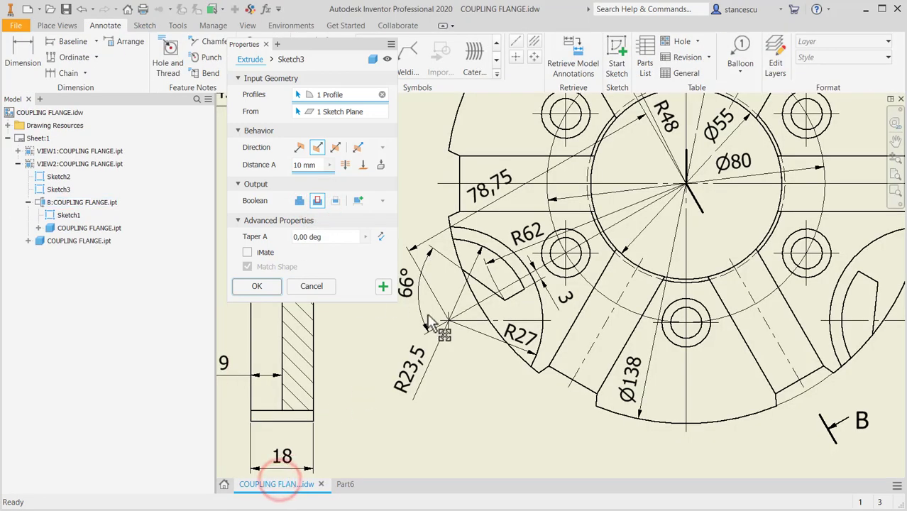
{"action": "middle_click_drag", "start_coordinate": [511, 387], "coordinate": [668, 381]}
{"action": "scroll", "coordinate": [613, 363], "scroll_direction": "down", "scroll_amount": 2}
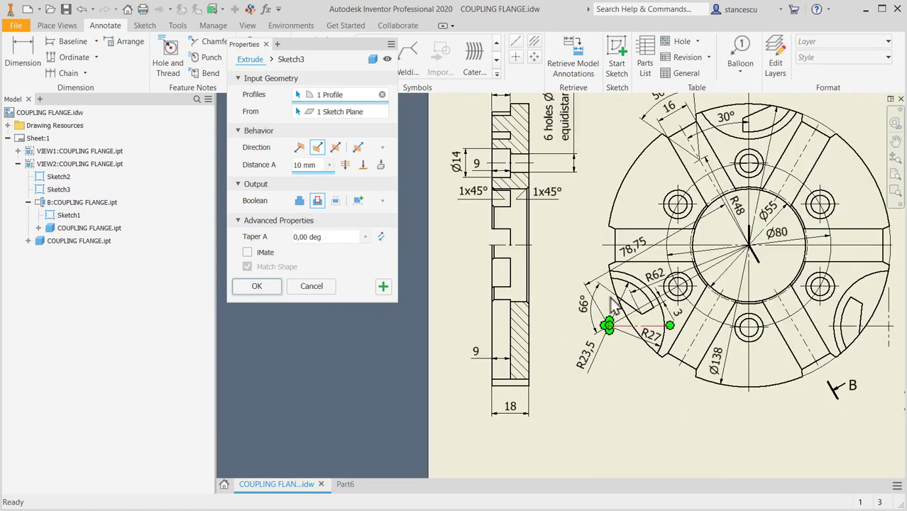
{"action": "mouse_move", "coordinate": [529, 232]}
{"action": "middle_mouse_down"}
{"action": "mouse_move", "coordinate": [600, 303]}
{"action": "mouse_move", "coordinate": [634, 373]}
{"action": "middle_mouse_up"}
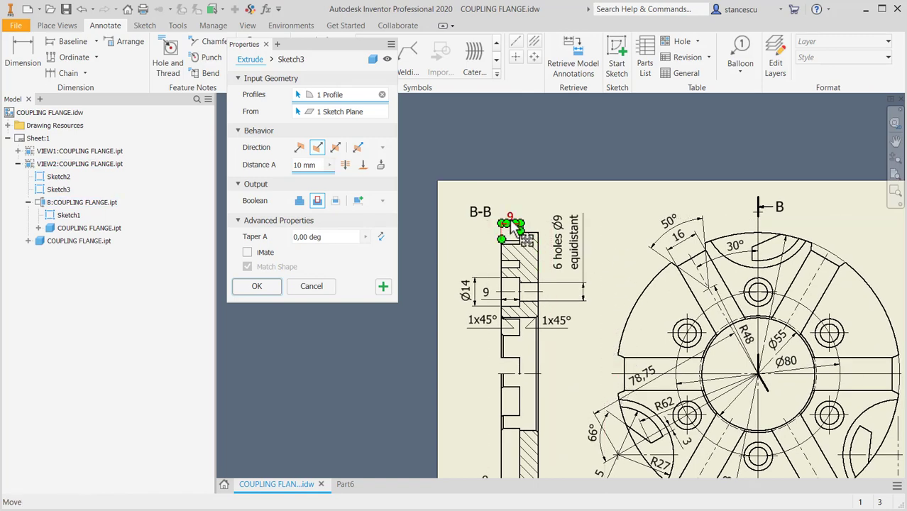
{"action": "scroll", "coordinate": [758, 229], "scroll_direction": "up", "scroll_amount": 2}
{"action": "scroll", "coordinate": [741, 262], "scroll_direction": "up", "scroll_amount": 1}
{"action": "scroll", "coordinate": [738, 273], "scroll_direction": "down", "scroll_amount": 3}
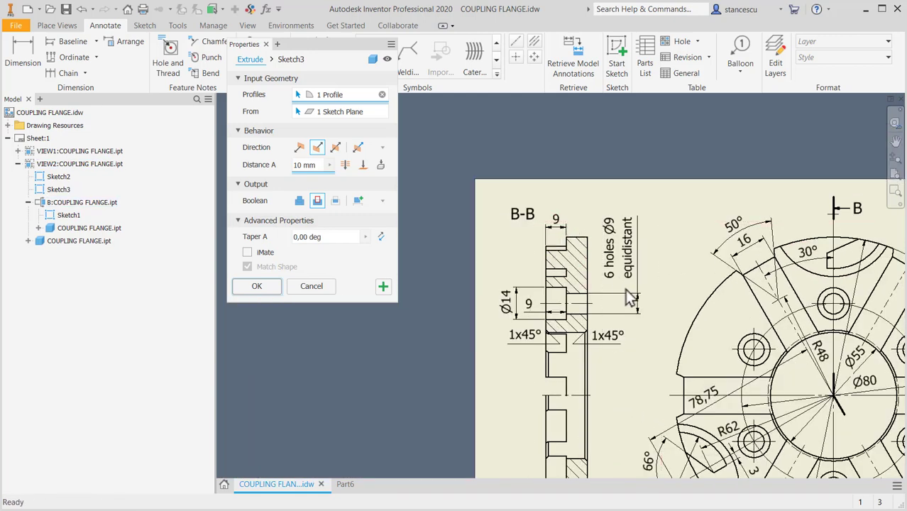
{"action": "middle_click_drag", "start_coordinate": [607, 505], "coordinate": [628, 350]}
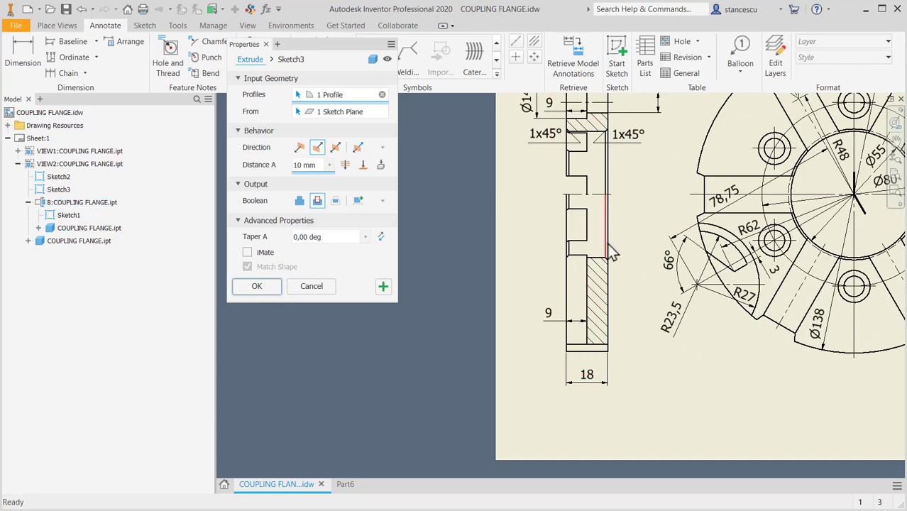
{"action": "middle_click_drag", "start_coordinate": [639, 208], "coordinate": [658, 346]}
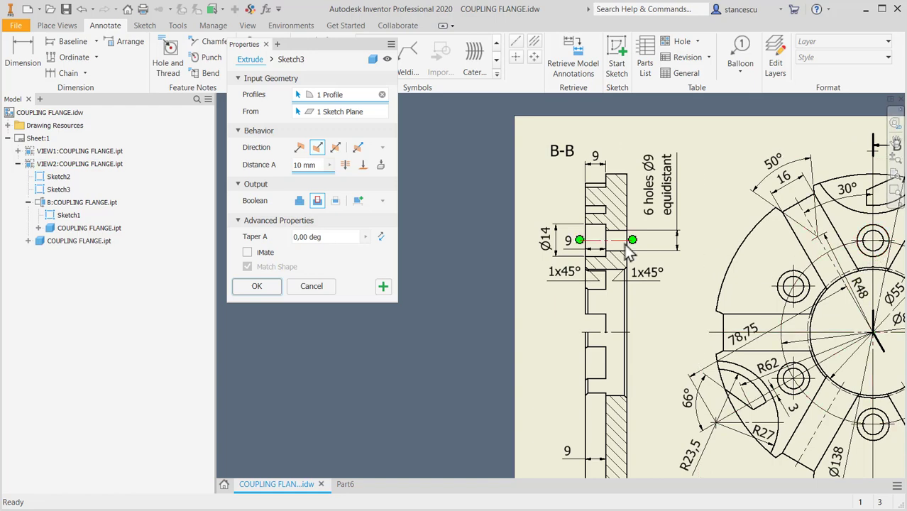
{"action": "mouse_move", "coordinate": [699, 350]}
{"action": "middle_mouse_down"}
{"action": "mouse_move", "coordinate": [677, 303]}
{"action": "mouse_move", "coordinate": [580, 339]}
{"action": "mouse_move", "coordinate": [622, 367]}
{"action": "middle_mouse_up"}
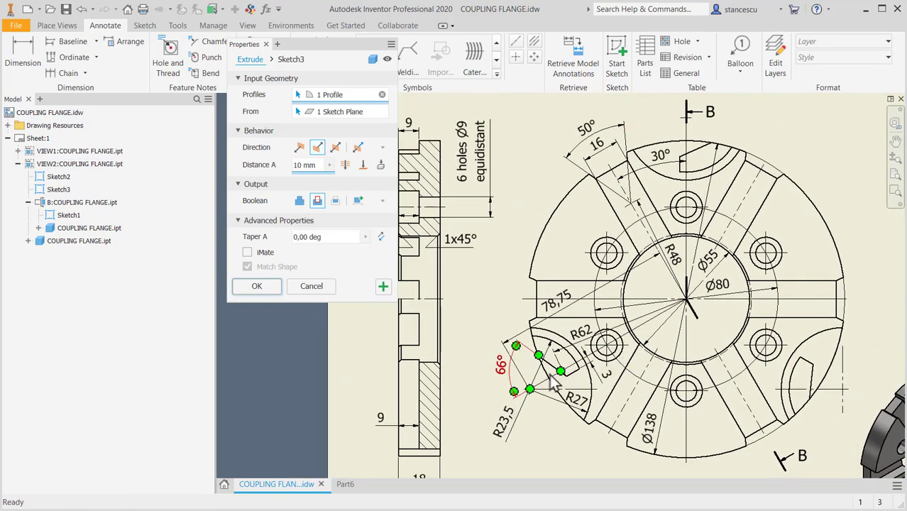
{"action": "left_click", "coordinate": [345, 484]}
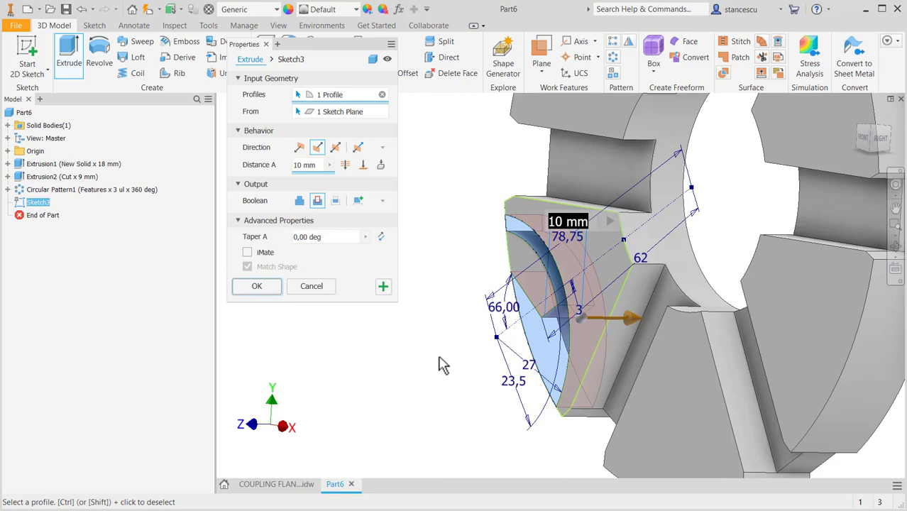
Step: Apply the cut at 9 mm depth to create Extrusion3 and view the whole part
{"action": "type", "text": "9"}
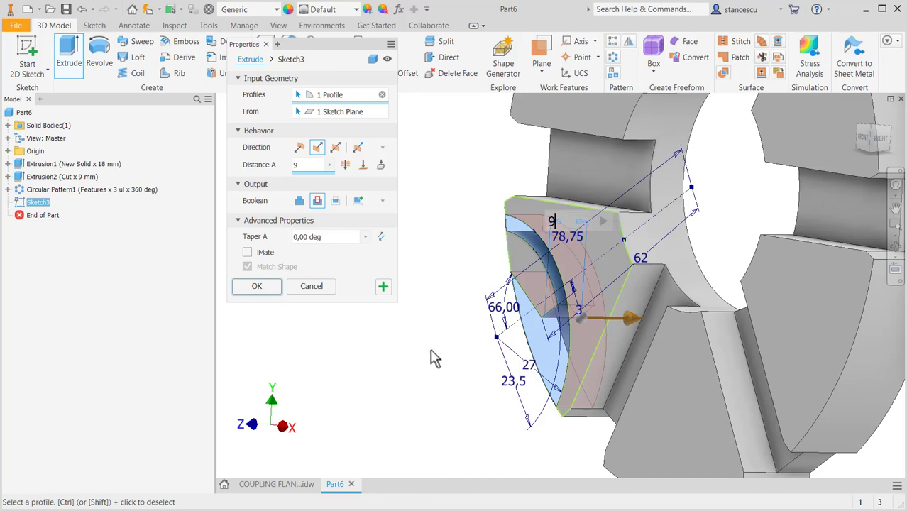
{"action": "left_click", "coordinate": [256, 288]}
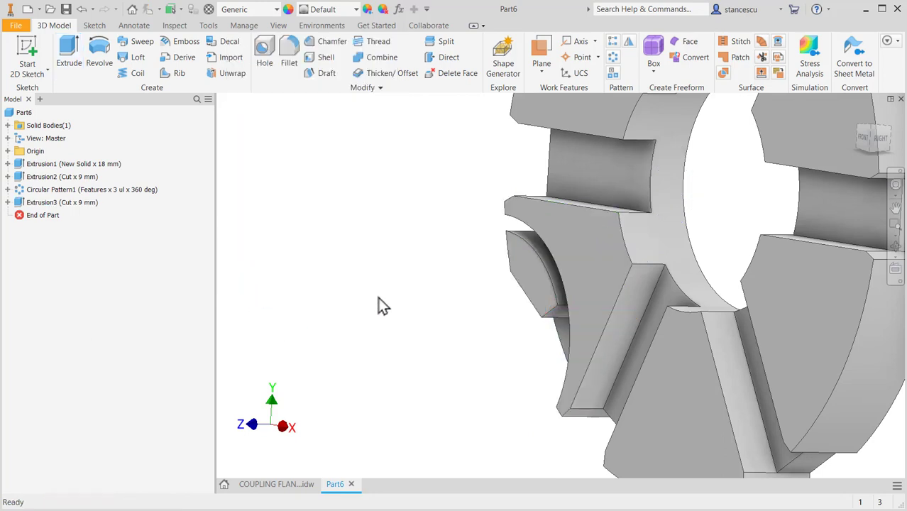
{"action": "key", "text": "F6"}
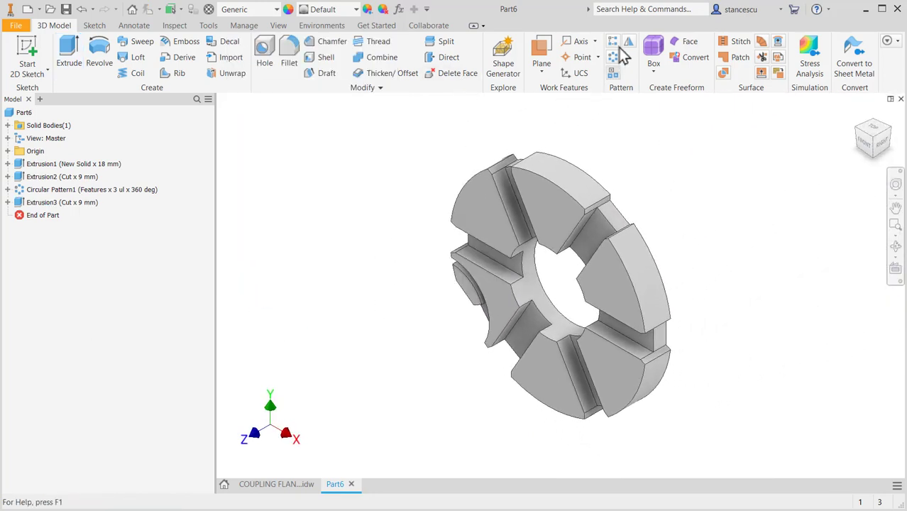
Step: Begin a circular pattern, then cancel it after Extrusion1 was wrongly included
{"action": "left_click", "coordinate": [613, 58]}
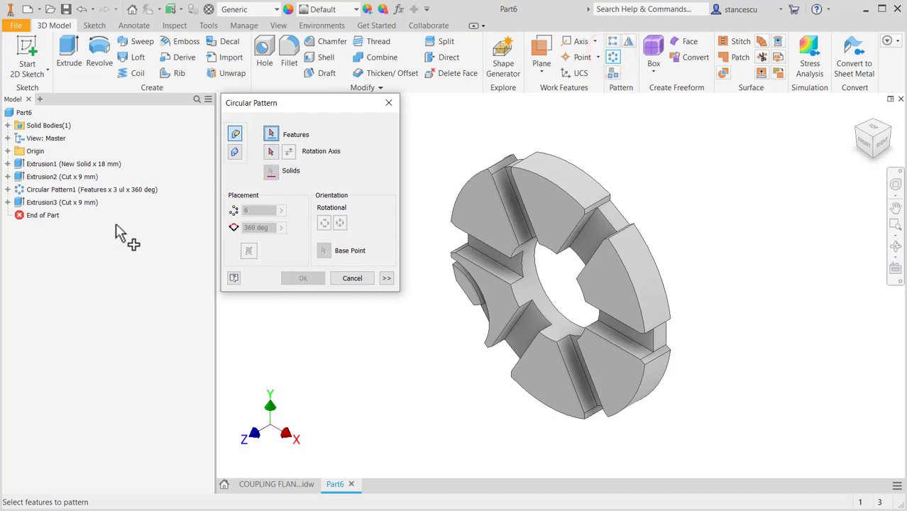
{"action": "left_click", "coordinate": [60, 203]}
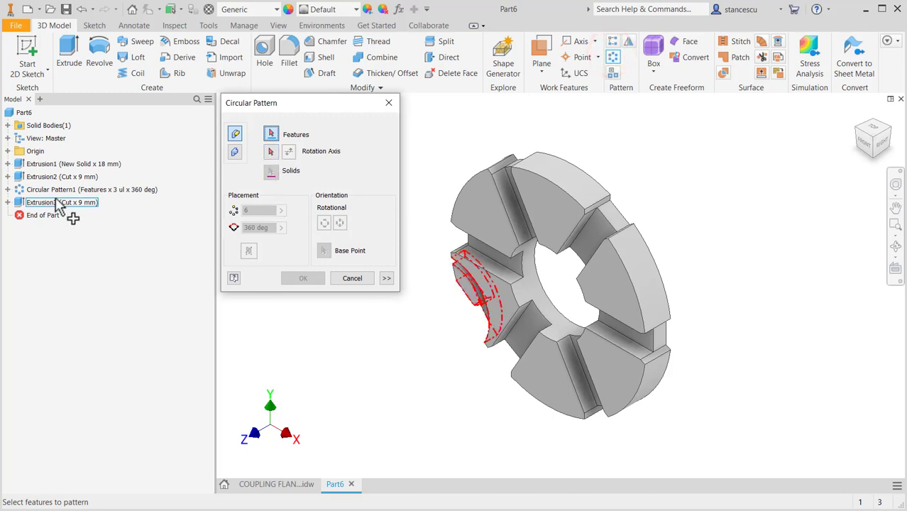
{"action": "left_click", "coordinate": [480, 276]}
{"action": "left_click", "coordinate": [527, 285]}
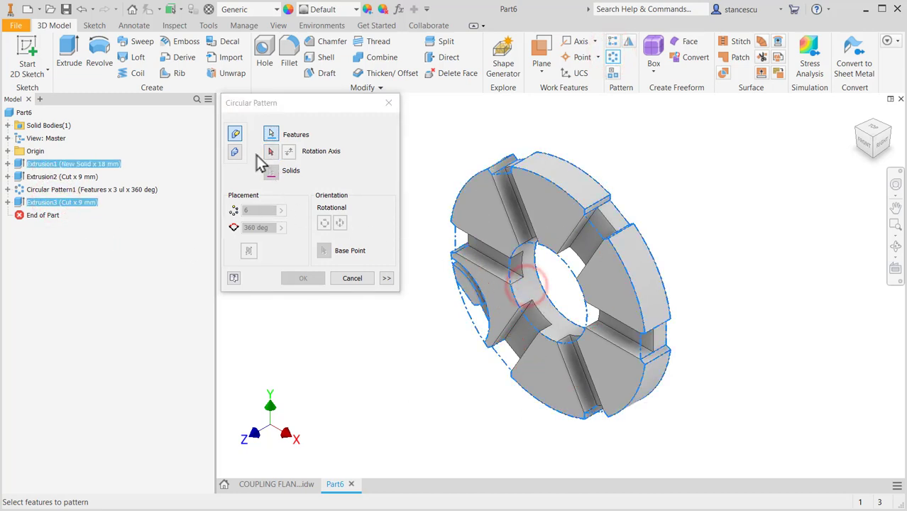
{"action": "left_click", "coordinate": [270, 151]}
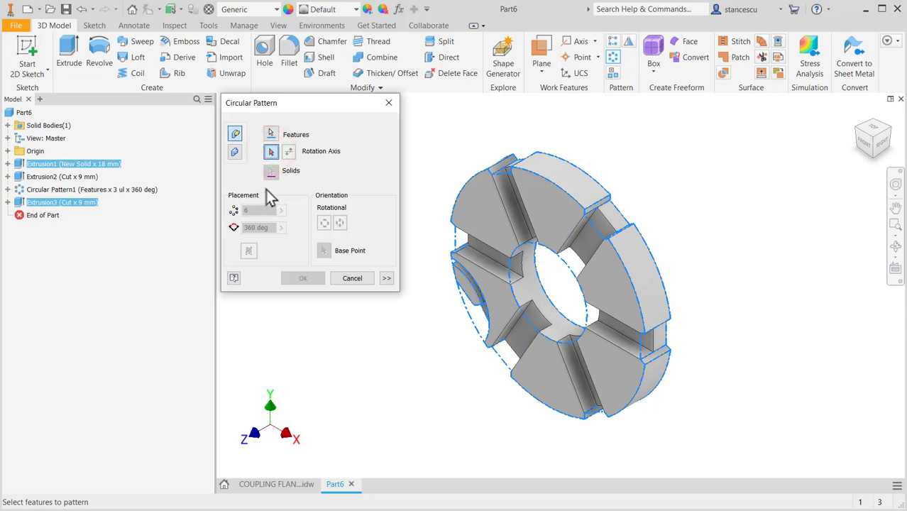
{"action": "left_click", "coordinate": [145, 262]}
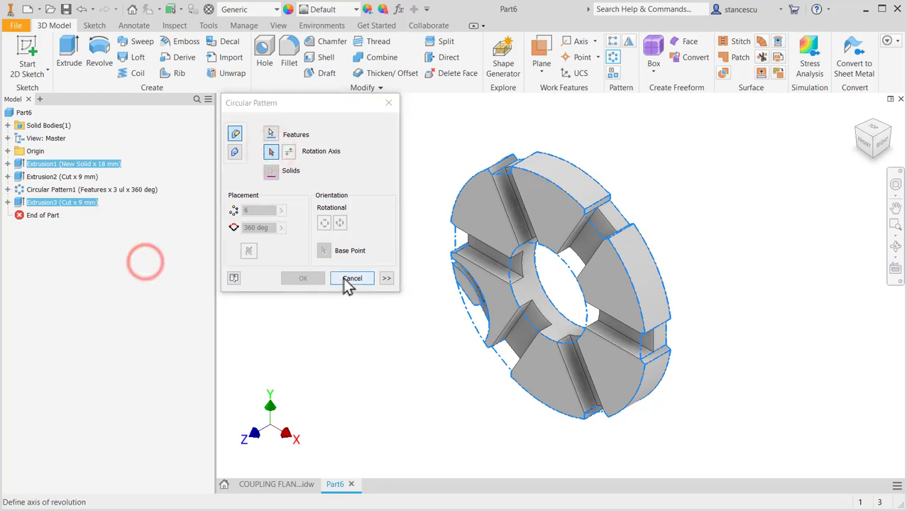
{"action": "left_click", "coordinate": [345, 277]}
{"action": "left_click", "coordinate": [334, 194]}
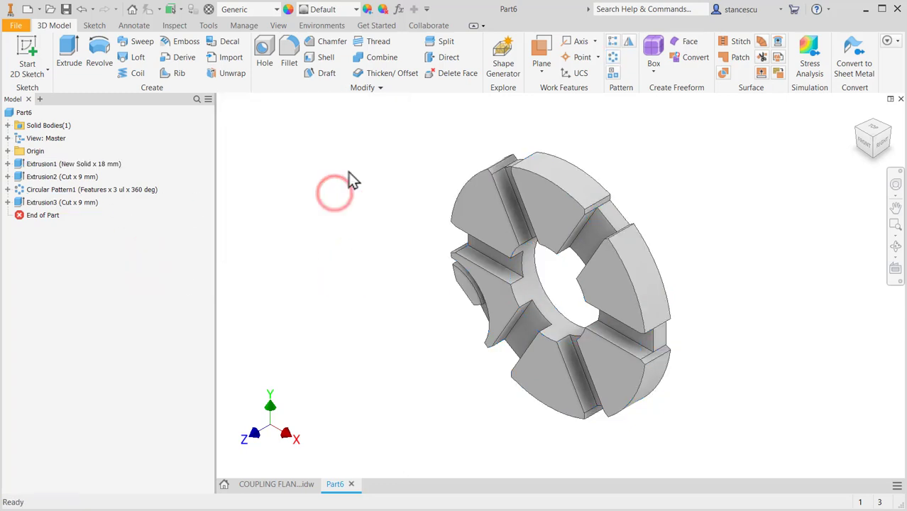
Step: Pattern Extrusion3 three times over 360° around the central bore axis
{"action": "left_click", "coordinate": [612, 60]}
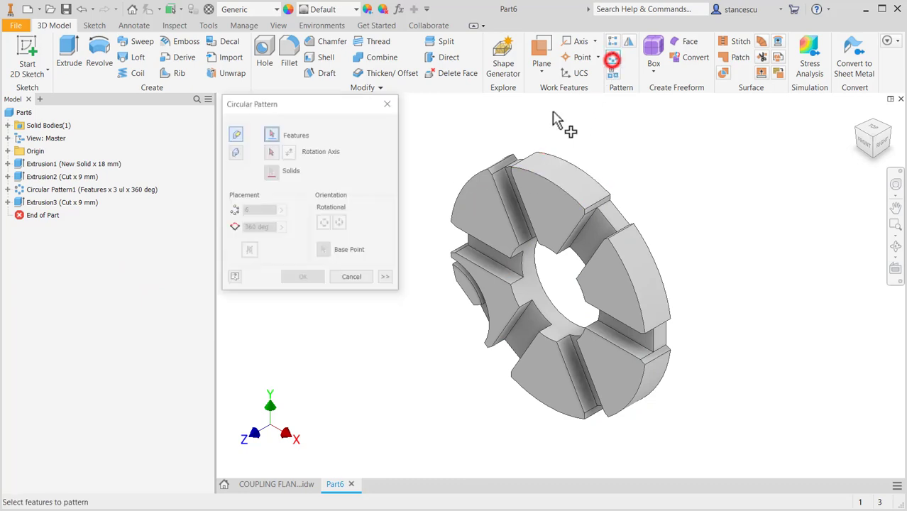
{"action": "left_click", "coordinate": [48, 203]}
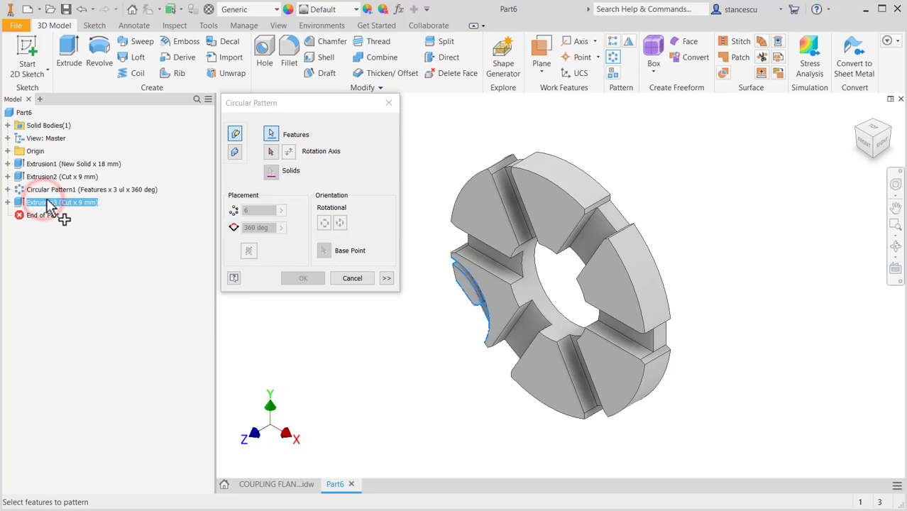
{"action": "left_click", "coordinate": [270, 152]}
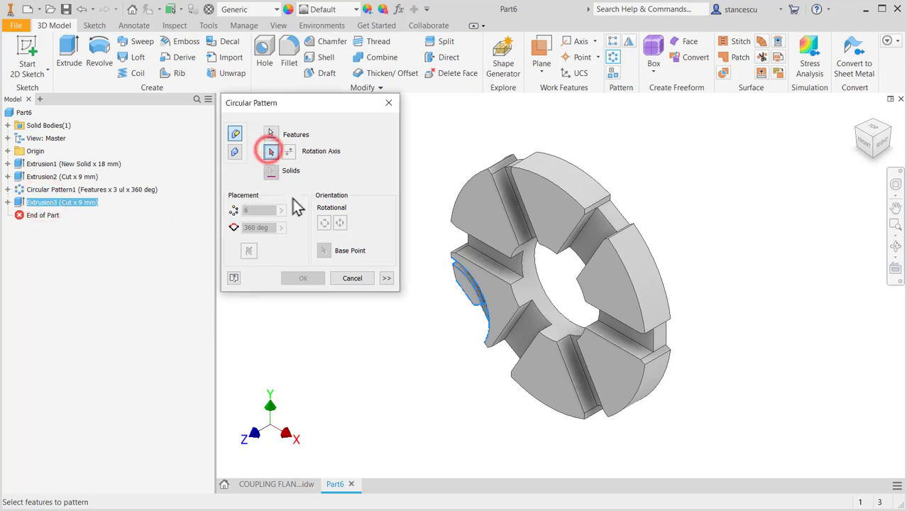
{"action": "left_click", "coordinate": [539, 295]}
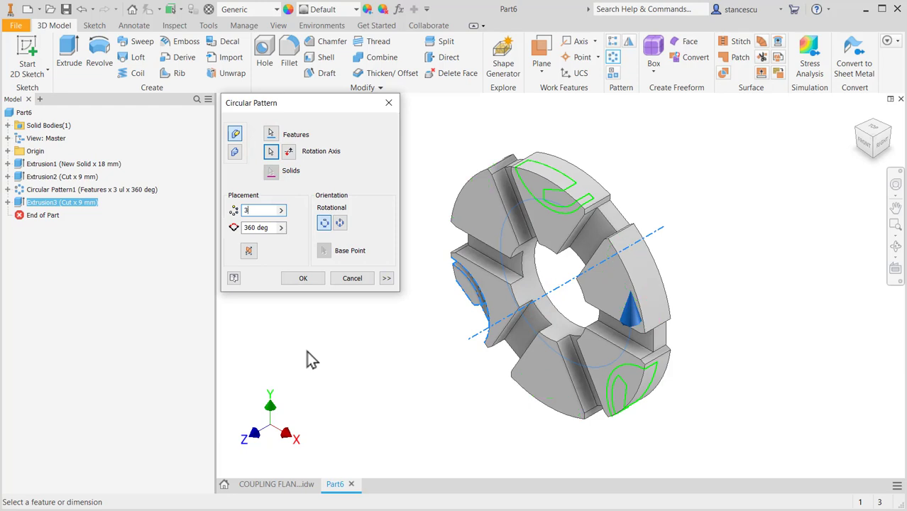
{"action": "left_click", "coordinate": [303, 279]}
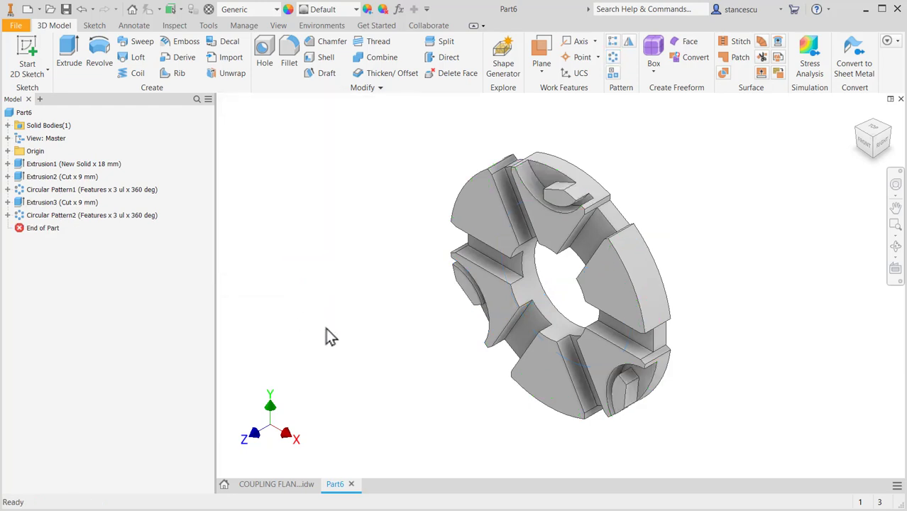
{"action": "left_click", "coordinate": [290, 486]}
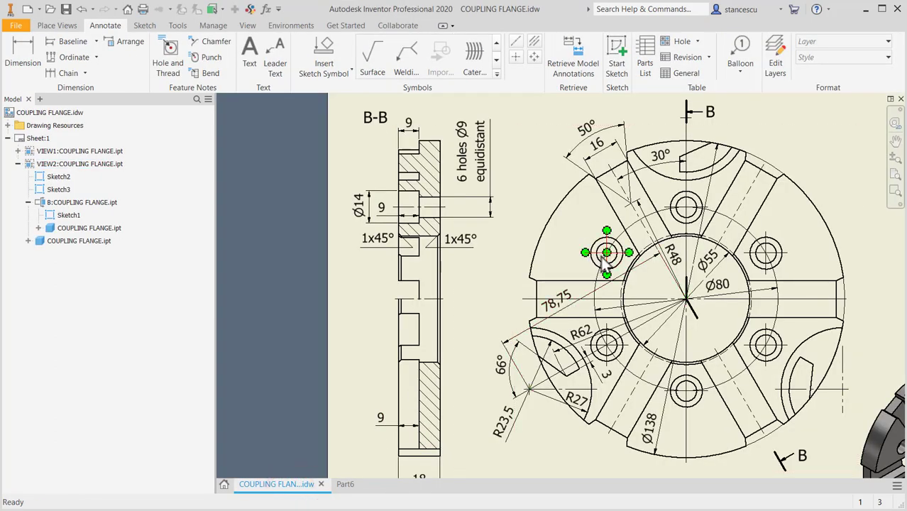
{"action": "mouse_move", "coordinate": [706, 237]}
{"action": "middle_mouse_down"}
{"action": "mouse_move", "coordinate": [672, 193]}
{"action": "mouse_move", "coordinate": [715, 247]}
{"action": "middle_mouse_up"}
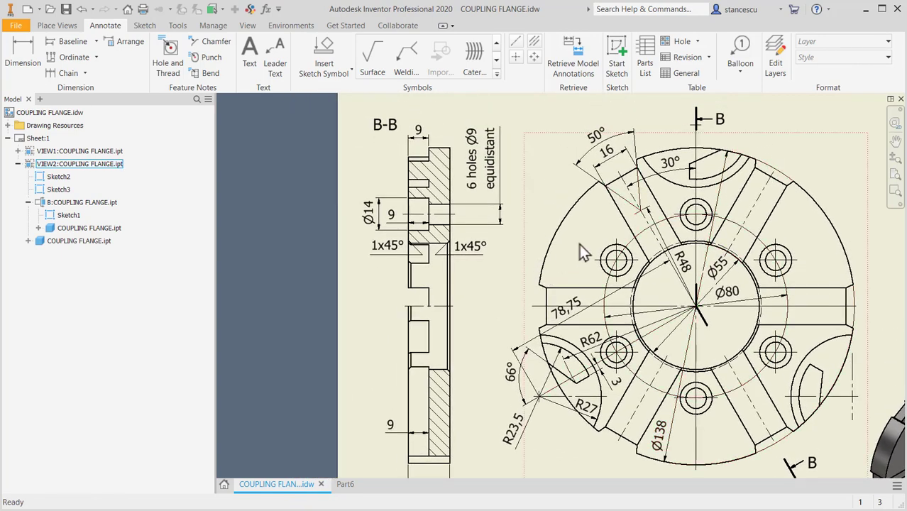
{"action": "left_click", "coordinate": [383, 213]}
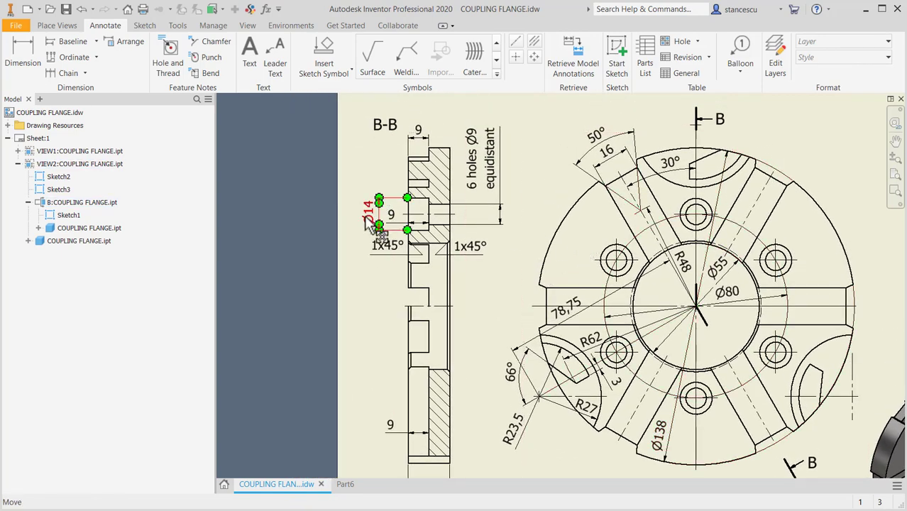
{"action": "key", "text": "Escape"}
{"action": "left_click_drag", "start_coordinate": [423, 229], "coordinate": [395, 226]}
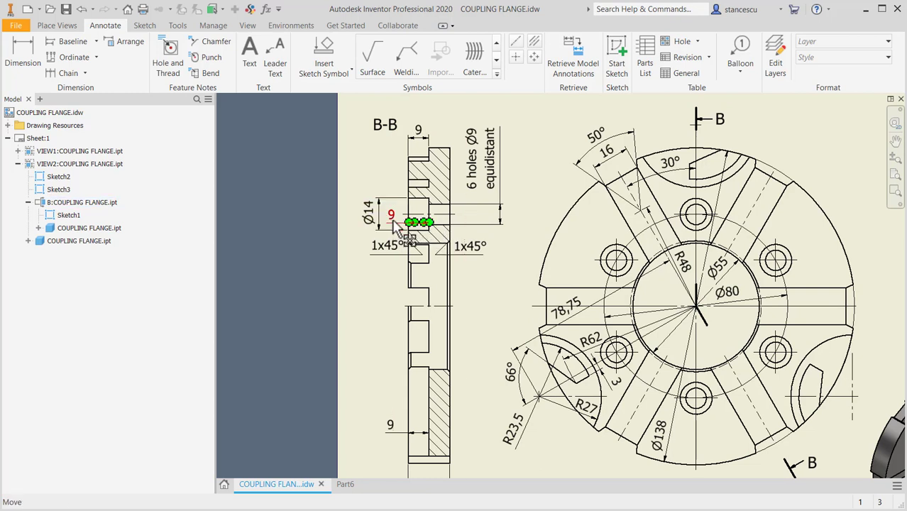
{"action": "key", "text": "Escape"}
{"action": "key", "text": "Escape"}
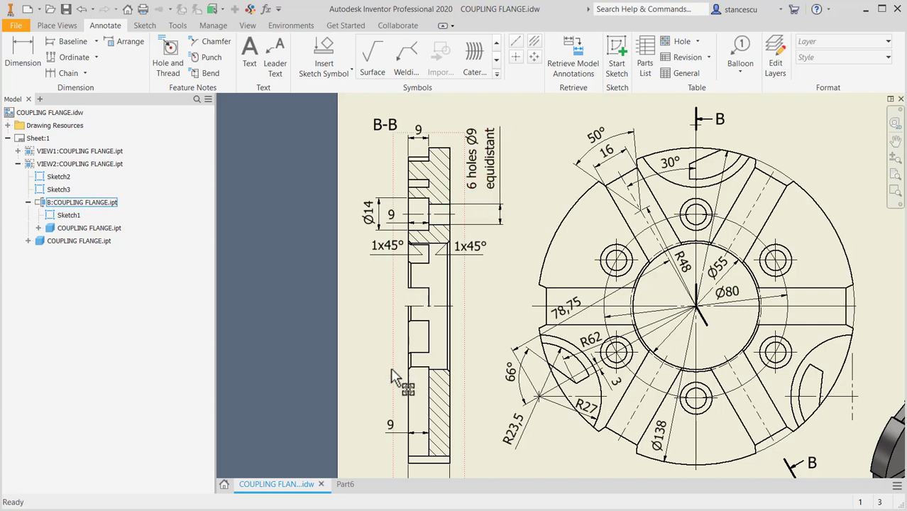
{"action": "left_click", "coordinate": [345, 485]}
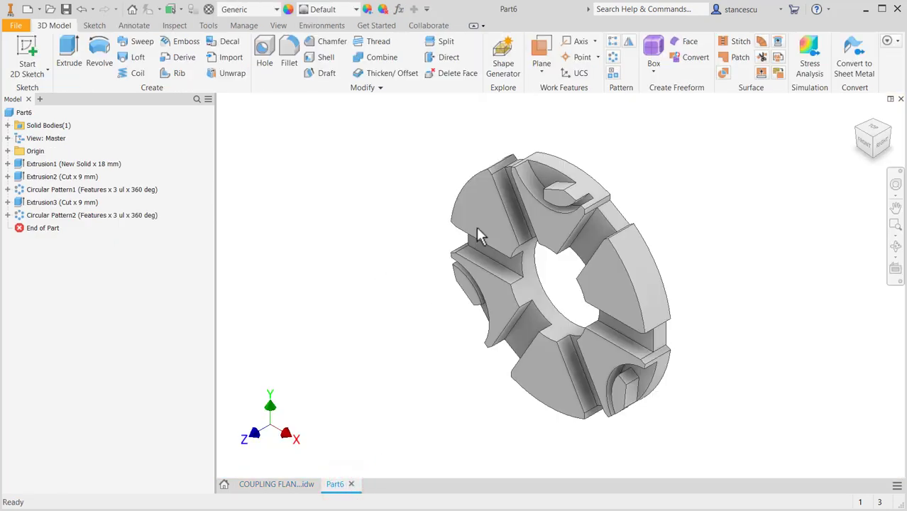
Step: Start a sketch on the top sector face and place a point vertically aligned with the origin
{"action": "left_click", "coordinate": [544, 230]}
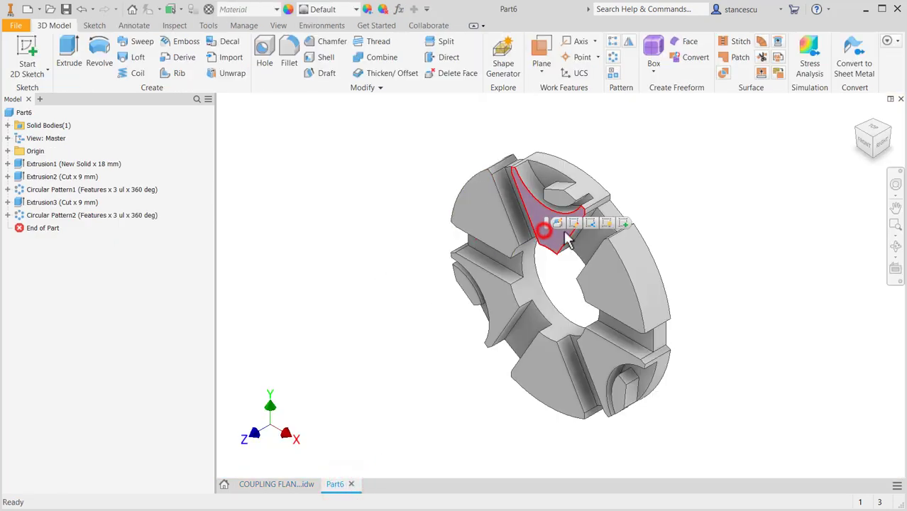
{"action": "left_click", "coordinate": [620, 222]}
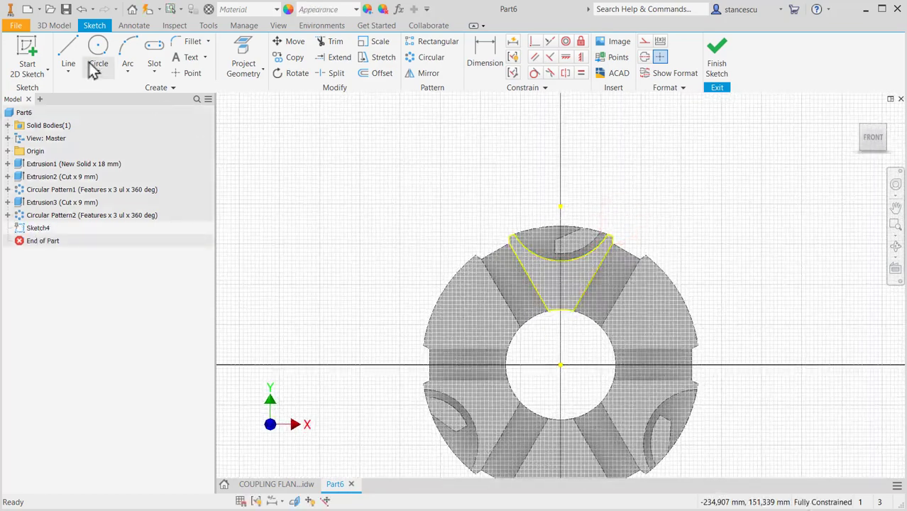
{"action": "left_click", "coordinate": [187, 74]}
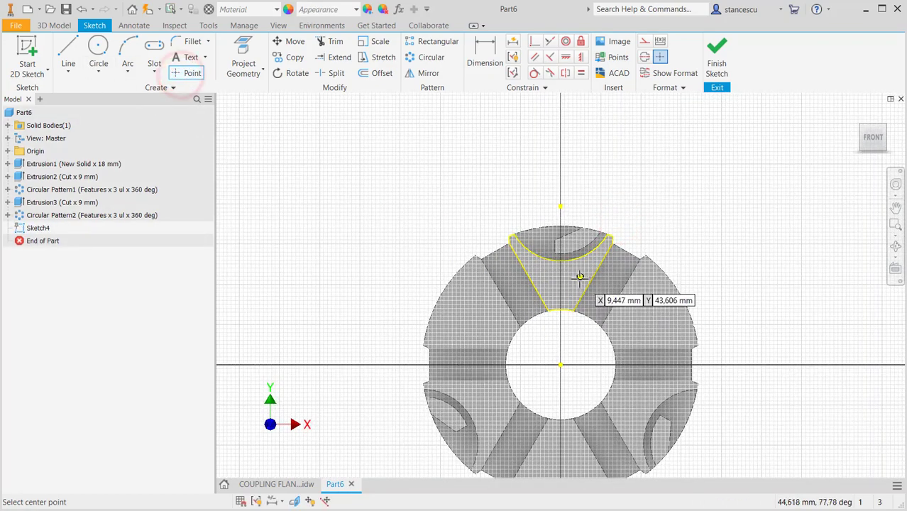
{"action": "left_click", "coordinate": [577, 276]}
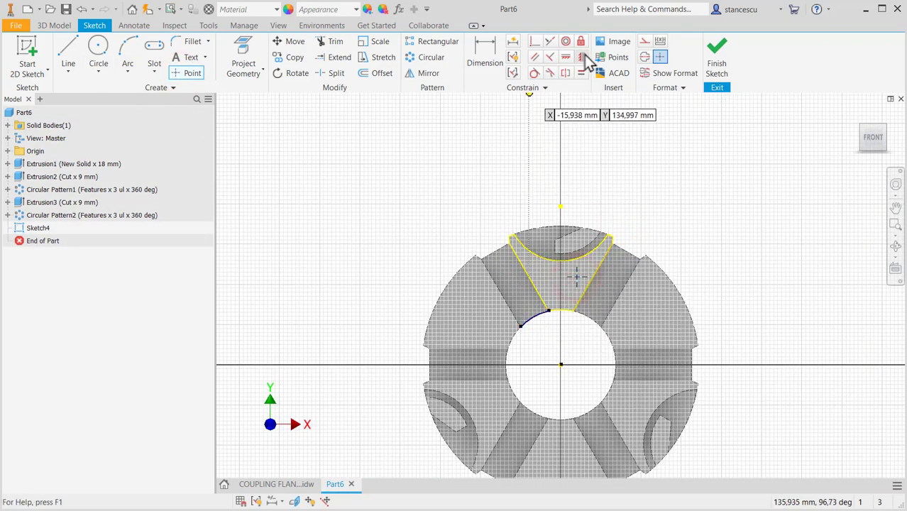
{"action": "left_click", "coordinate": [582, 57]}
{"action": "left_click", "coordinate": [568, 276]}
{"action": "left_click", "coordinate": [561, 365]}
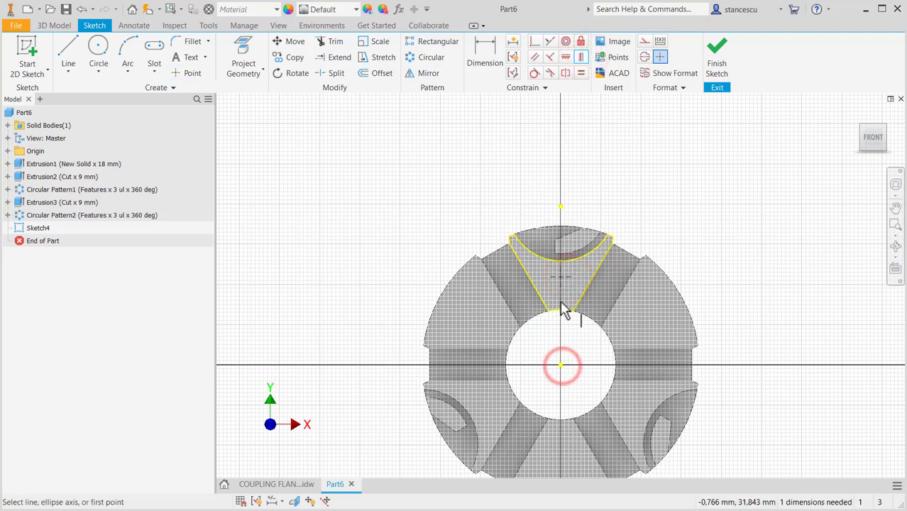
Step: Check the flange drawing for the hole position, then return to the Part6 sketch
{"action": "scroll", "coordinate": [562, 304], "scroll_direction": "up", "scroll_amount": 3}
{"action": "middle_click_drag", "start_coordinate": [562, 298], "coordinate": [588, 278]}
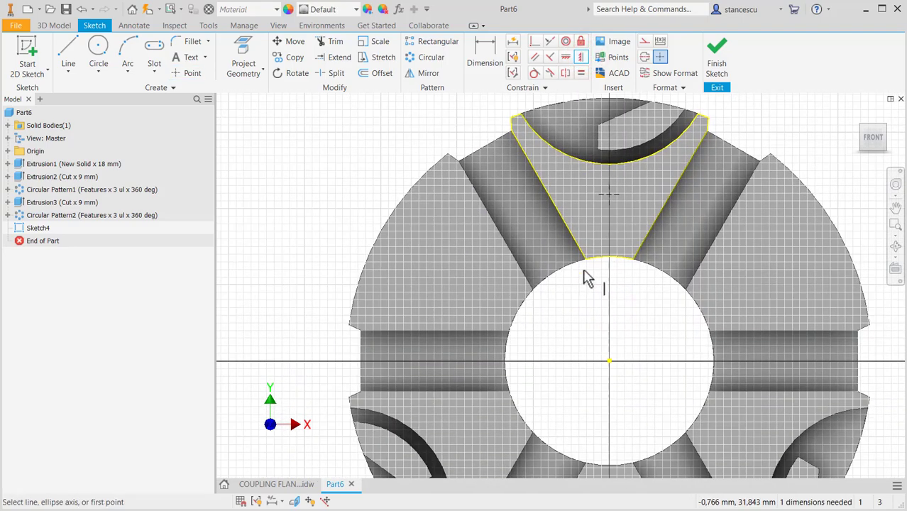
{"action": "left_click", "coordinate": [280, 484]}
{"action": "left_click_drag", "start_coordinate": [754, 311], "coordinate": [730, 303]}
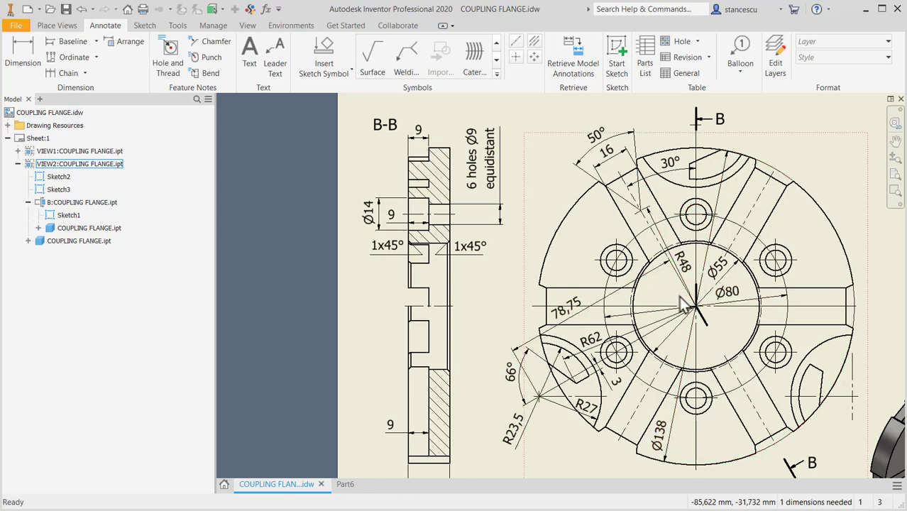
{"action": "left_click", "coordinate": [345, 484]}
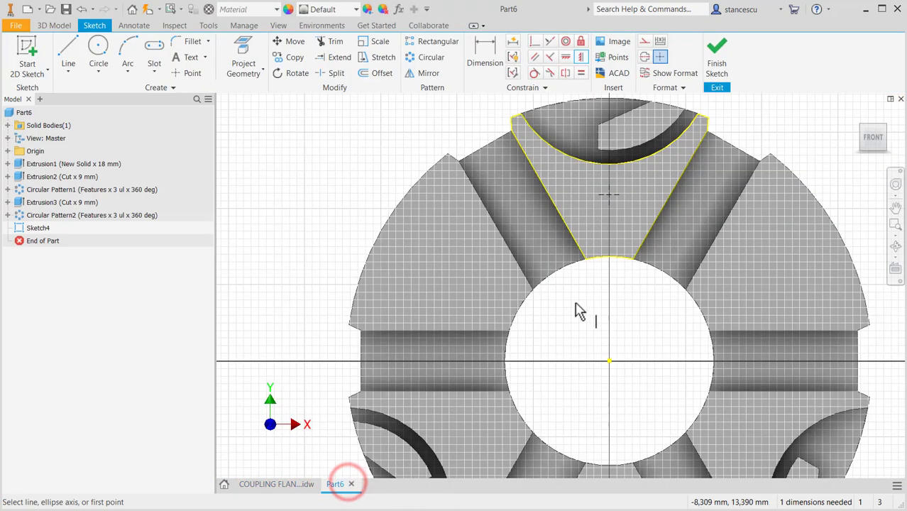
Step: Dimension the point 40 mm (80/2) above the bore centre
{"action": "left_click", "coordinate": [484, 53]}
{"action": "left_click", "coordinate": [604, 198]}
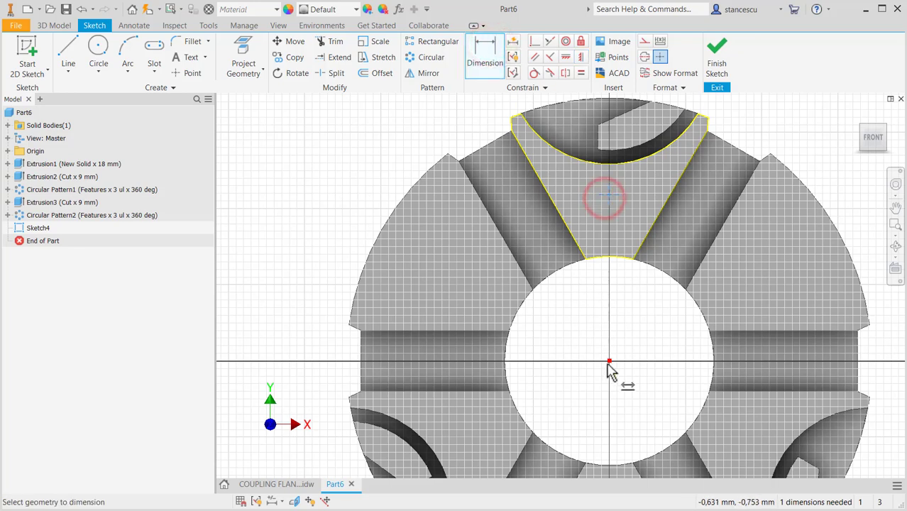
{"action": "left_click", "coordinate": [608, 362]}
{"action": "left_click", "coordinate": [643, 310]}
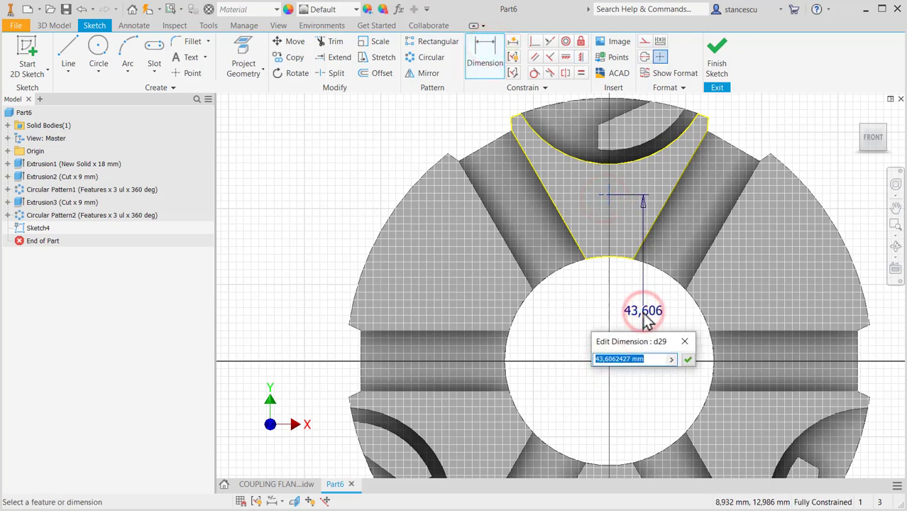
{"action": "type", "text": "80/2"}
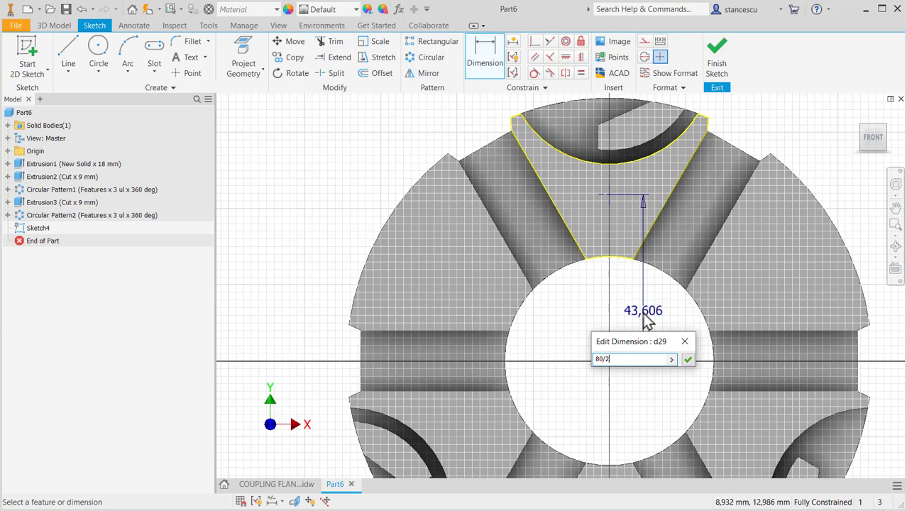
{"action": "key", "text": "Return"}
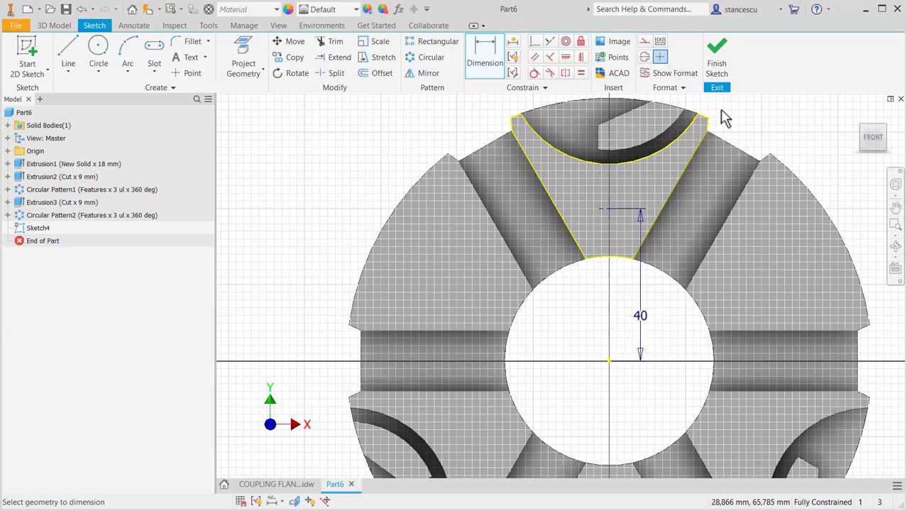
Step: Finish Sketch4 and set up a counterbored hole at its point
{"action": "left_click", "coordinate": [724, 58]}
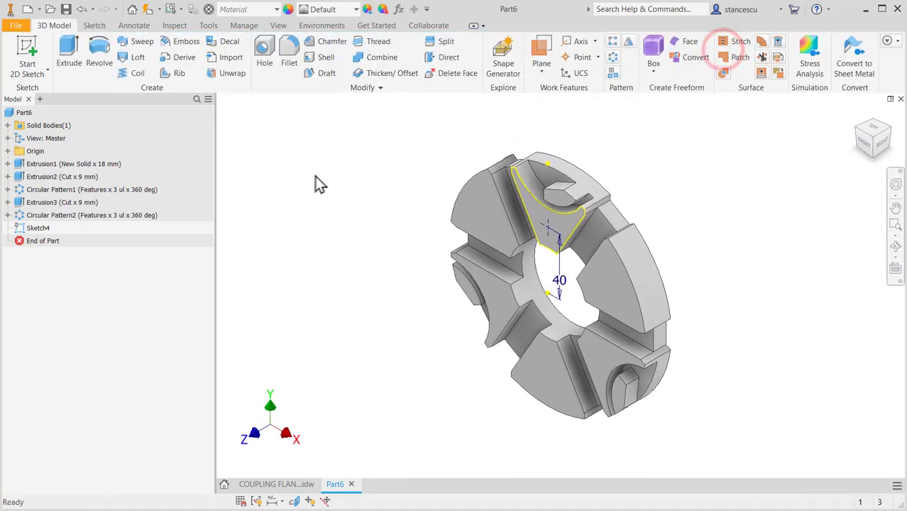
{"action": "left_click", "coordinate": [262, 50]}
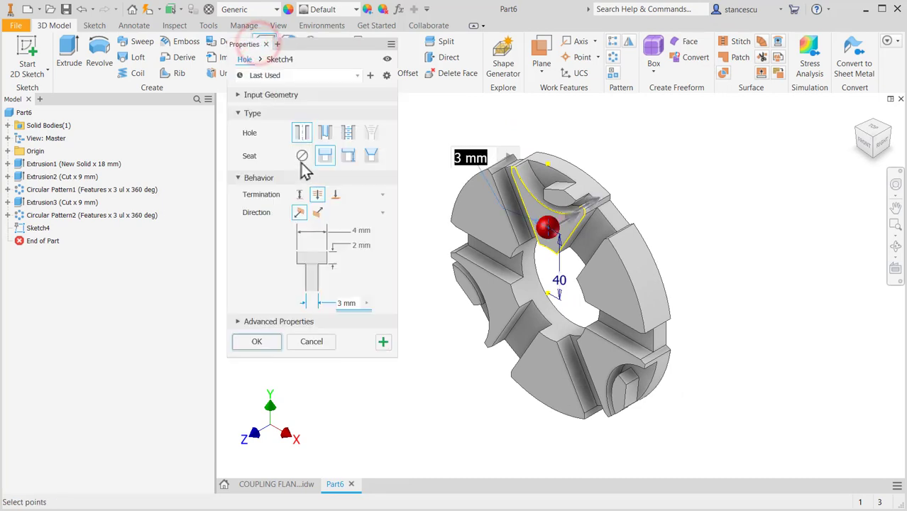
{"action": "left_click", "coordinate": [302, 133]}
{"action": "left_click", "coordinate": [302, 156]}
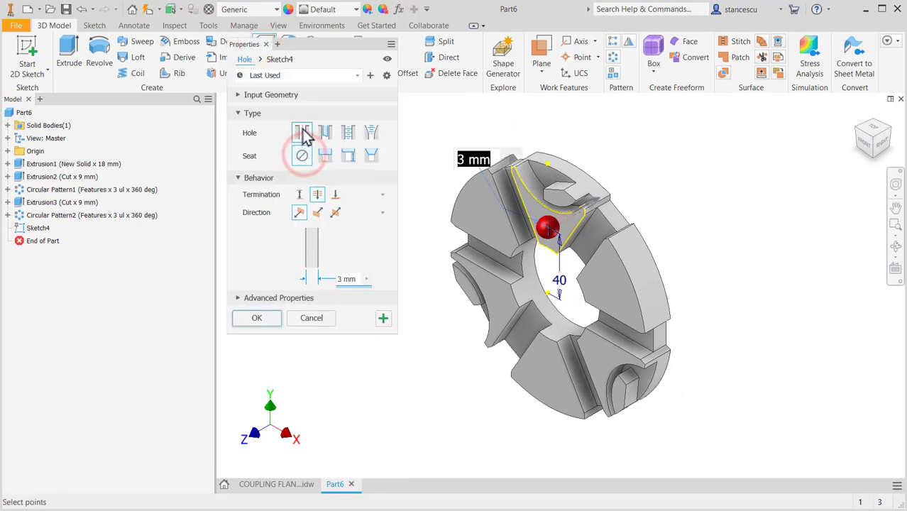
{"action": "left_click", "coordinate": [320, 158]}
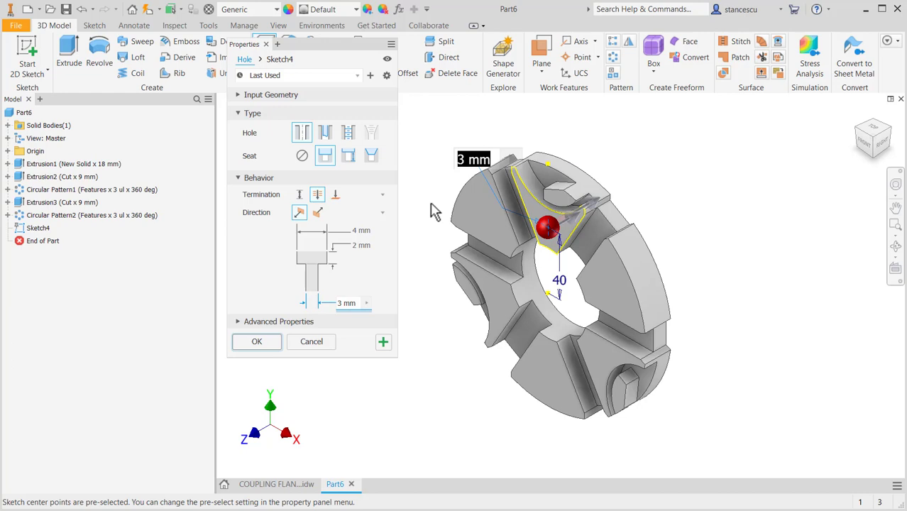
Step: Create a Ø9 mm through hole with a Ø14 mm, 9 mm deep counterbore
{"action": "type", "text": "9"}
{"action": "key", "text": "Tab"}
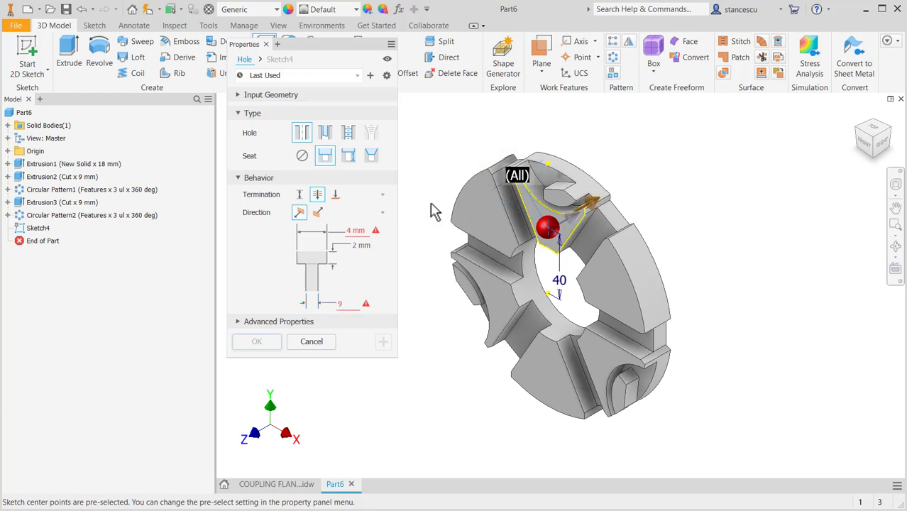
{"action": "key", "text": "Tab"}
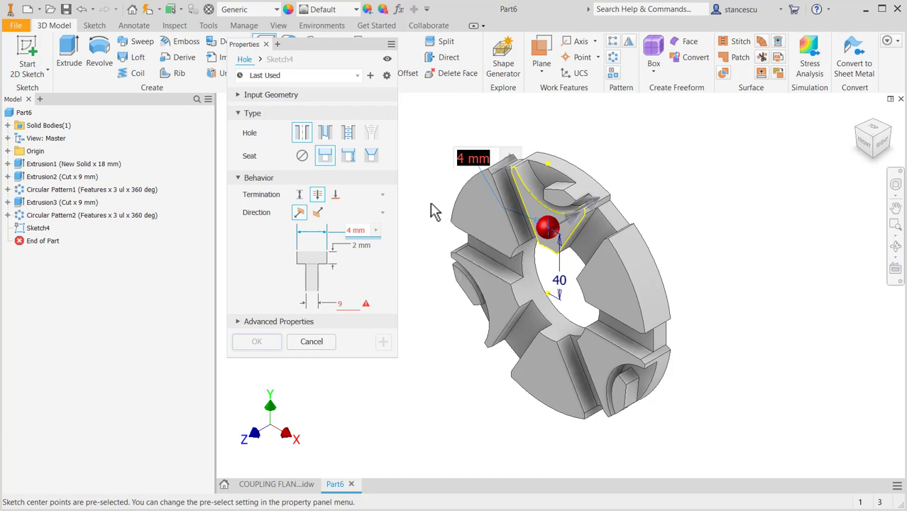
{"action": "type", "text": "14"}
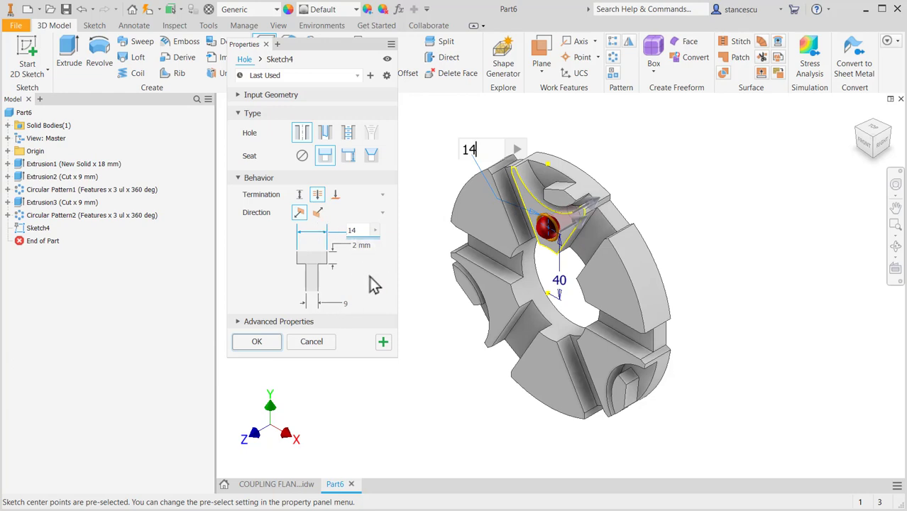
{"action": "key", "text": "Tab"}
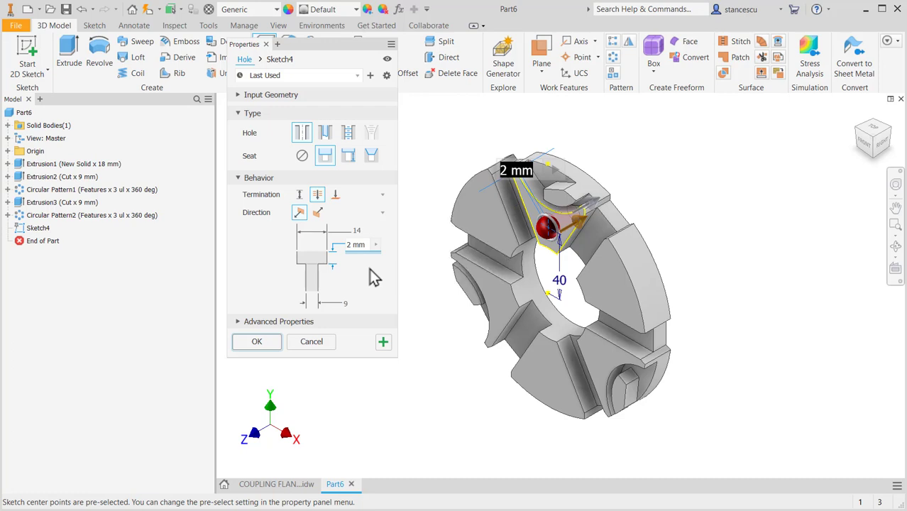
{"action": "type", "text": "9"}
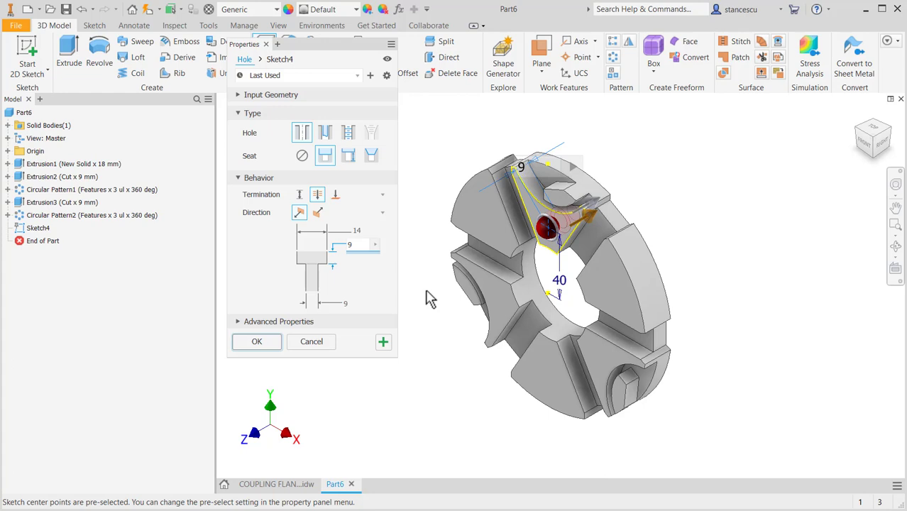
{"action": "key", "text": "Tab"}
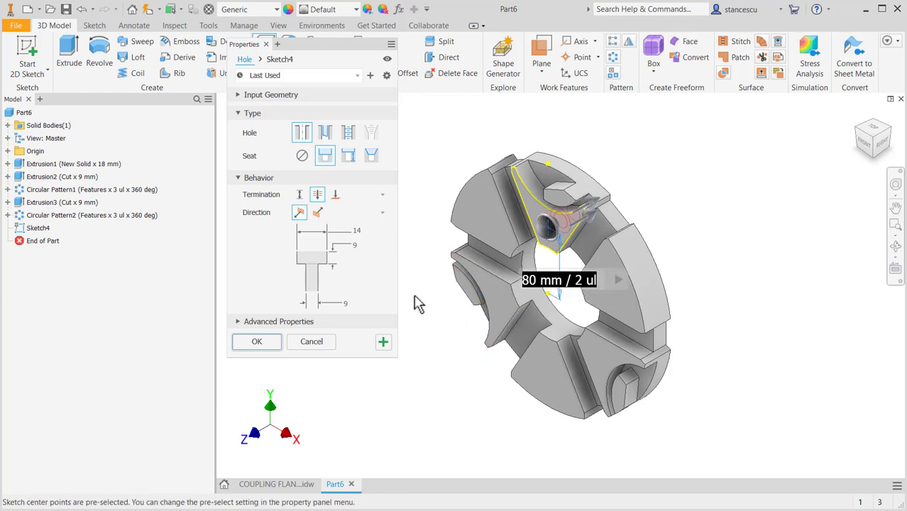
{"action": "left_click", "coordinate": [257, 341]}
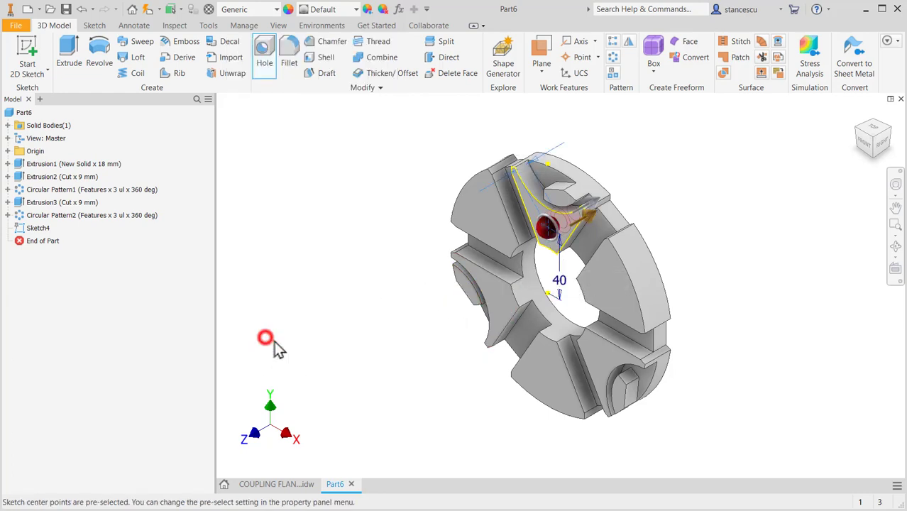
{"action": "key", "text": "Tab"}
{"action": "middle_click_drag", "start_coordinate": [405, 328], "coordinate": [482, 310]}
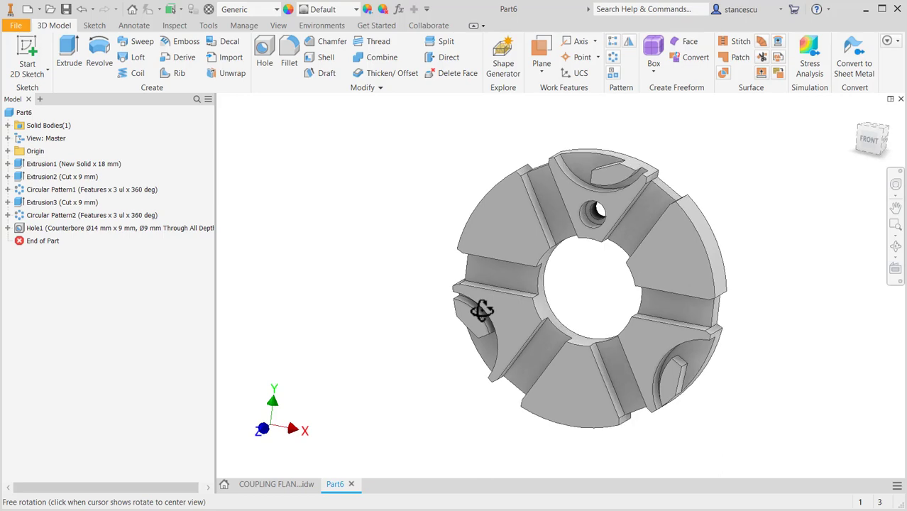
{"action": "left_click", "coordinate": [288, 485]}
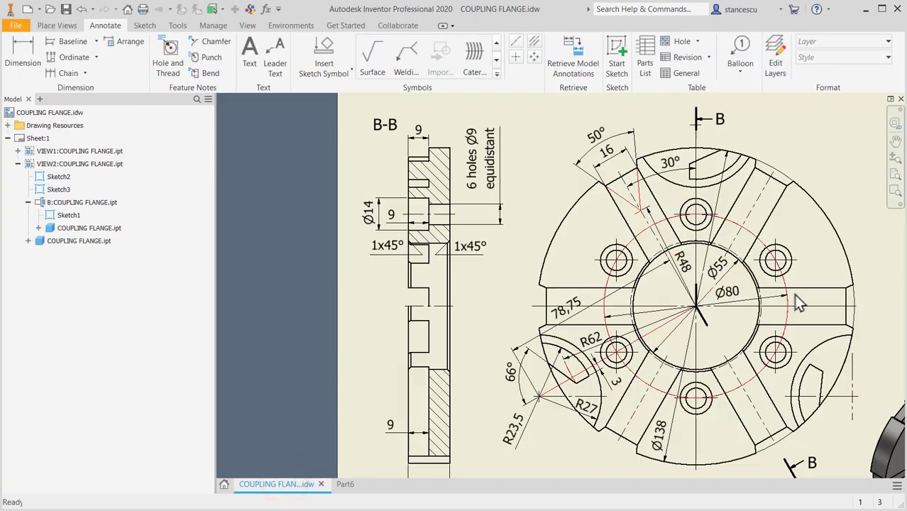
{"action": "left_click", "coordinate": [347, 486]}
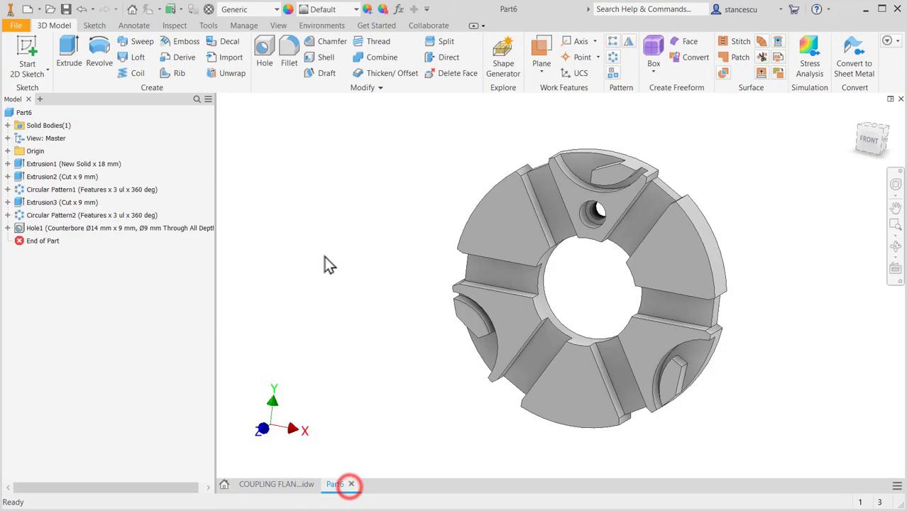
Step: Circular-pattern Hole1 6 times over 360° around the bore axis as Circular Pattern3
{"action": "left_click", "coordinate": [613, 58]}
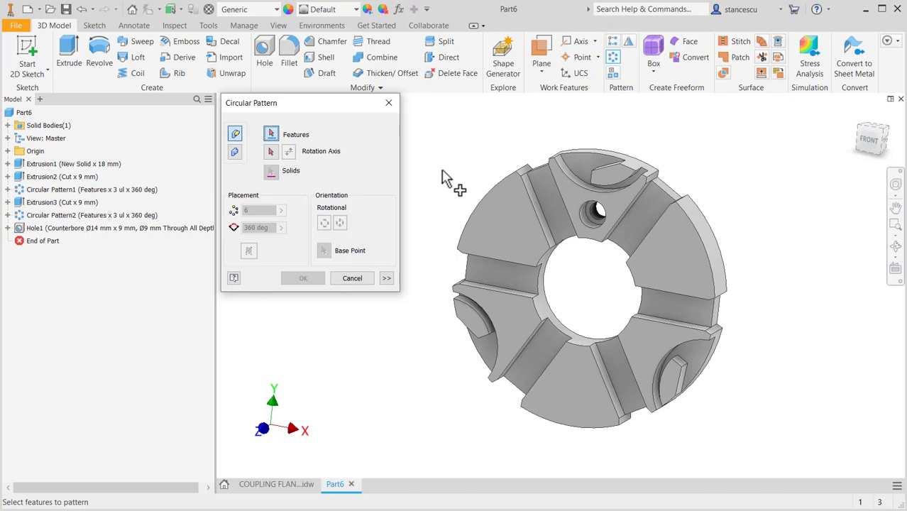
{"action": "left_click", "coordinate": [594, 211]}
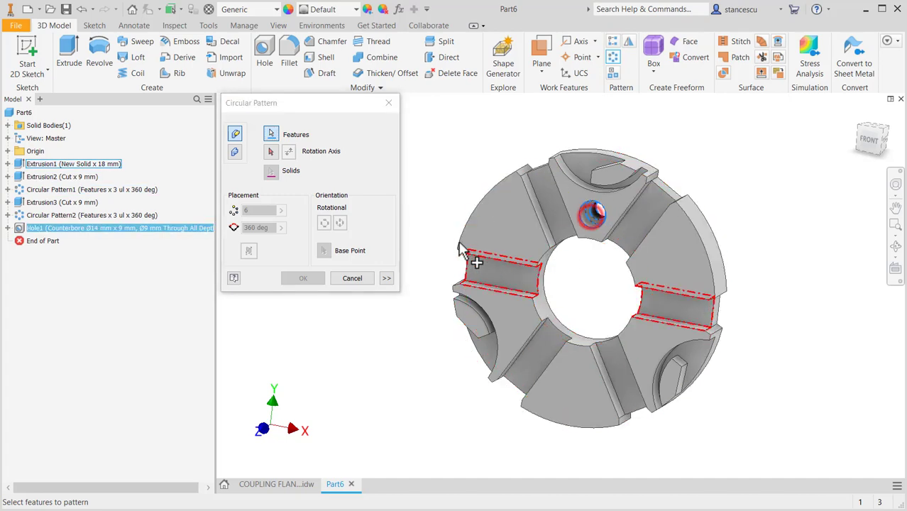
{"action": "left_click", "coordinate": [271, 151]}
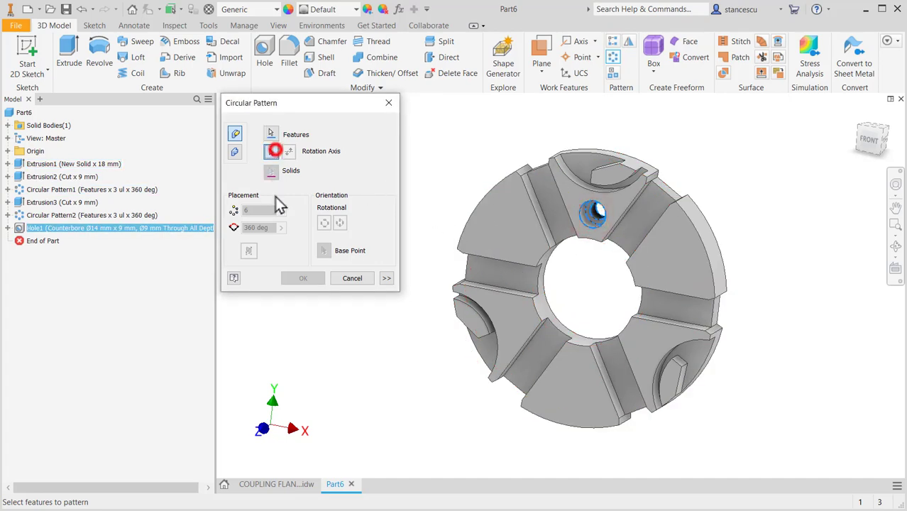
{"action": "left_click", "coordinate": [550, 319]}
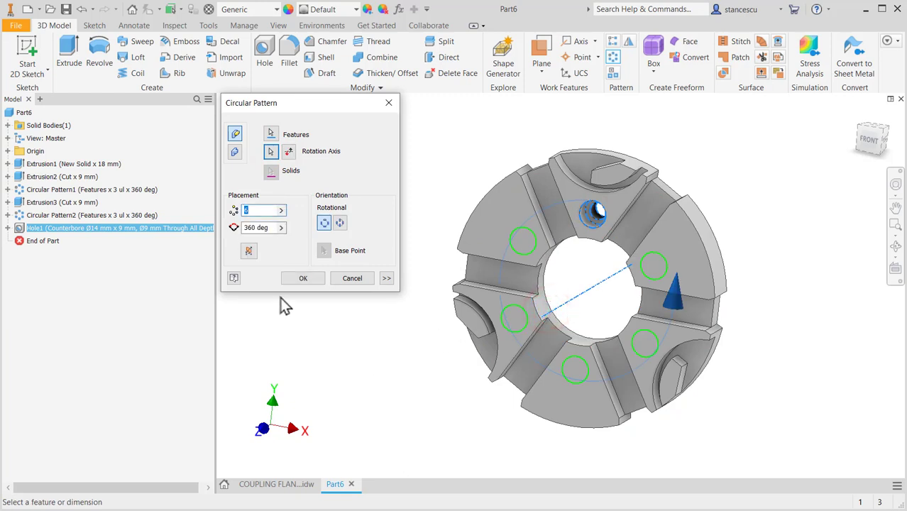
{"action": "left_click", "coordinate": [307, 279]}
{"action": "left_click", "coordinate": [336, 297]}
{"action": "key", "text": "F6"}
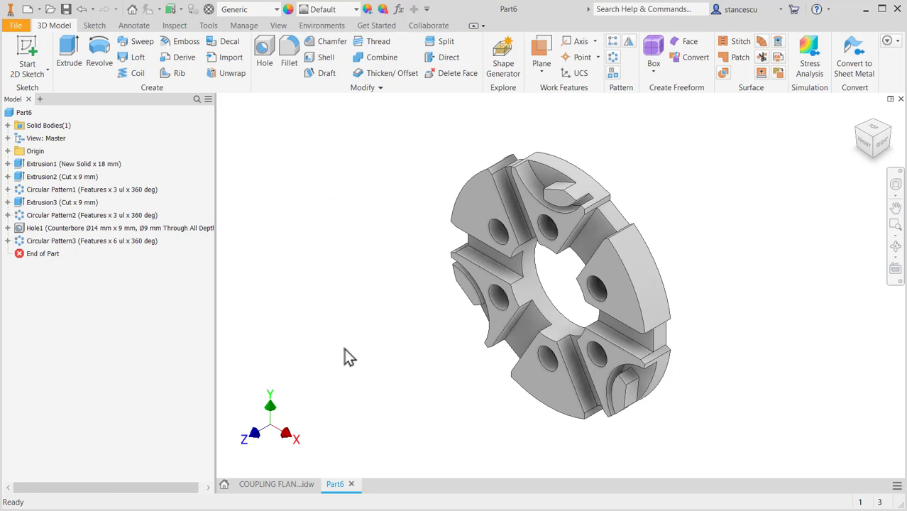
Step: Assign Steel, Carbon as the flange's material
{"action": "left_click", "coordinate": [239, 10]}
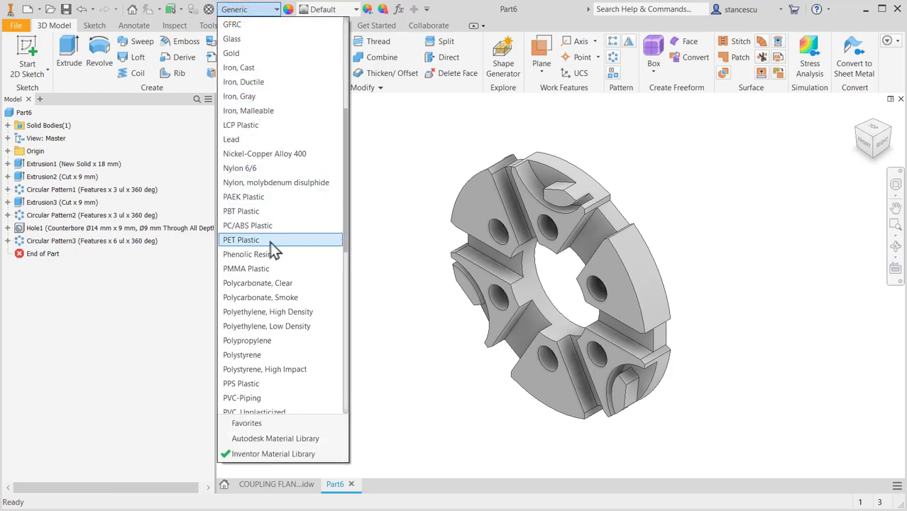
{"action": "scroll", "coordinate": [271, 249], "scroll_direction": "down", "scroll_amount": 7}
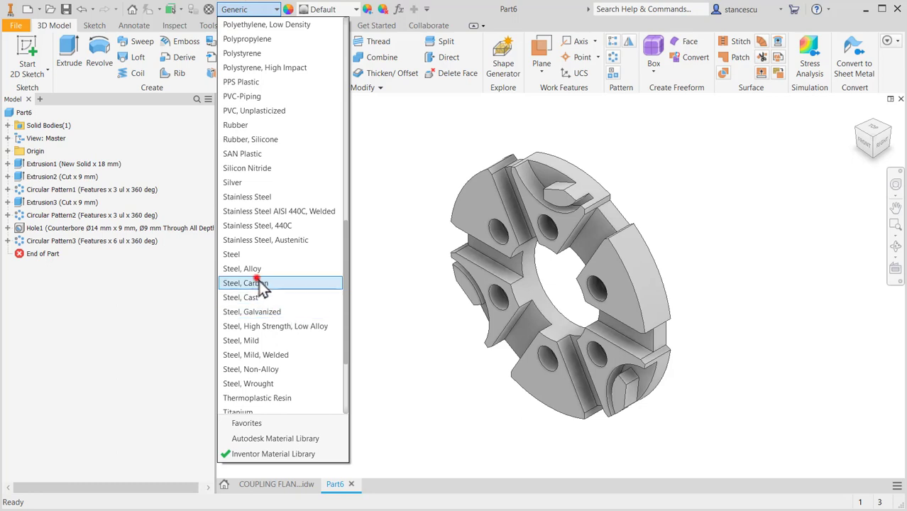
{"action": "left_click", "coordinate": [257, 282]}
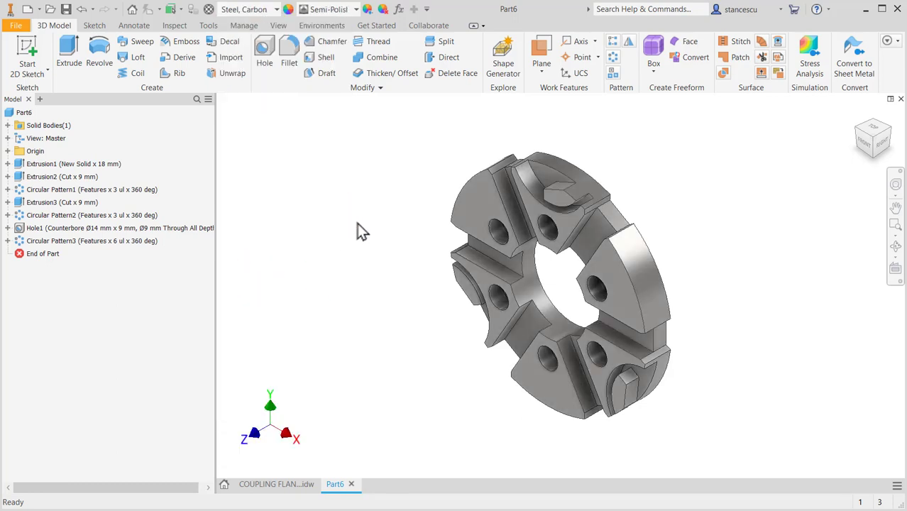
Step: Override the appearance to Steel - Polished, then check the shading and return to the home view
{"action": "left_click", "coordinate": [354, 9]}
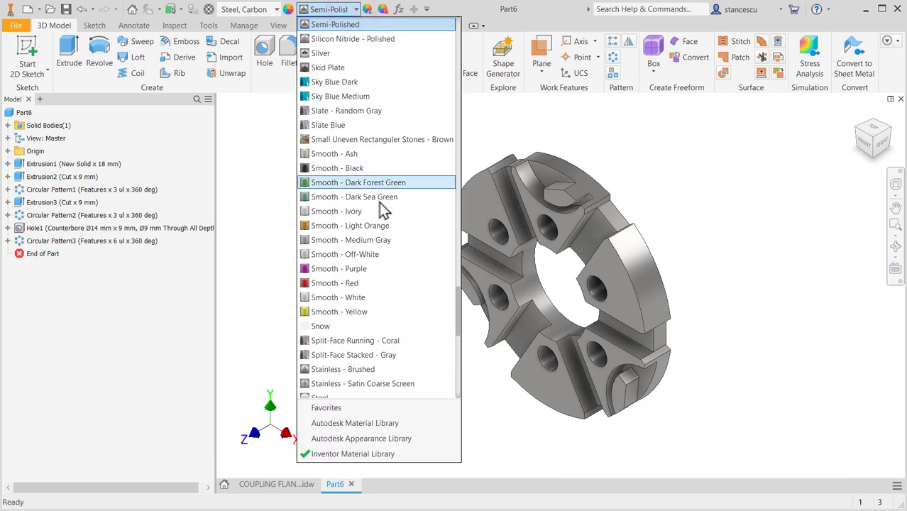
{"action": "left_click", "coordinate": [353, 385]}
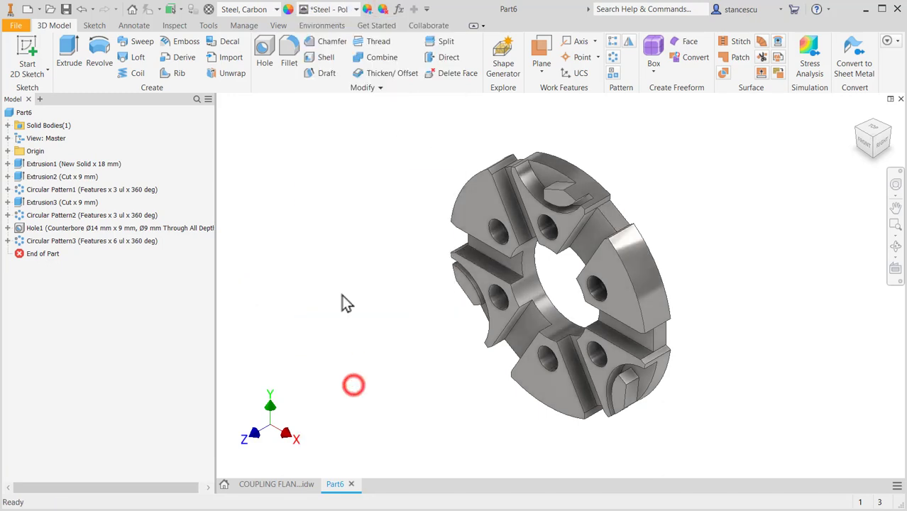
{"action": "middle_click_drag", "start_coordinate": [340, 274], "coordinate": [360, 324], "text": "shift"}
{"action": "key", "text": "F6"}
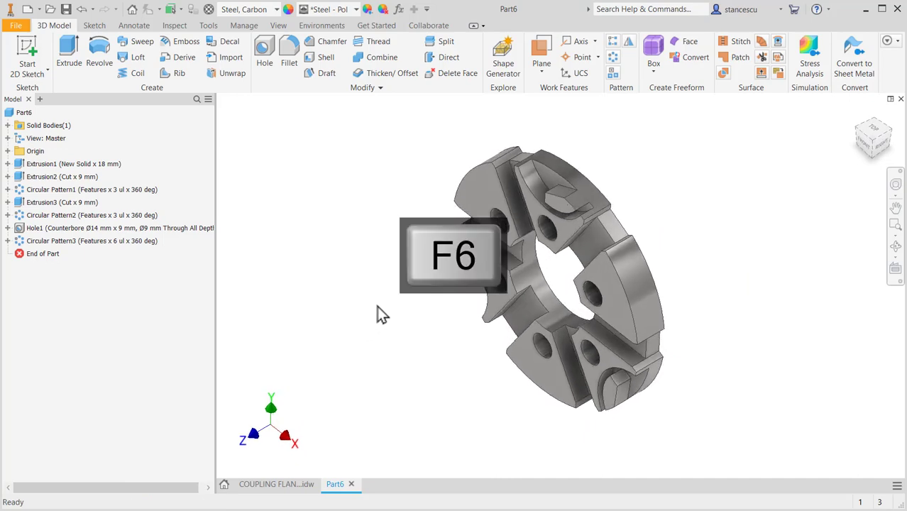
{"action": "left_click", "coordinate": [13, 112]}
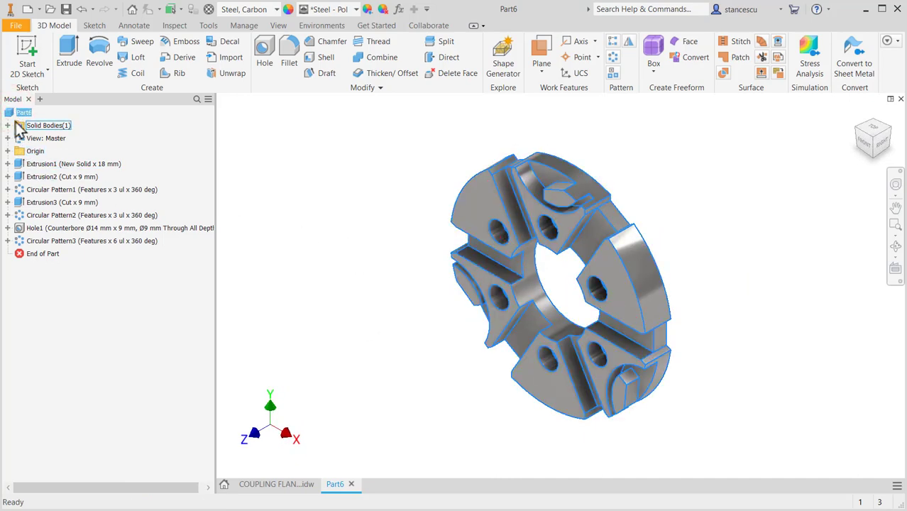
{"action": "right_click", "coordinate": [17, 114]}
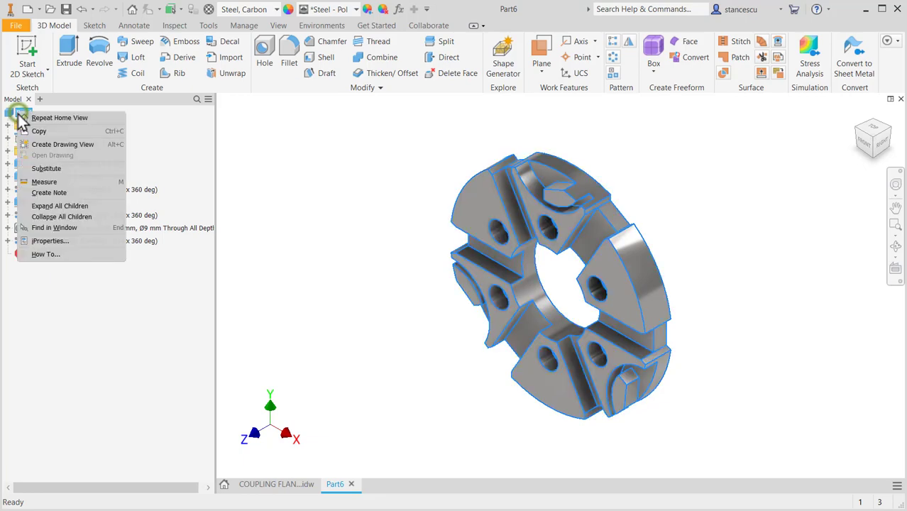
{"action": "left_click", "coordinate": [46, 240]}
{"action": "left_click", "coordinate": [489, 80]}
{"action": "left_click", "coordinate": [557, 113]}
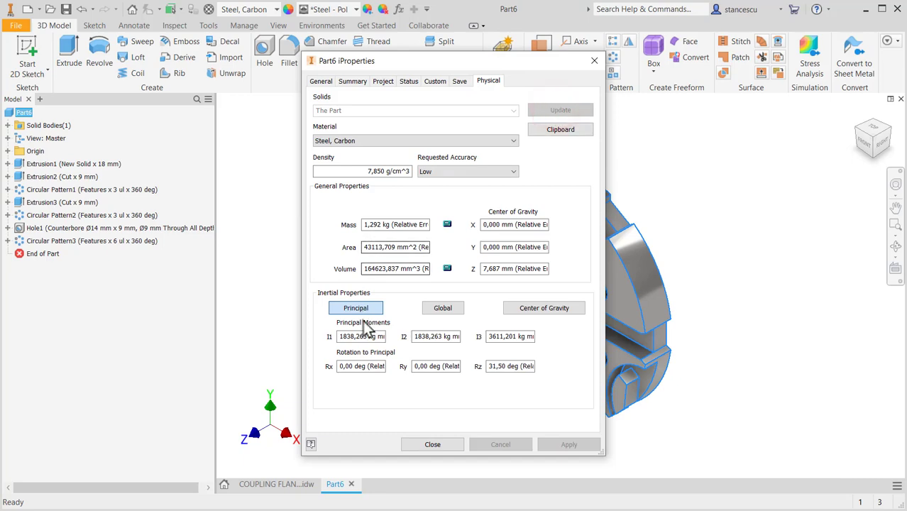
{"action": "left_click", "coordinate": [432, 444]}
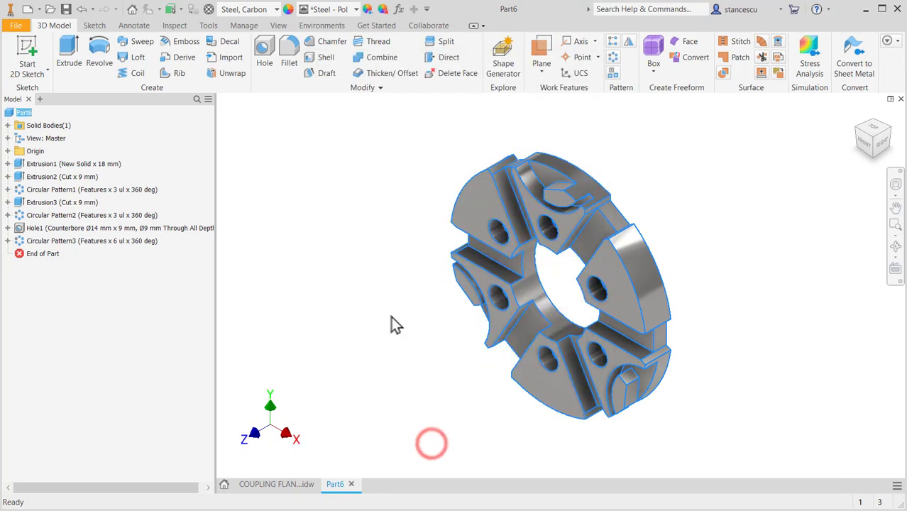
{"action": "left_click", "coordinate": [391, 316]}
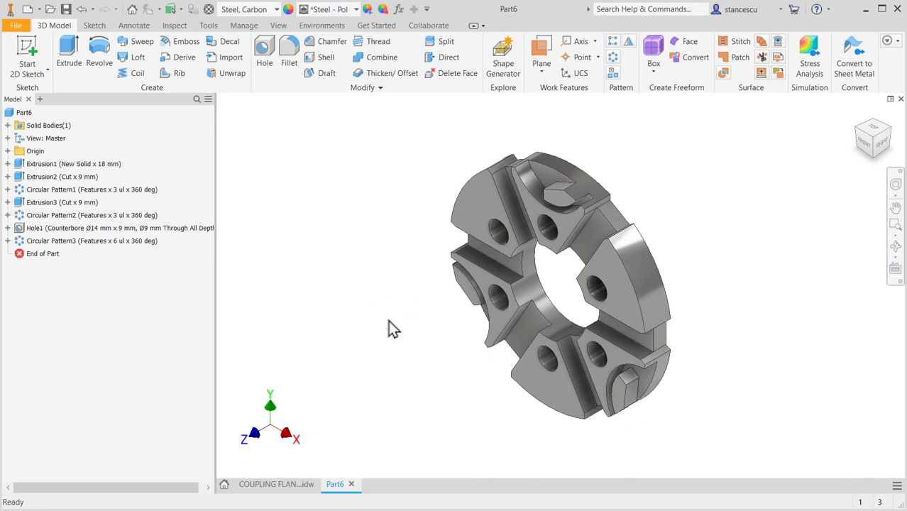